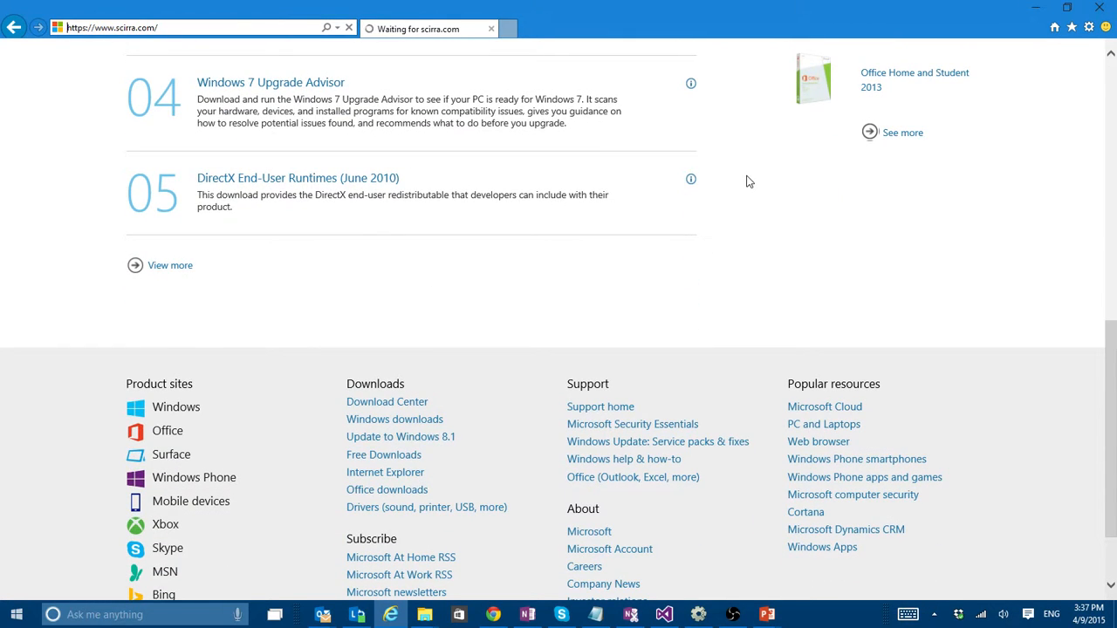
pyautogui.scroll(6, 746, 180)
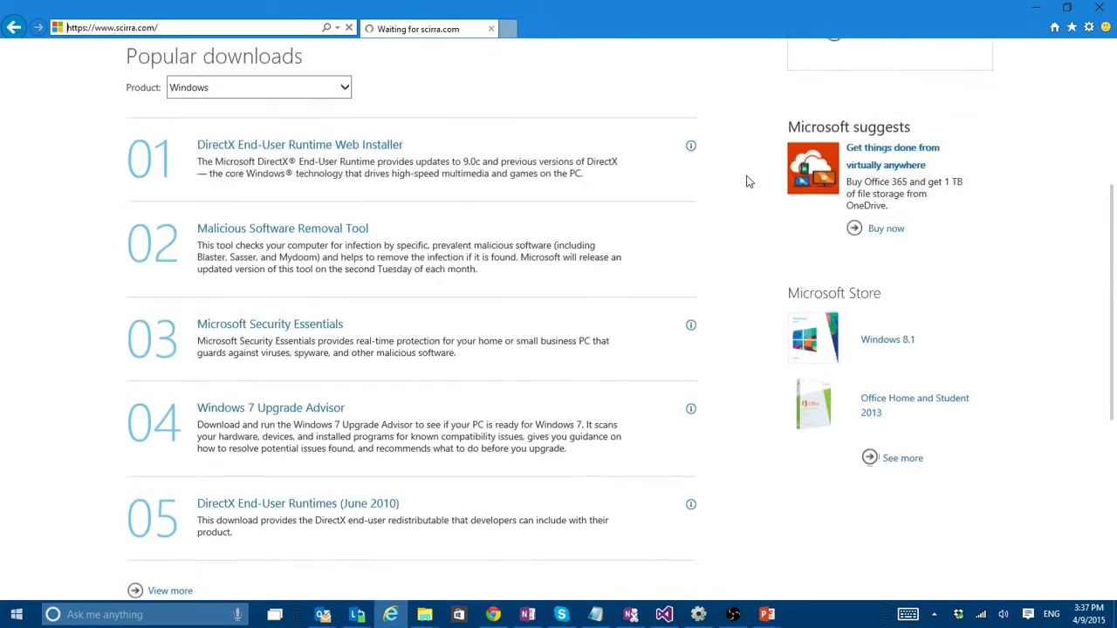
pyautogui.scroll(2, 747, 181)
pyautogui.scroll(-5, 747, 181)
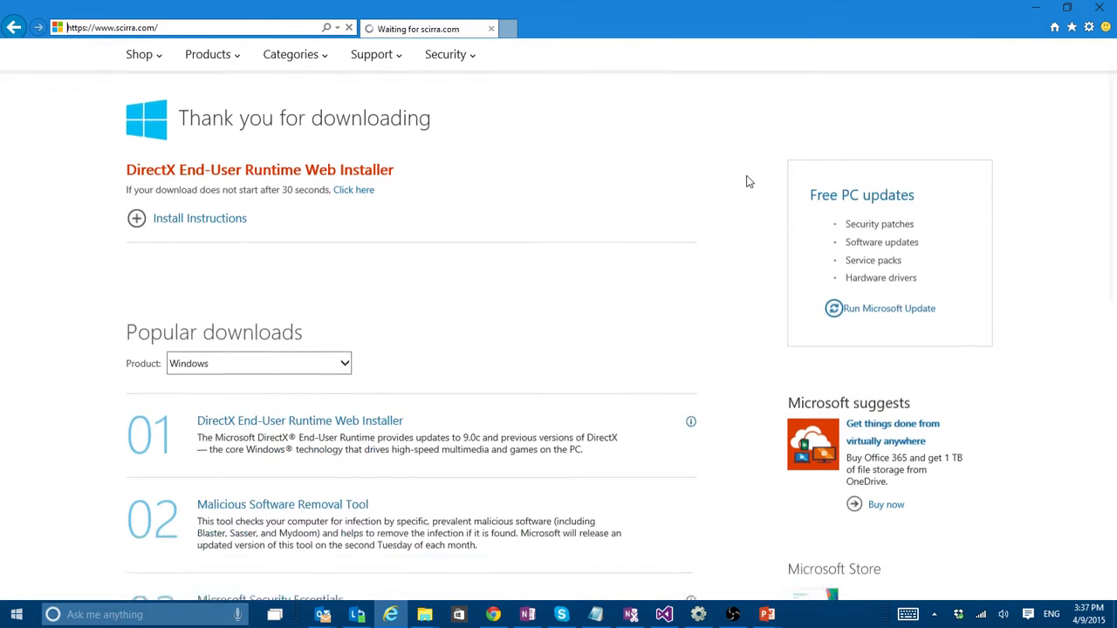
pyautogui.scroll(-2, 747, 180)
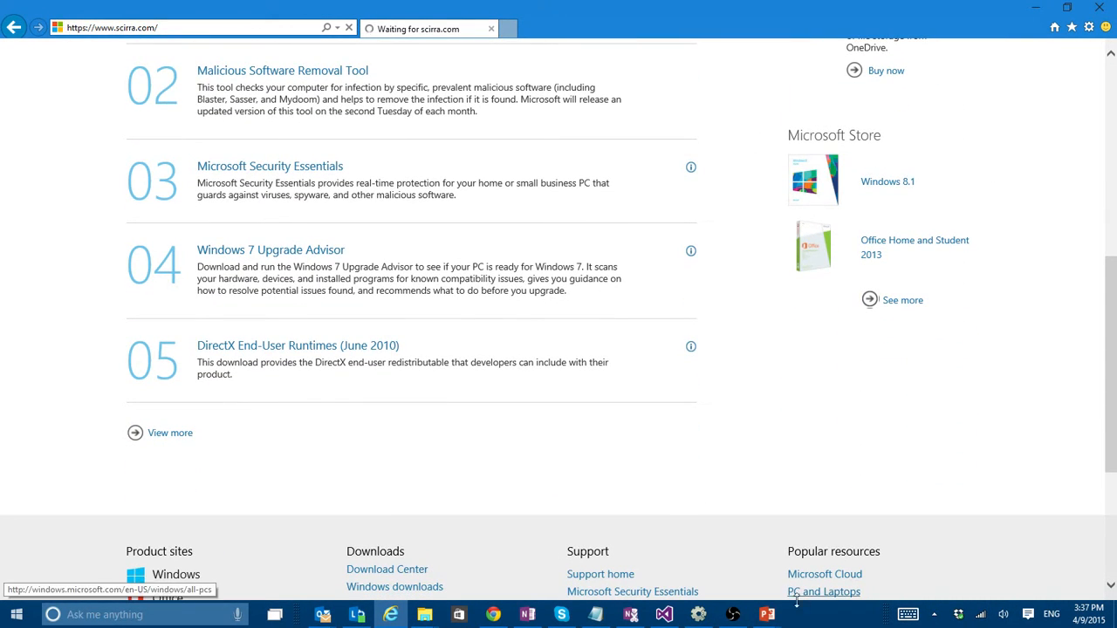
# - Switch to Construct 2 and create a new empty project with default settings
pyautogui.click(696, 616)
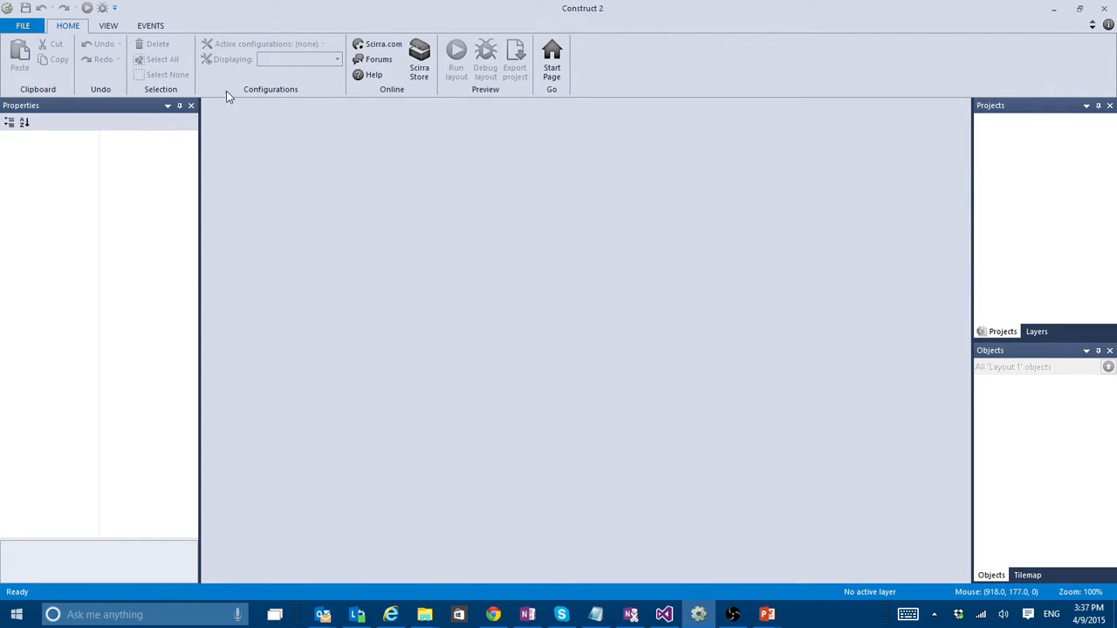
pyautogui.click(23, 25)
pyautogui.click(40, 46)
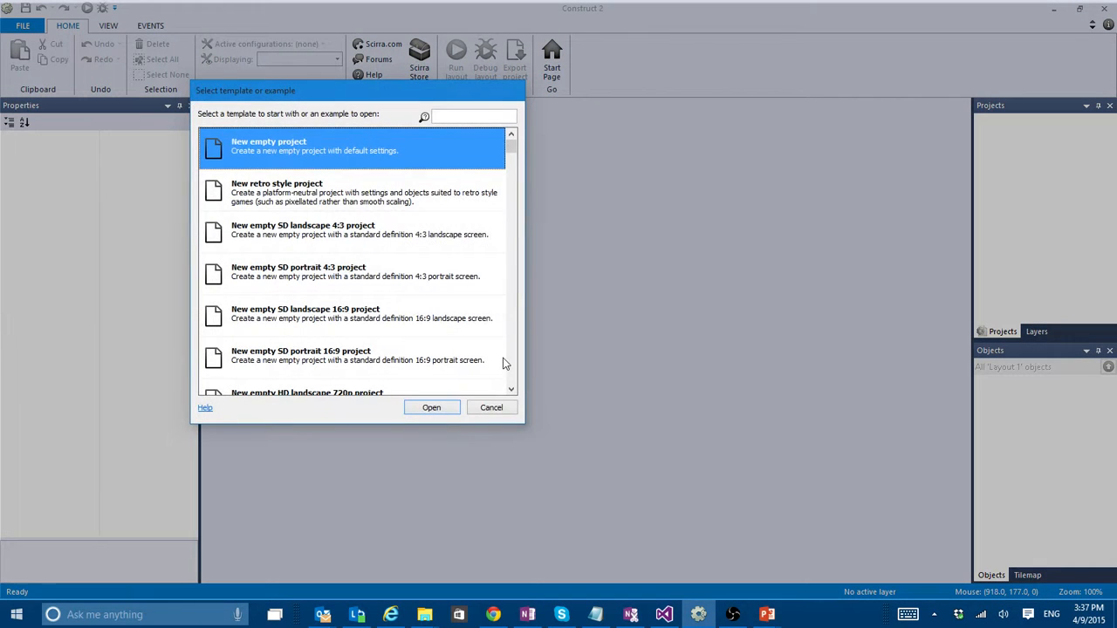
pyautogui.click(449, 410)
# - Insert a Text object into the upper middle of the layout
pyautogui.doubleClick(483, 270)
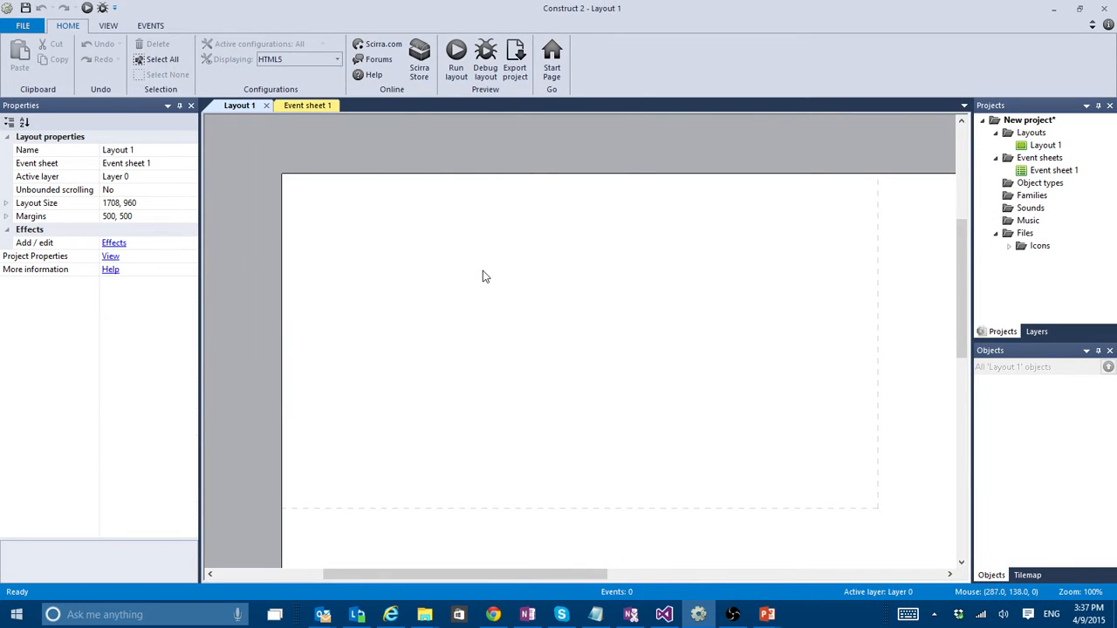
pyautogui.click(564, 270)
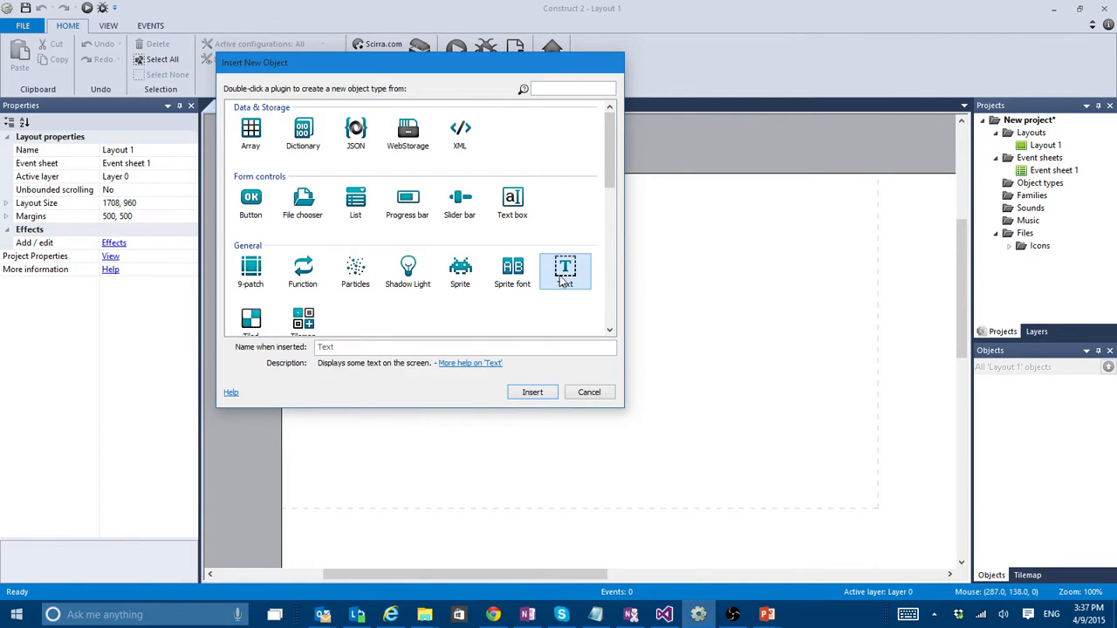
pyautogui.doubleClick(564, 279)
pyautogui.click(529, 259)
pyautogui.click(133, 415)
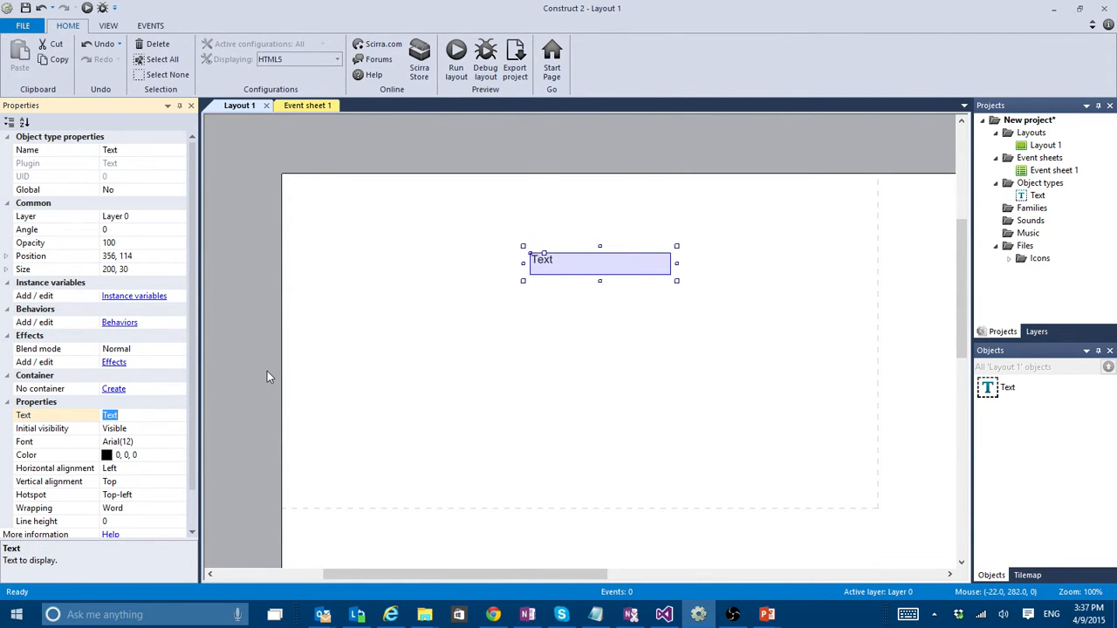
pyautogui.write('www.Sci')
pyautogui.press('BackSpace')
pyautogui.write('scirra.com')
pyautogui.press('Return')
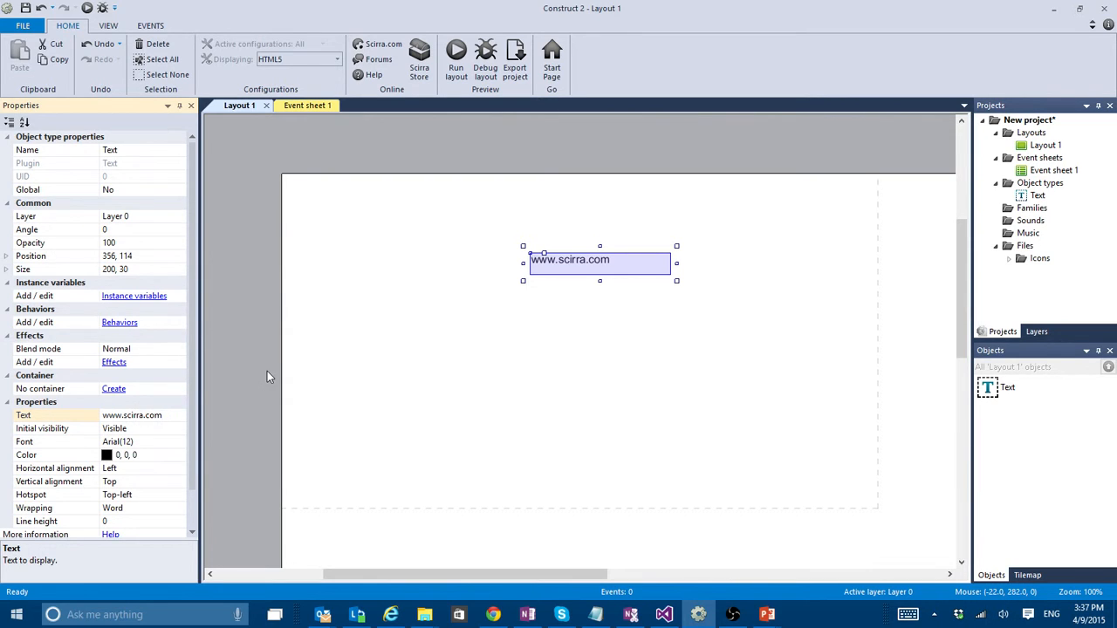
# - Enlarge the Text object to about 445 × 251, place it at about 177, 70, and set its font size to 72
pyautogui.moveTo(676, 280); pyautogui.dragTo(844, 434)
pyautogui.moveTo(631, 282); pyautogui.dragTo(506, 251)
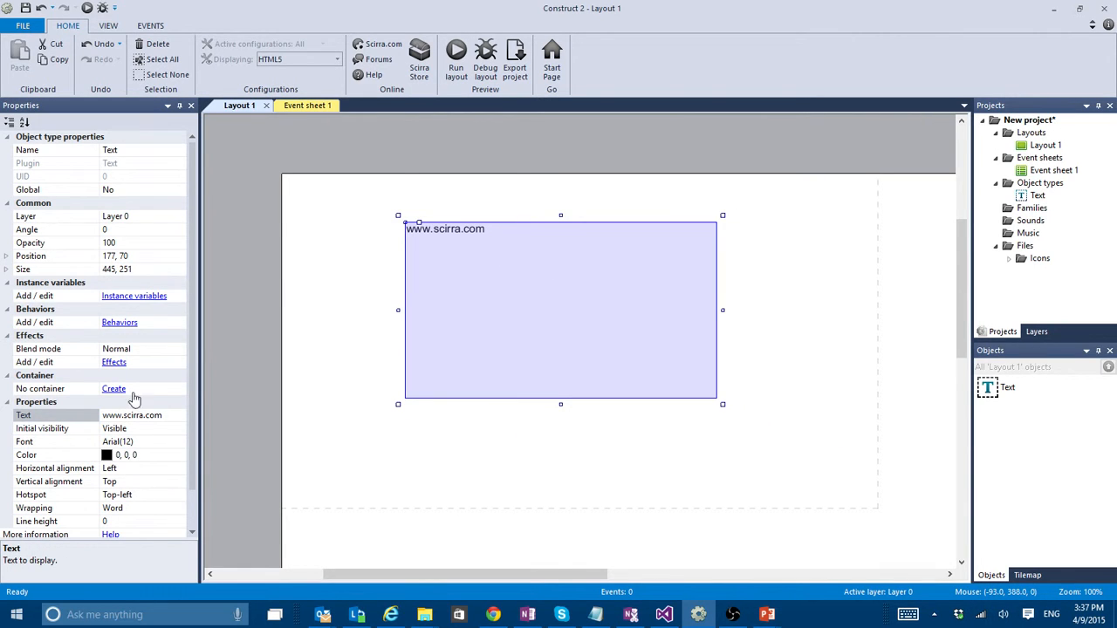
pyautogui.click(175, 443)
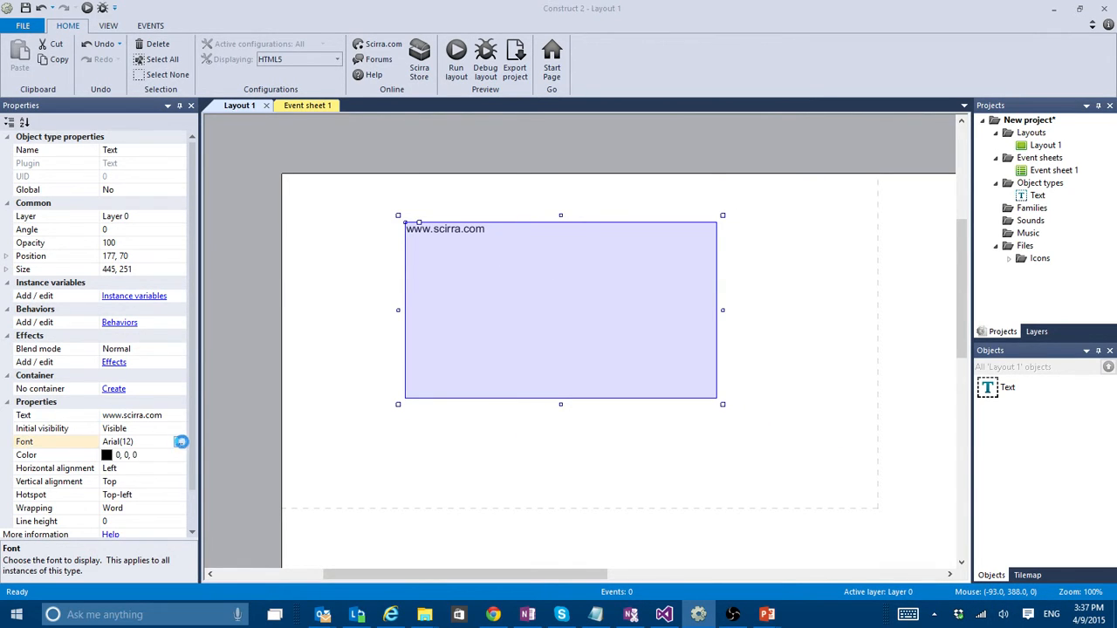
pyautogui.click(179, 442)
pyautogui.scroll(-3, 622, 271)
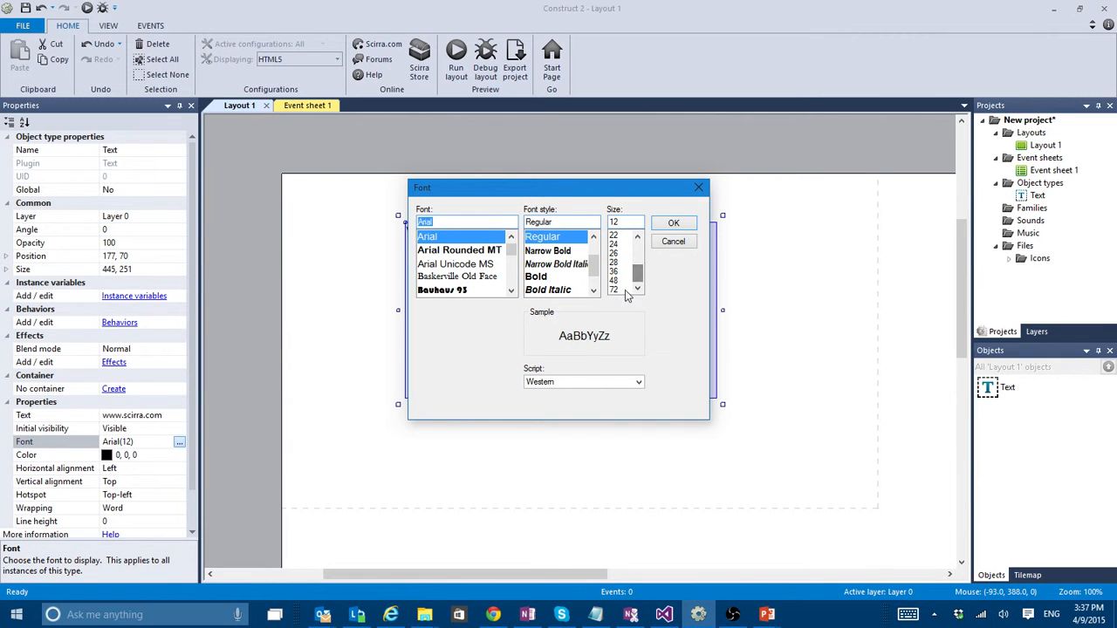
pyautogui.click(616, 289)
pyautogui.click(672, 224)
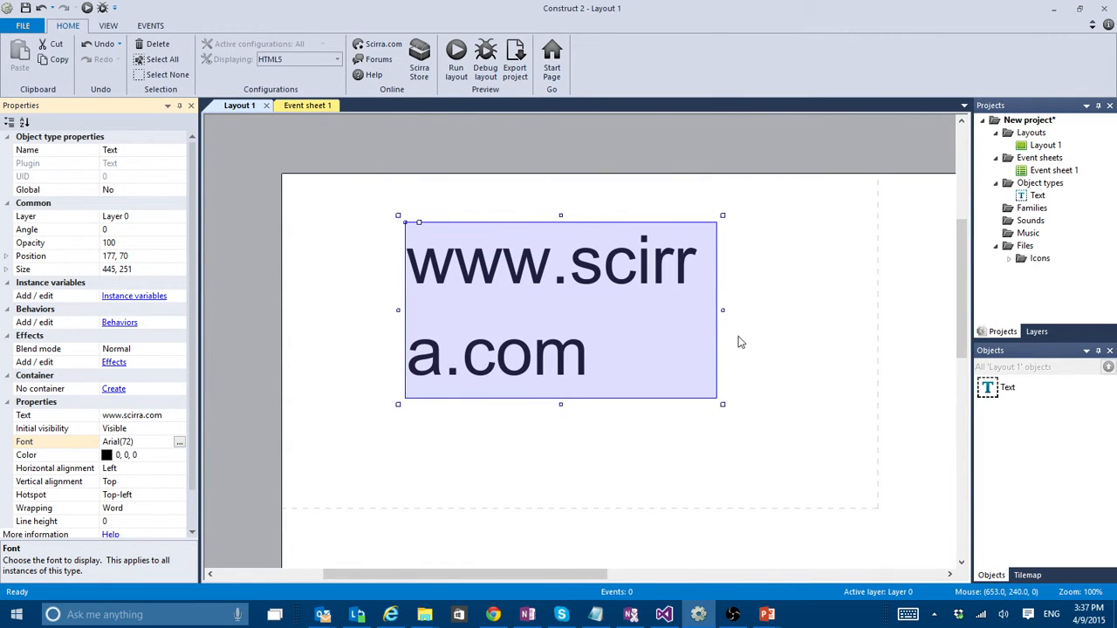
# - Resize the Text object to about 731 × 146 so the address fits one line, and move it to about 35, 52
pyautogui.moveTo(723, 311); pyautogui.dragTo(925, 311)
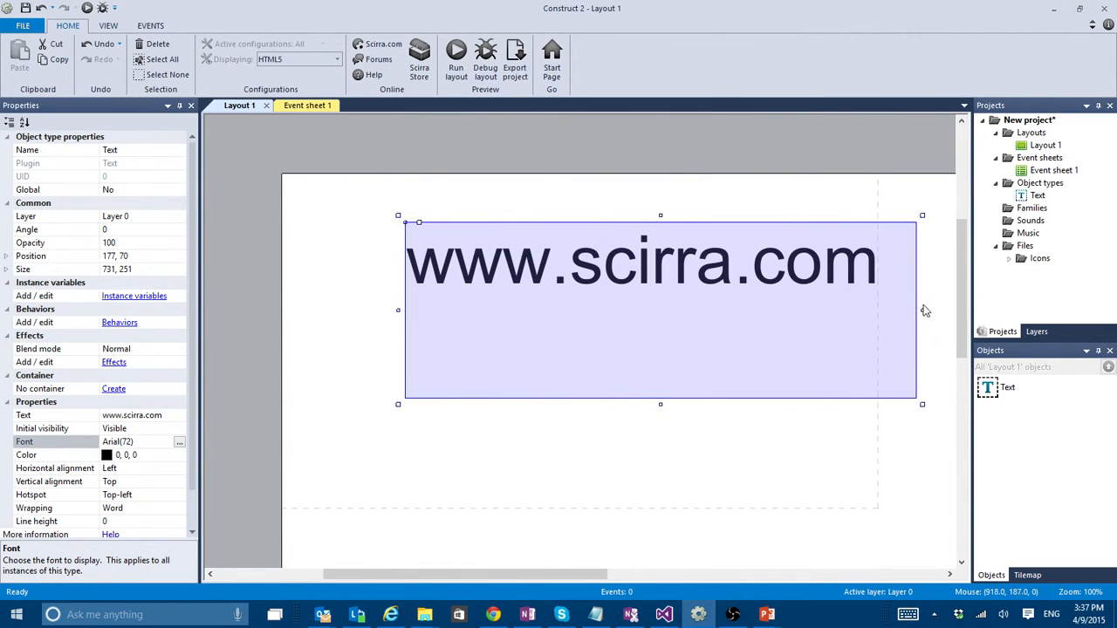
pyautogui.moveTo(723, 370); pyautogui.dragTo(624, 359)
pyautogui.moveTo(562, 391); pyautogui.dragTo(561, 318)
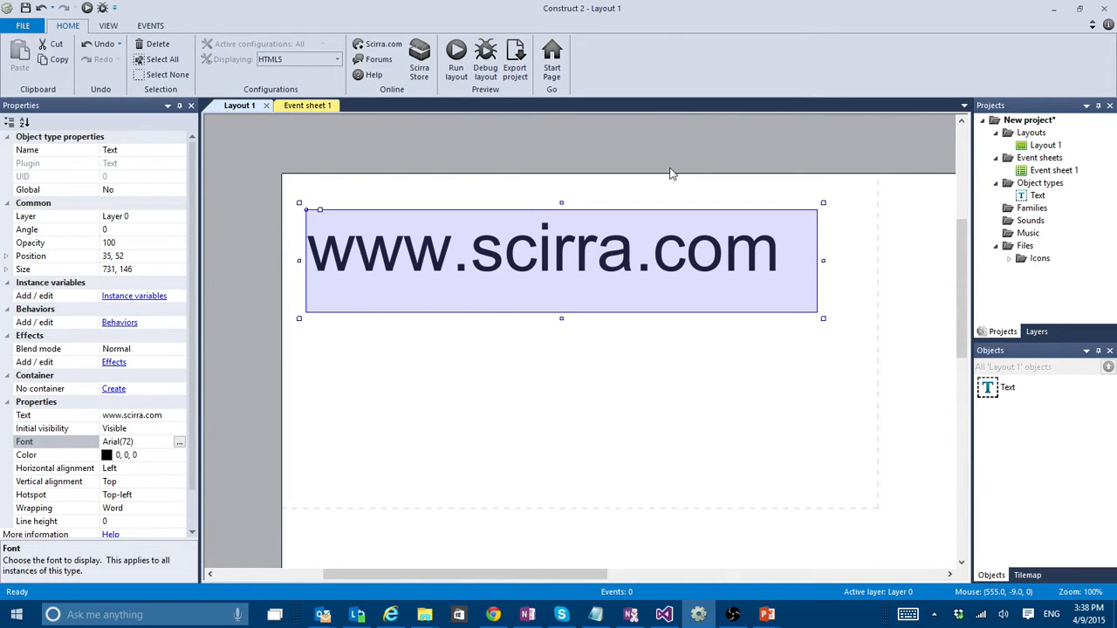
# - Switch to Internet Explorer and open the Construct 2 Personal License purchase page from the Scirra home page
pyautogui.click(392, 615)
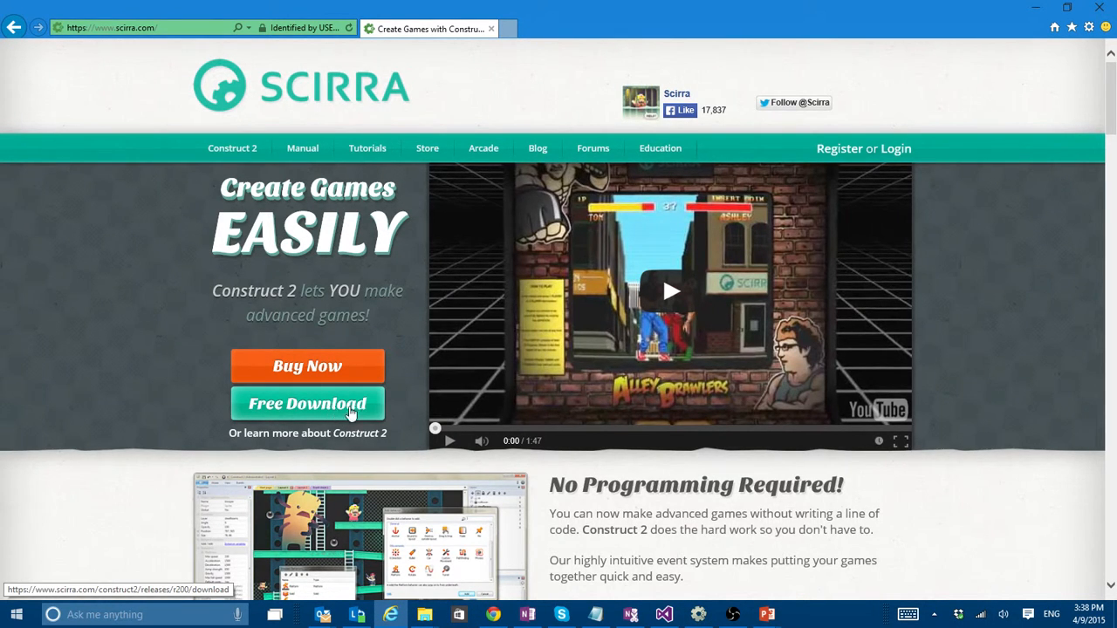
pyautogui.scroll(-1, 218, 315)
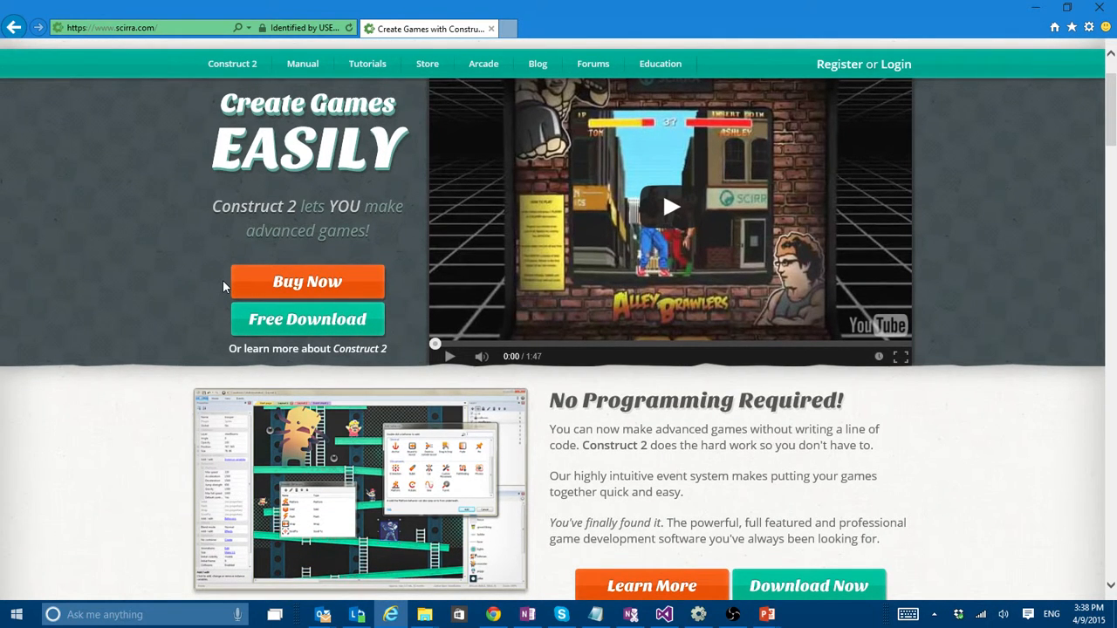
pyautogui.click(282, 279)
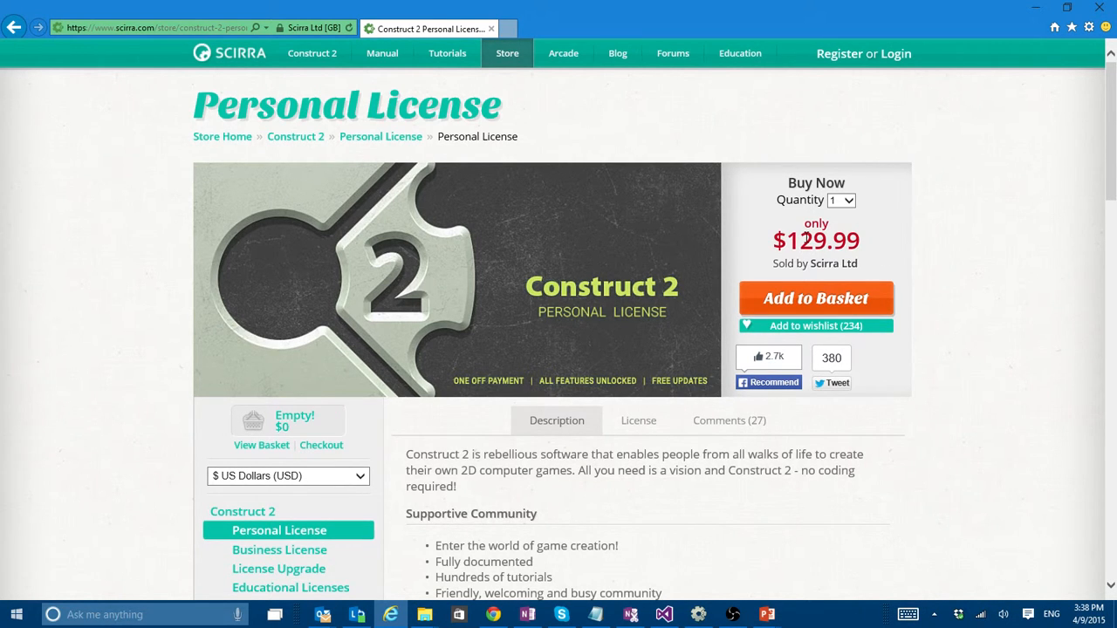
# - Review the Personal License page's price, description and product video
pyautogui.scroll(-2, 973, 263)
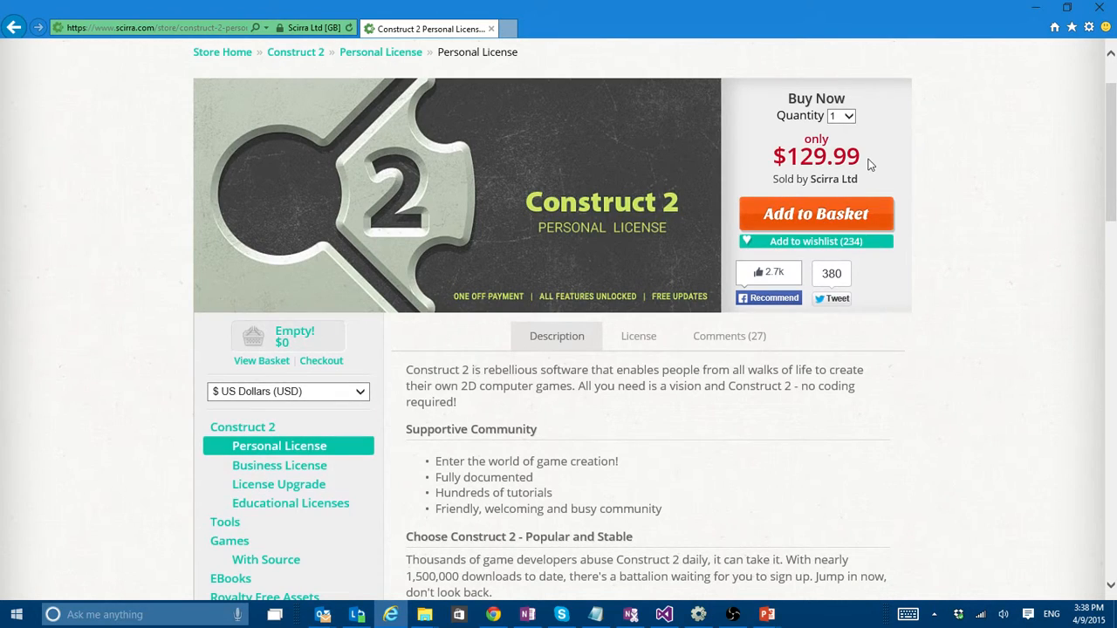
pyautogui.moveTo(869, 165); pyautogui.dragTo(775, 164)
pyautogui.scroll(-6, 996, 242)
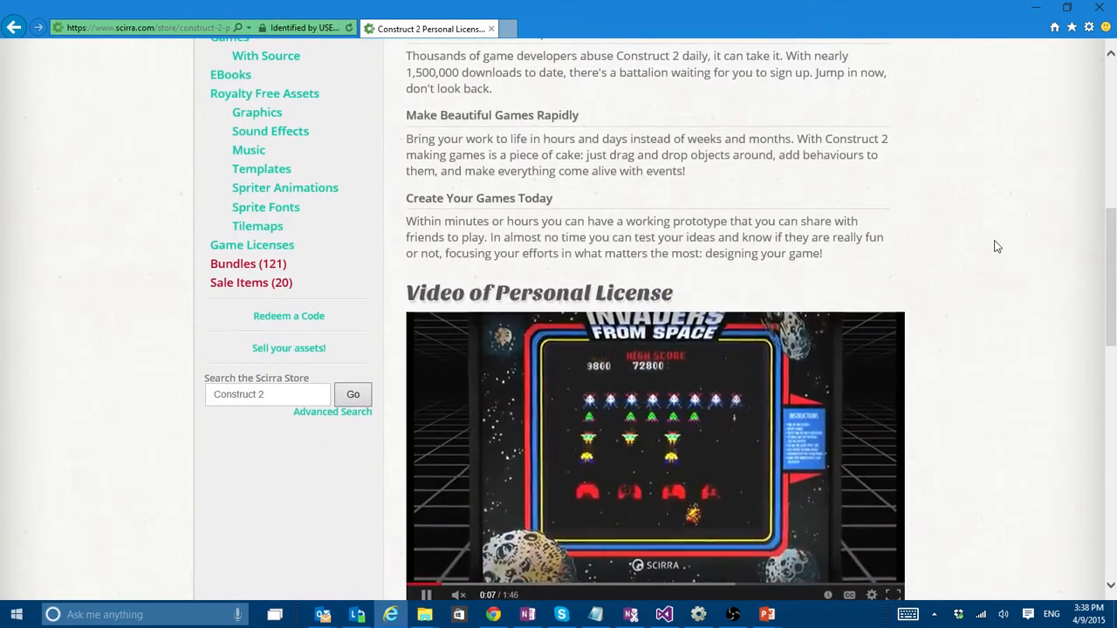
pyautogui.scroll(-3, 996, 244)
pyautogui.scroll(2, 995, 241)
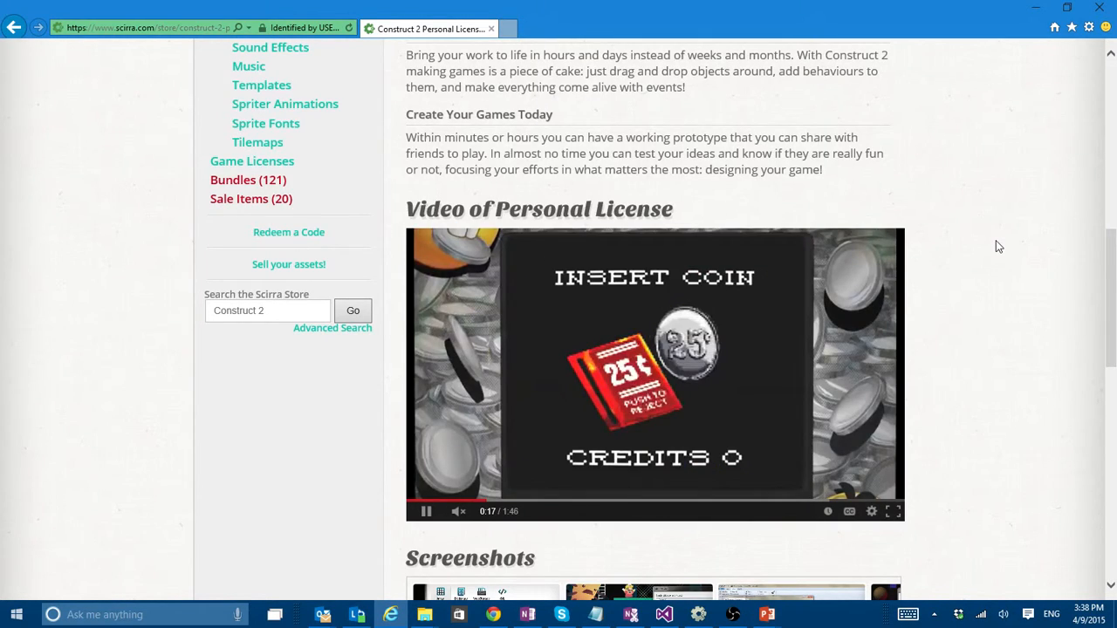
pyautogui.scroll(-1, 995, 240)
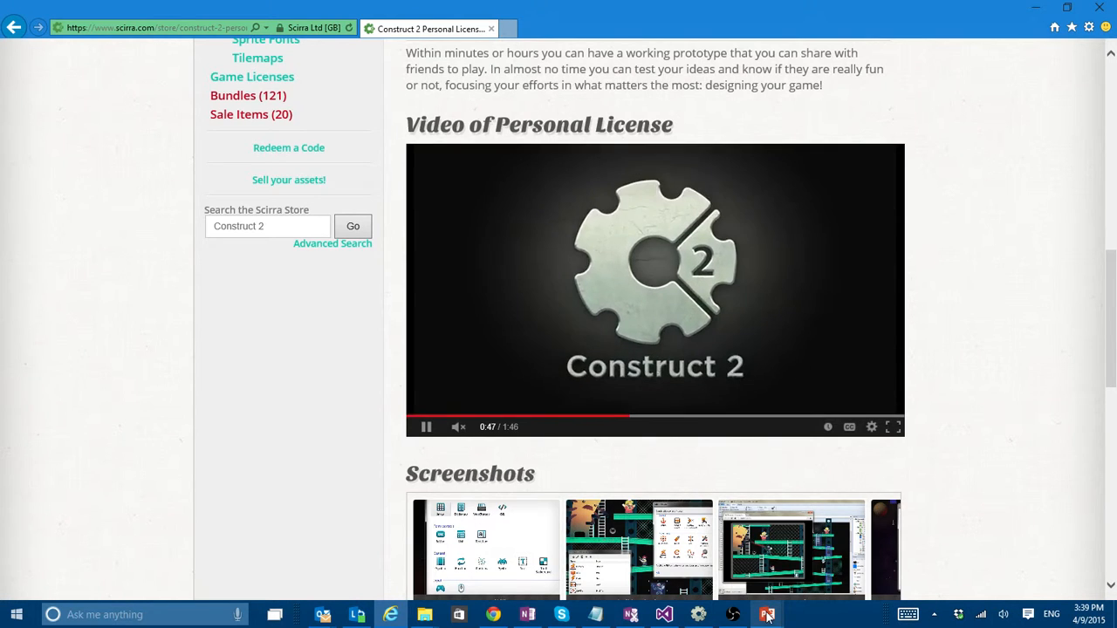
# - Show the GameDev Adventures contact slide in PowerPoint, return to Internet Explorer and pause the license video
pyautogui.moveTo(767, 615)
pyautogui.click(807, 569)
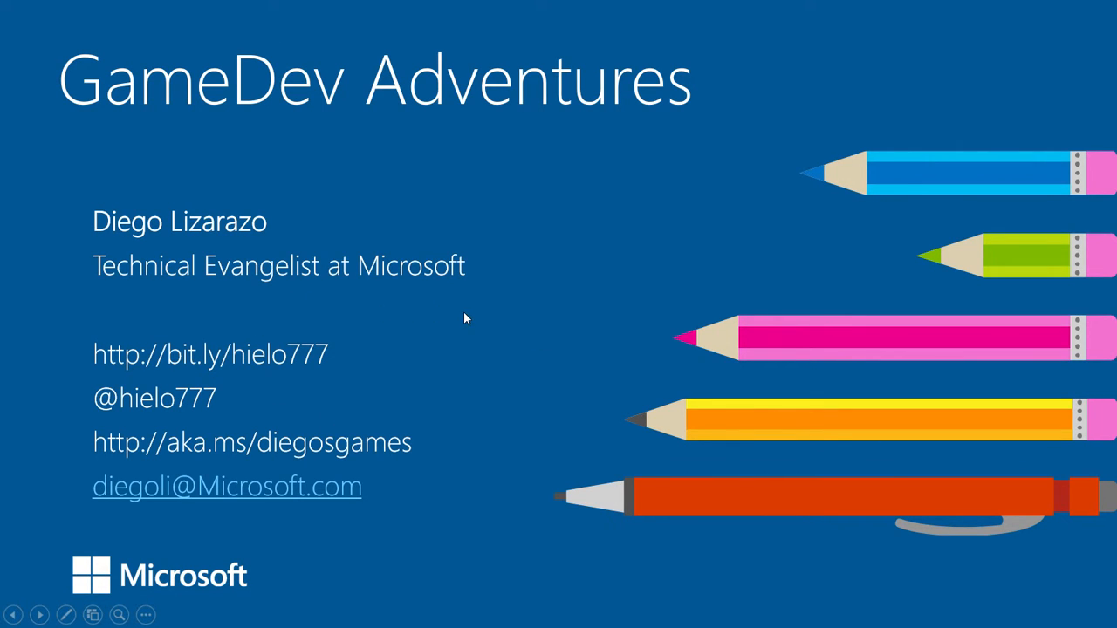
pyautogui.hotkey('alt', 'Tab')
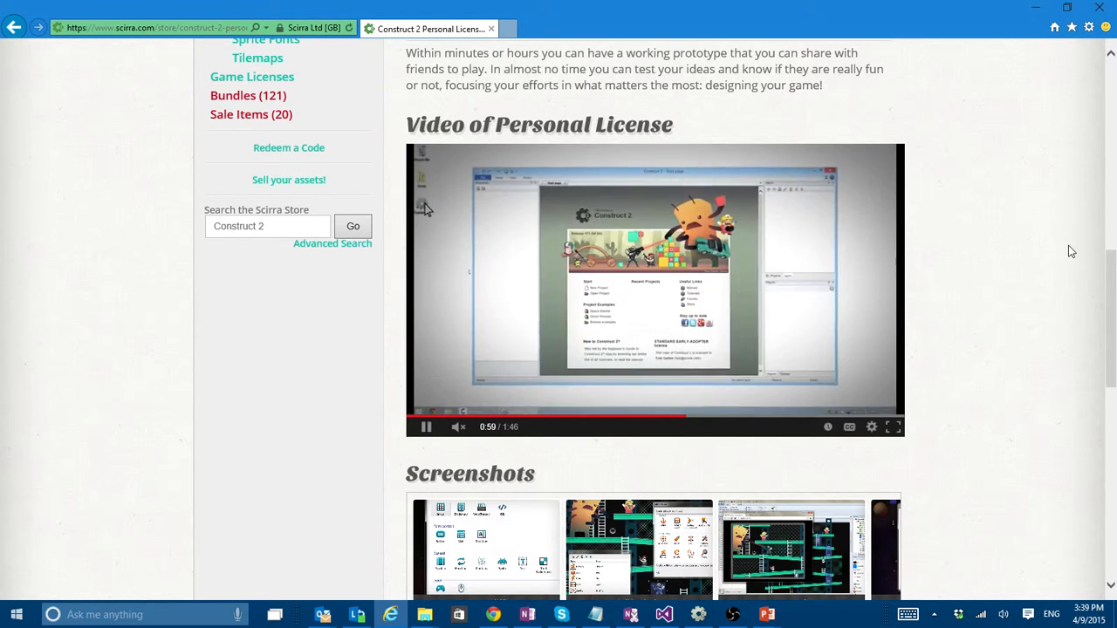
pyautogui.click(427, 426)
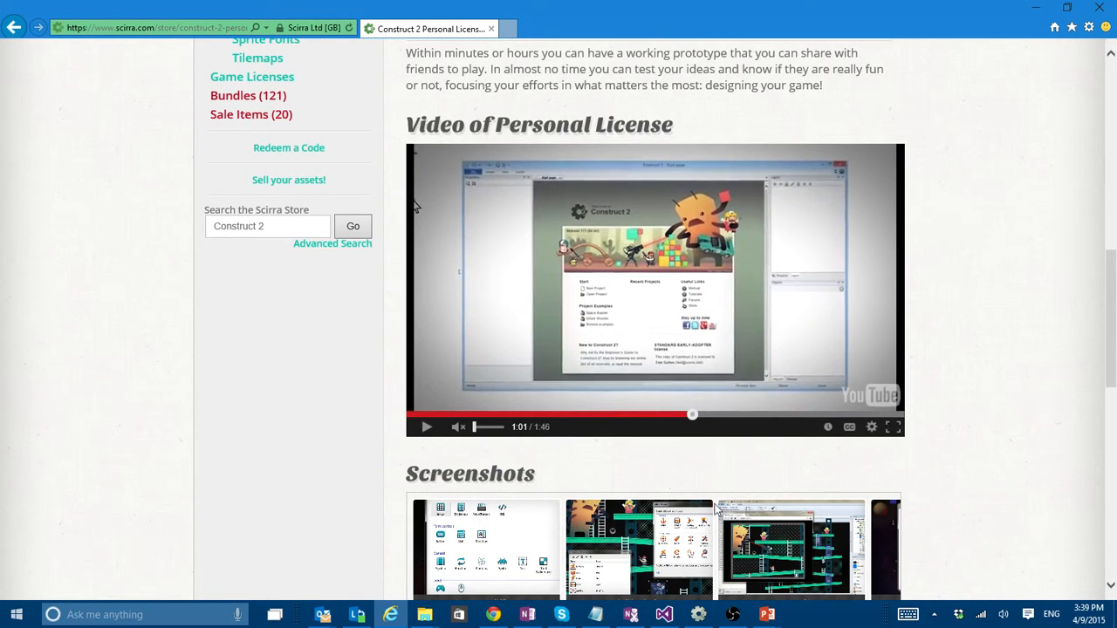
# - Switch to Construct 2 and close the current project without saving its changes
pyautogui.click(698, 615)
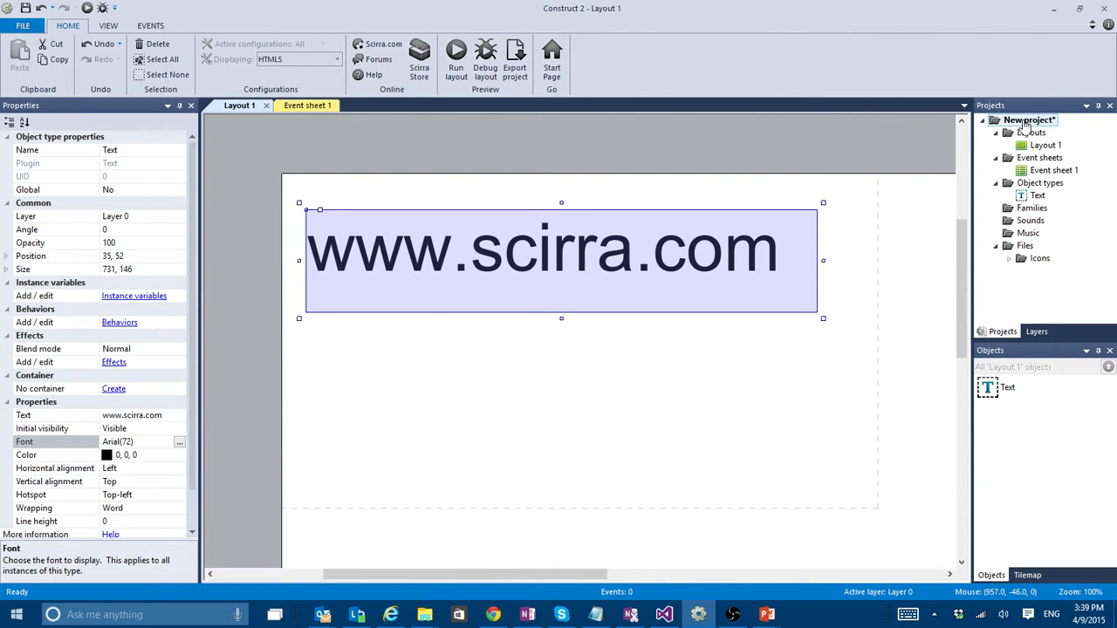
pyautogui.rightClick(1030, 119)
pyautogui.click(1042, 131)
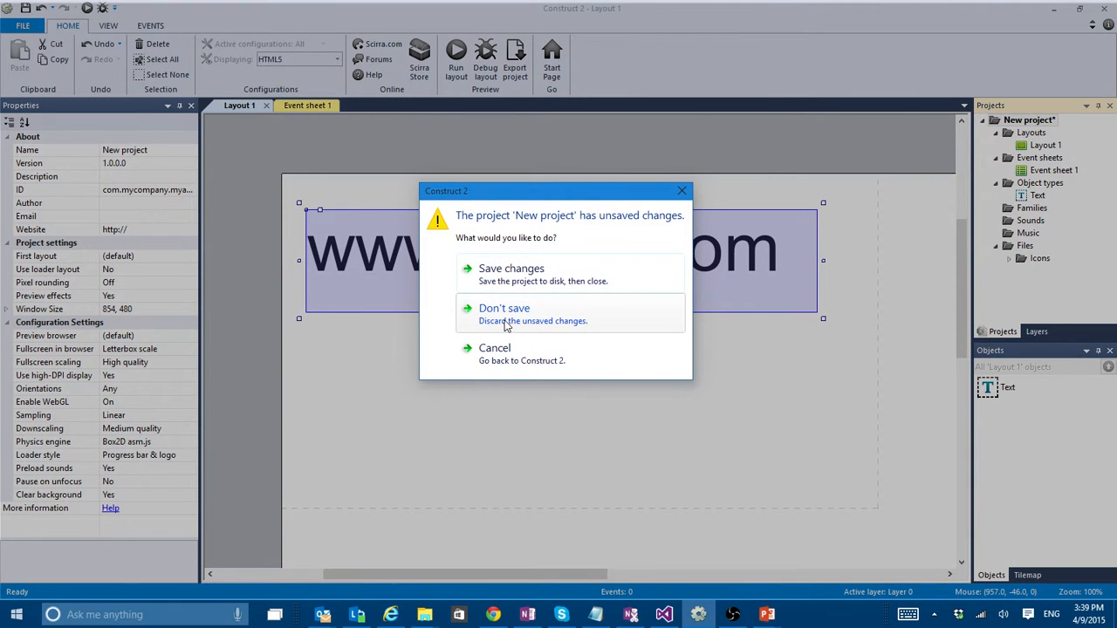
pyautogui.click(508, 323)
# - Create a new project from the Physics Catapult template, finding it by searching the templates for "cata"
pyautogui.click(23, 26)
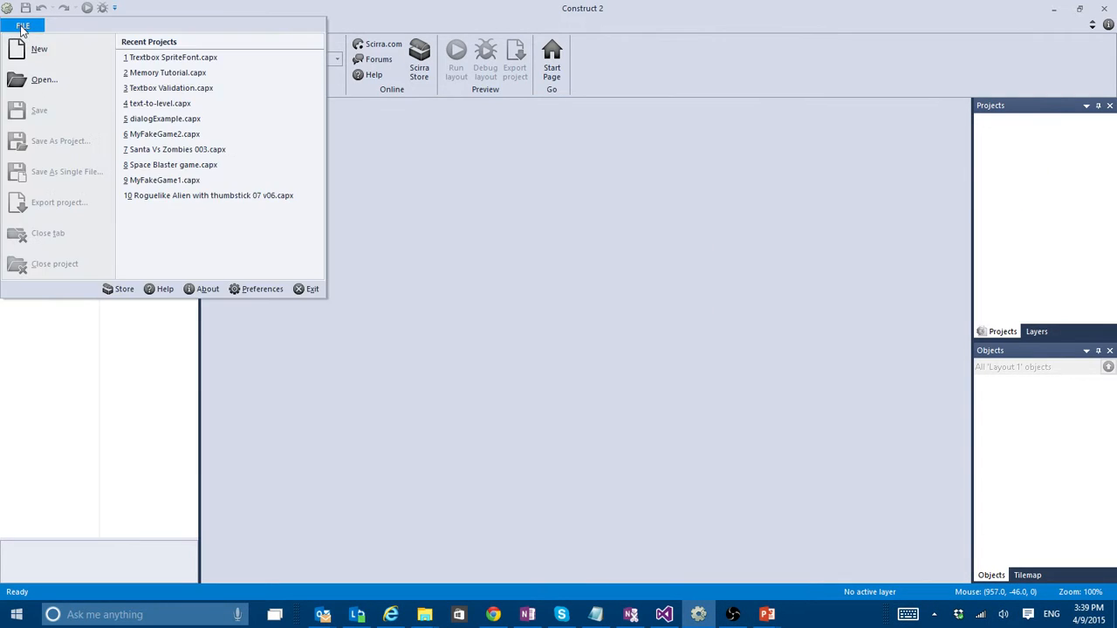
pyautogui.click(31, 48)
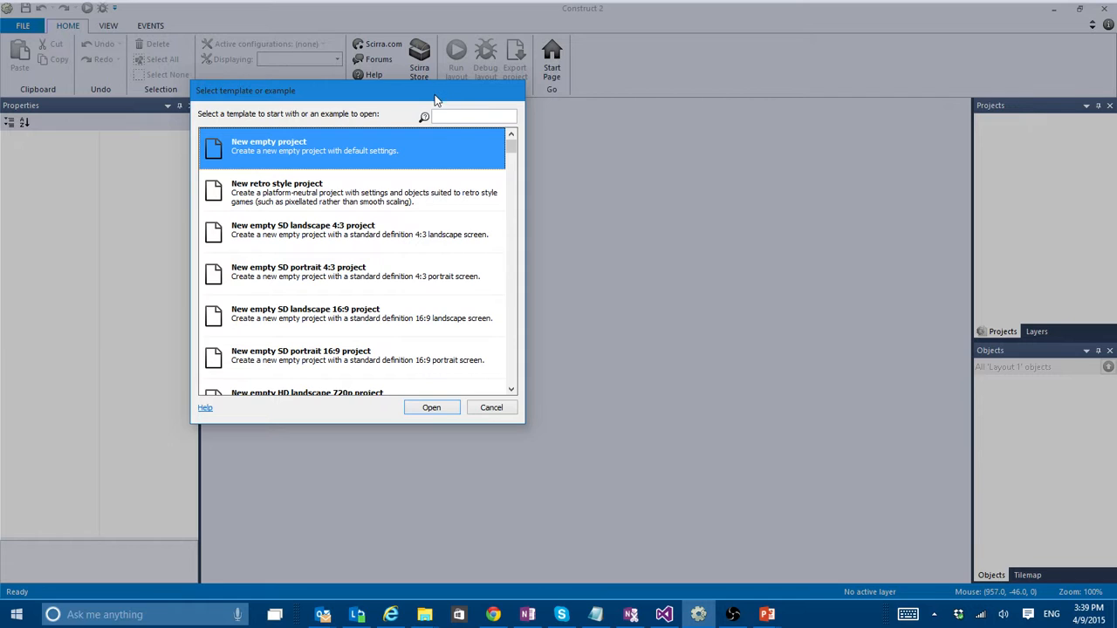
pyautogui.moveTo(434, 94); pyautogui.dragTo(522, 112)
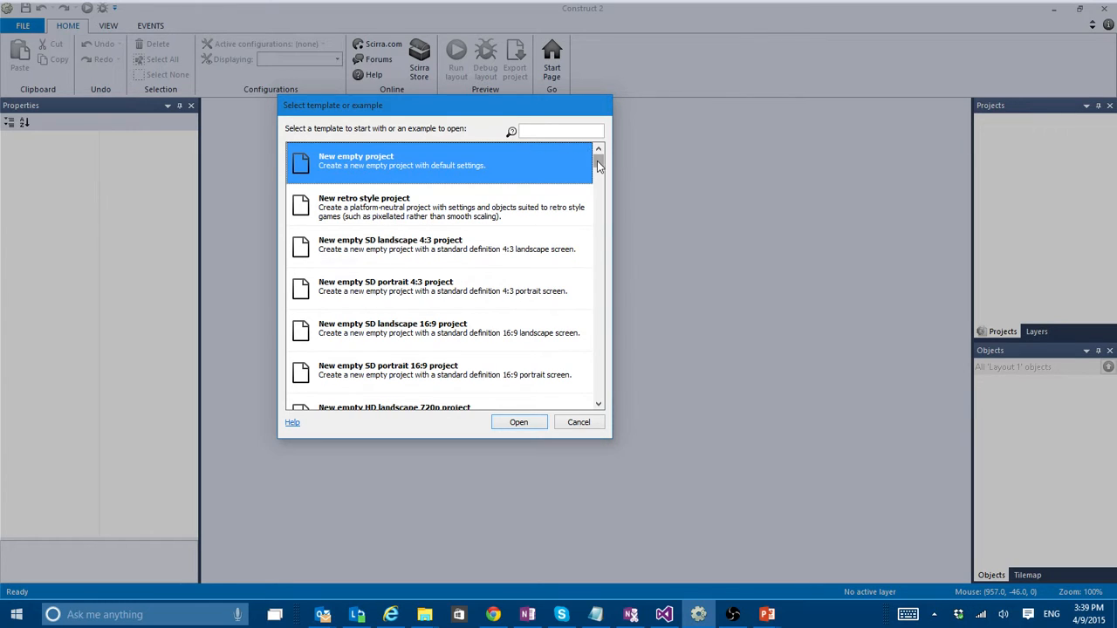
pyautogui.moveTo(597, 161); pyautogui.dragTo(612, 135)
pyautogui.click(552, 132)
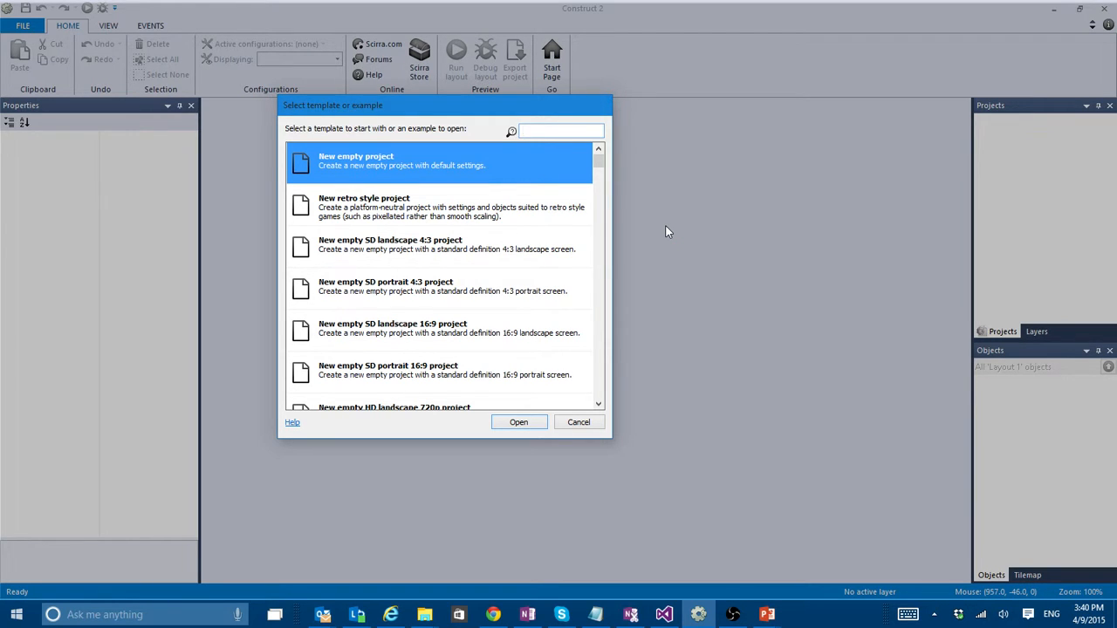
pyautogui.write('ata')
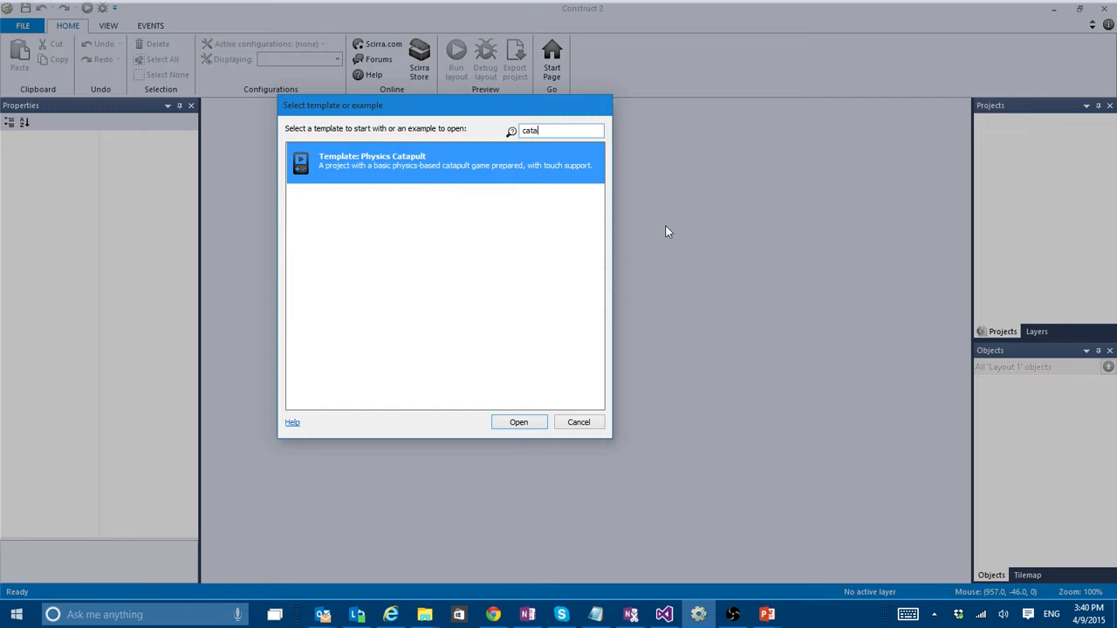
pyautogui.doubleClick(463, 177)
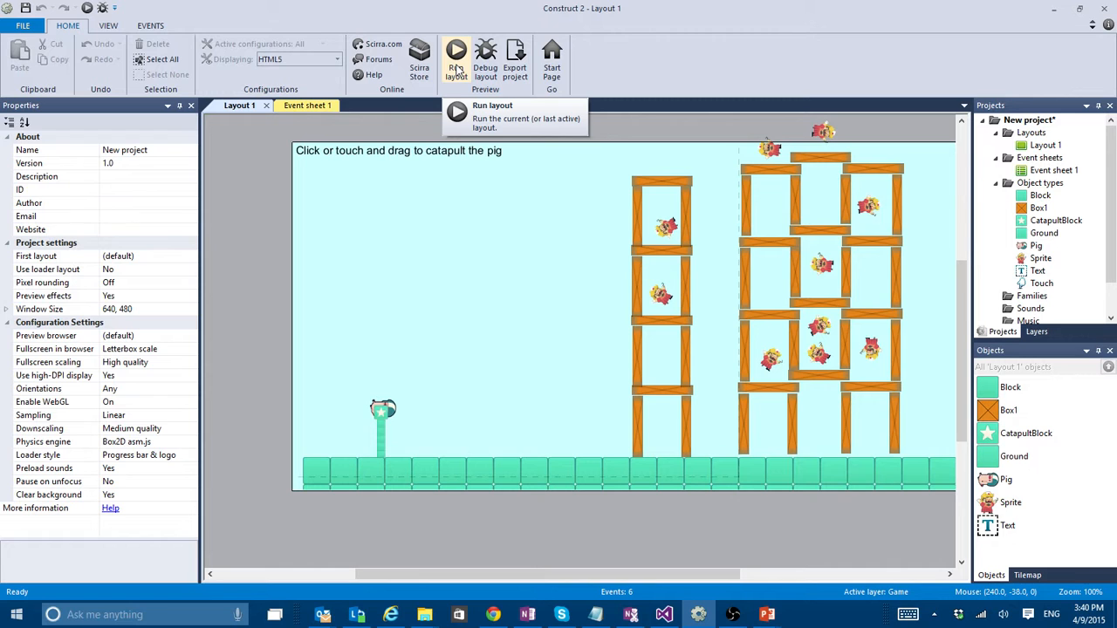
# - Run the catapult layout as a browser preview and maximize the preview window
pyautogui.click(457, 69)
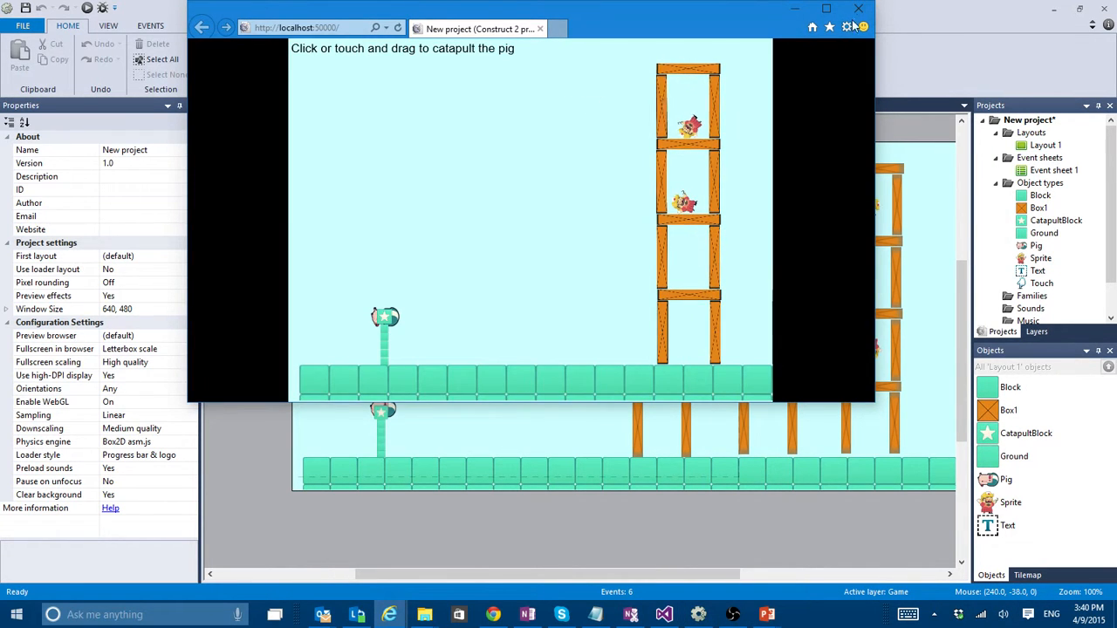
pyautogui.click(827, 10)
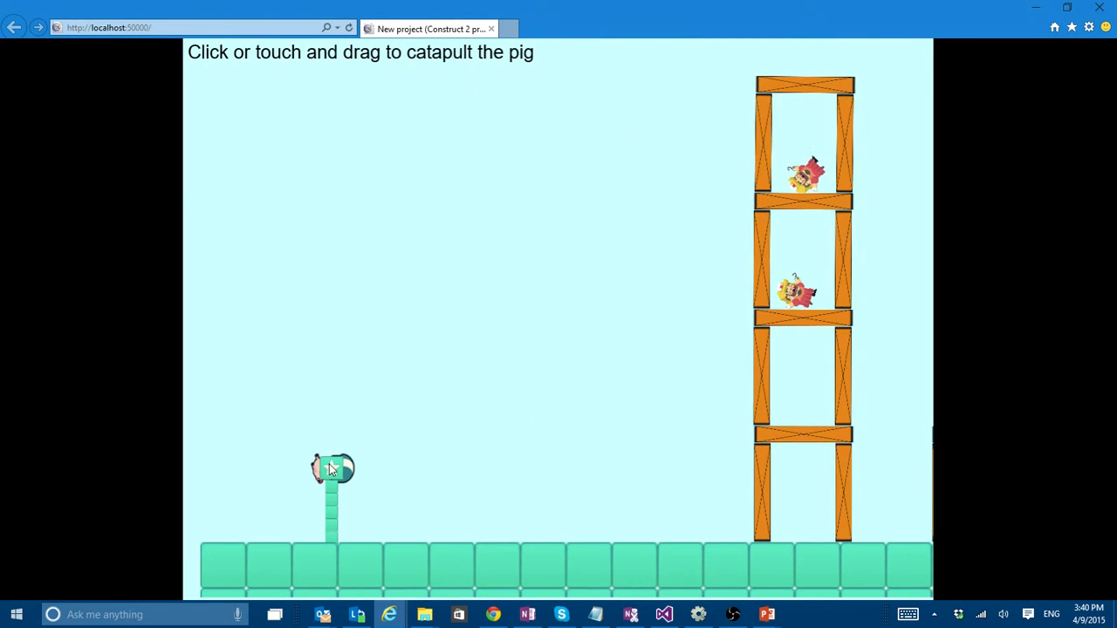
# - Catapult the pig at the wooden tower, reload the game for a second shot, and close the preview
pyautogui.moveTo(328, 464); pyautogui.dragTo(229, 542)
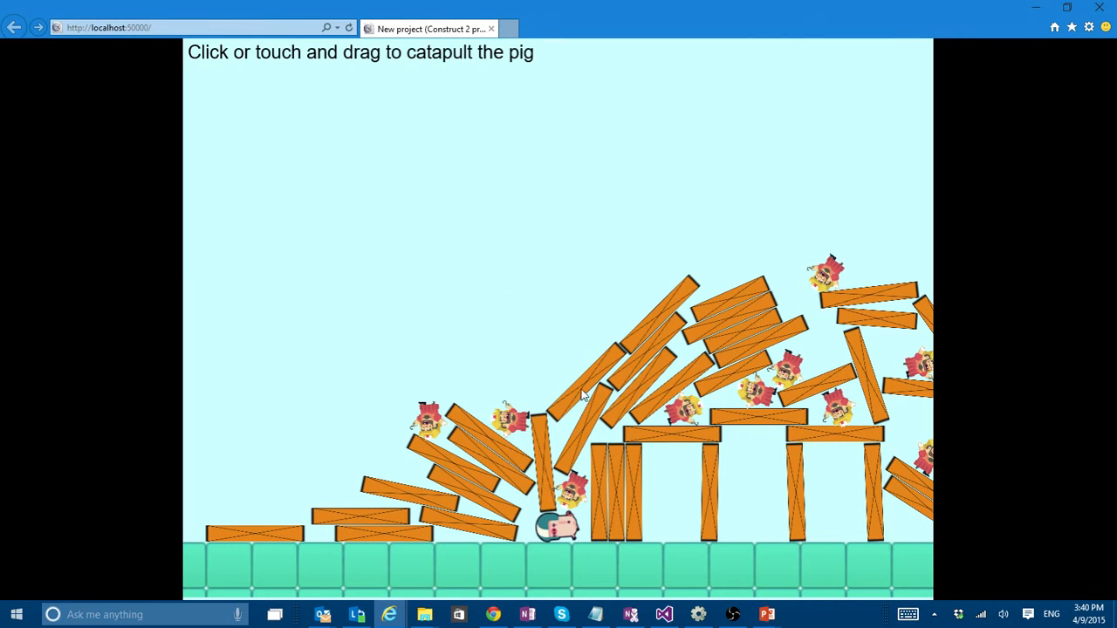
pyautogui.press('F5')
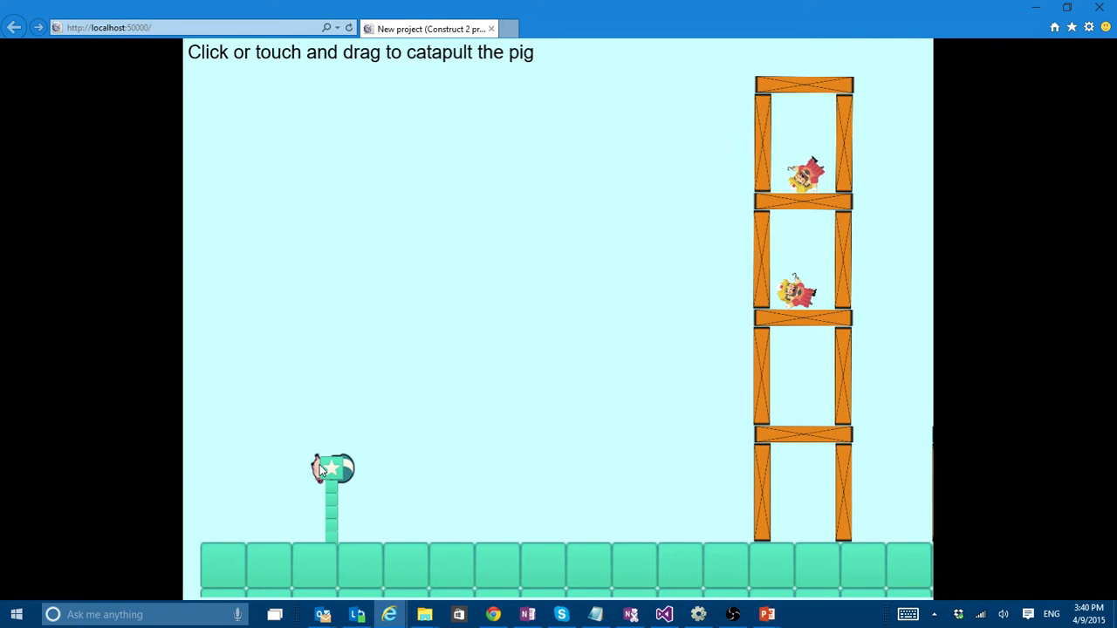
pyautogui.moveTo(319, 466); pyautogui.dragTo(262, 533)
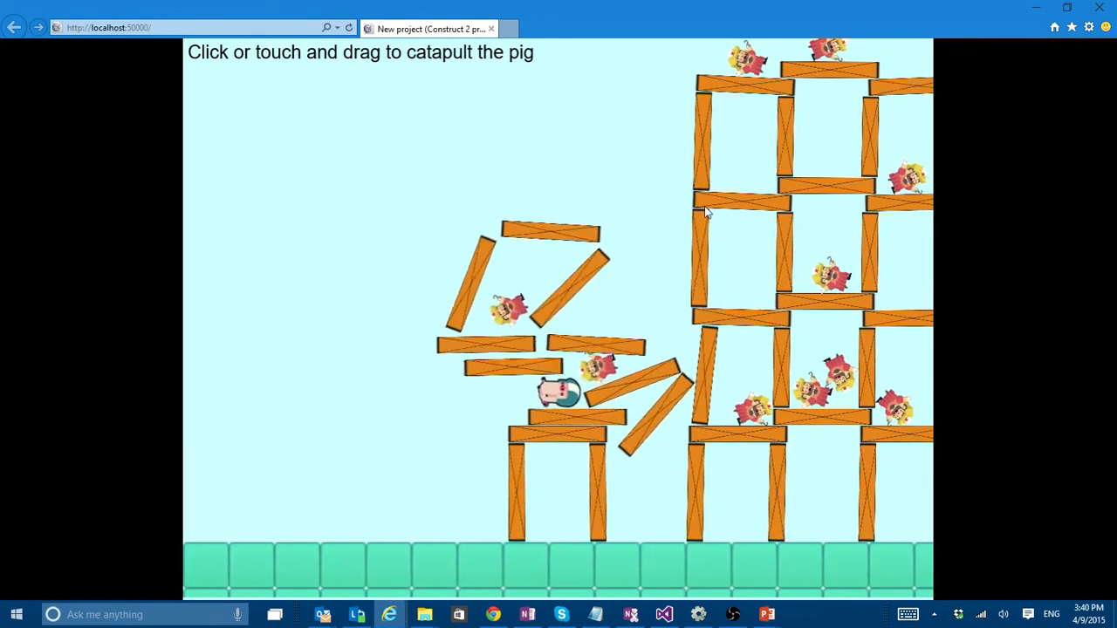
pyautogui.click(1099, 7)
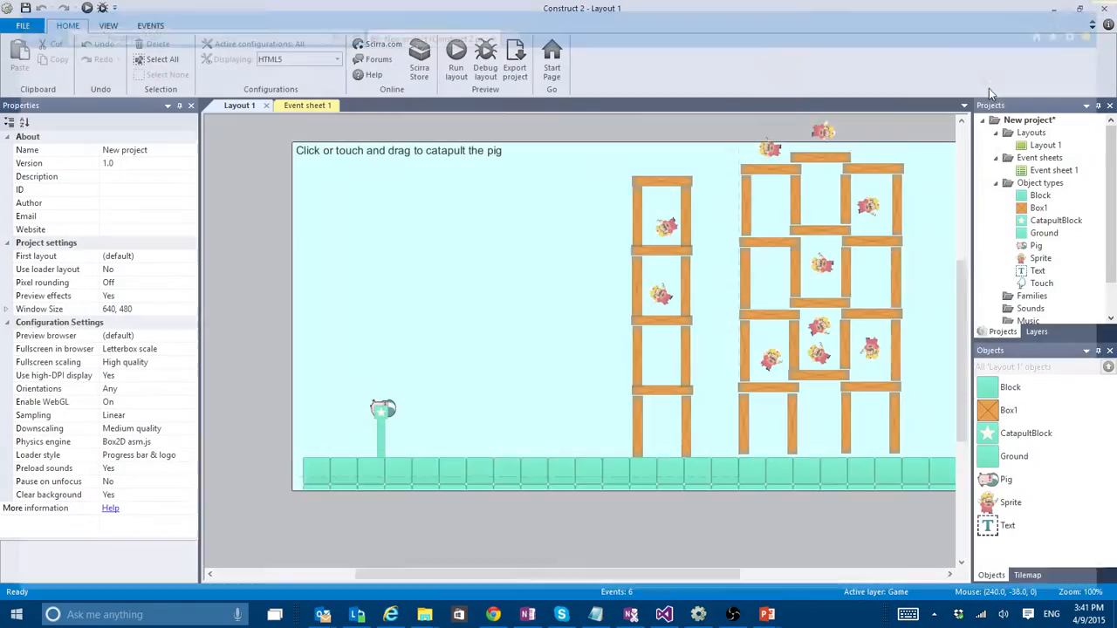
# - Cover the enemy sprite's image with a solid red rectangle, using colour 247, 7, 39, and close the image editor
pyautogui.doubleClick(679, 234)
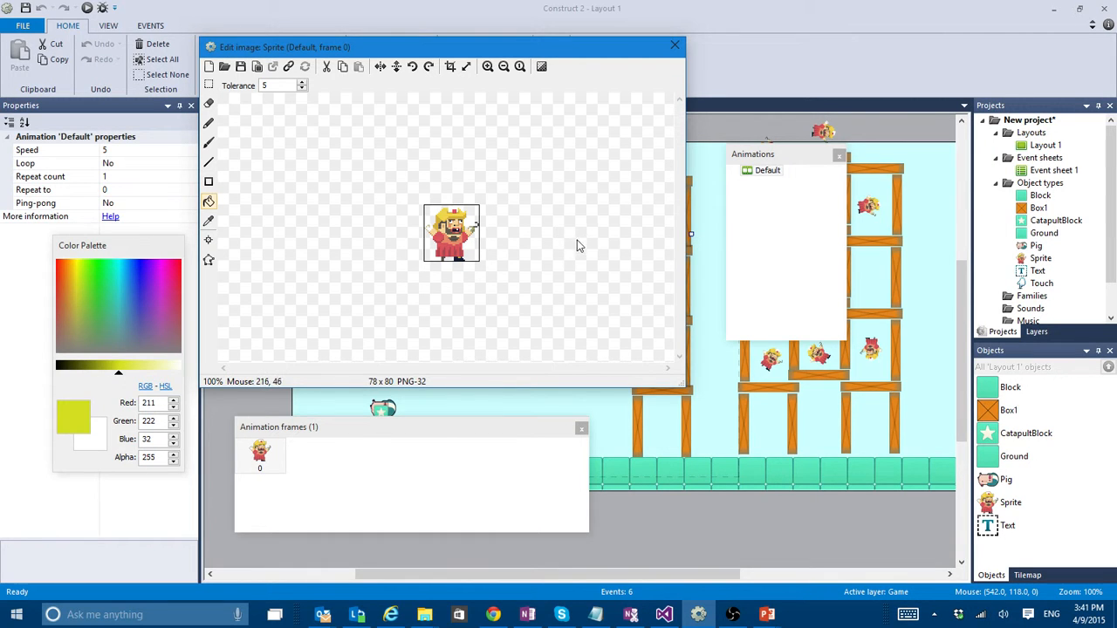
pyautogui.click(210, 180)
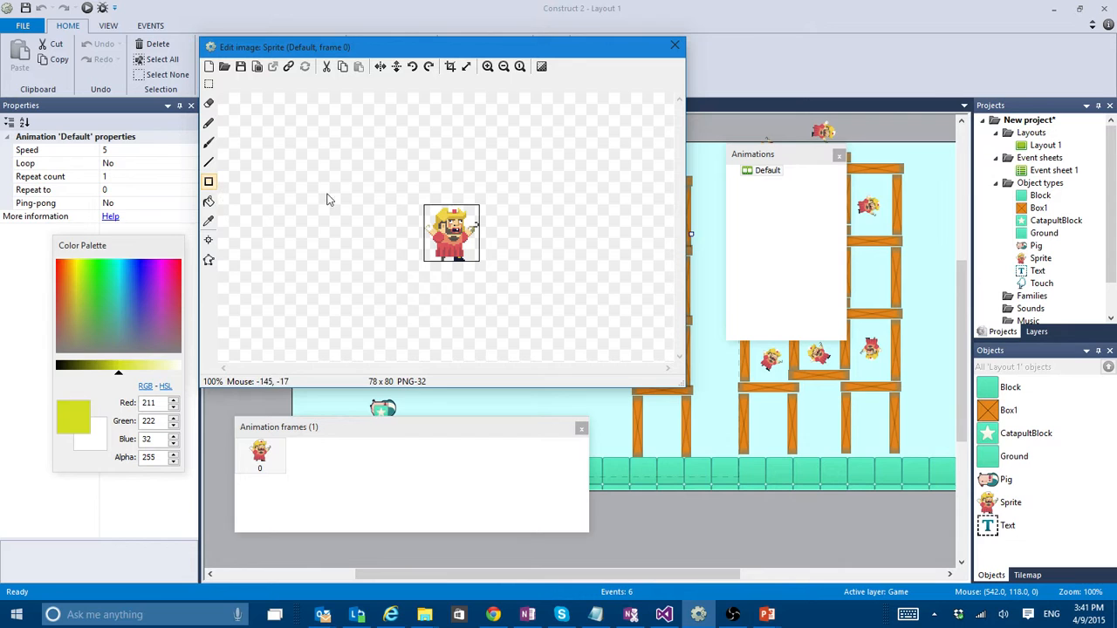
pyautogui.click(177, 271)
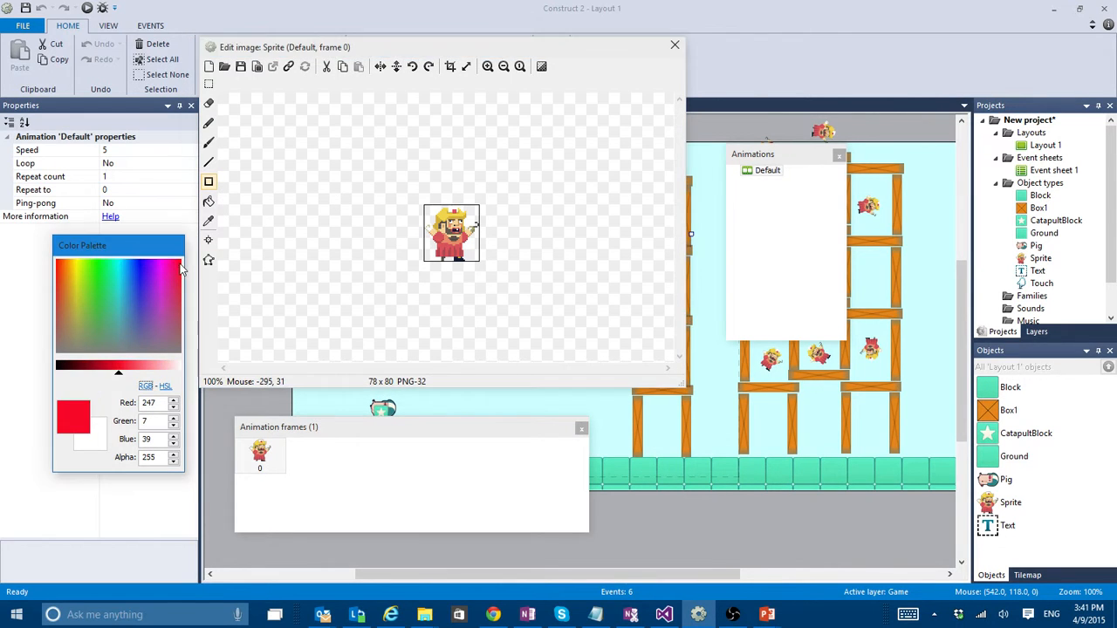
pyautogui.moveTo(416, 188); pyautogui.dragTo(511, 287)
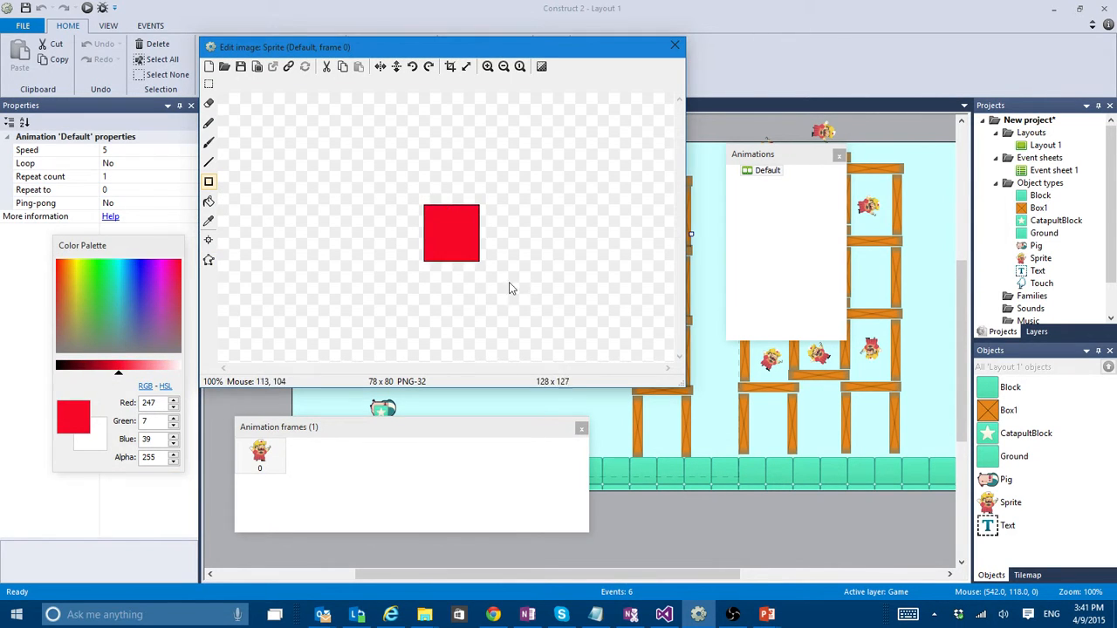
pyautogui.click(674, 45)
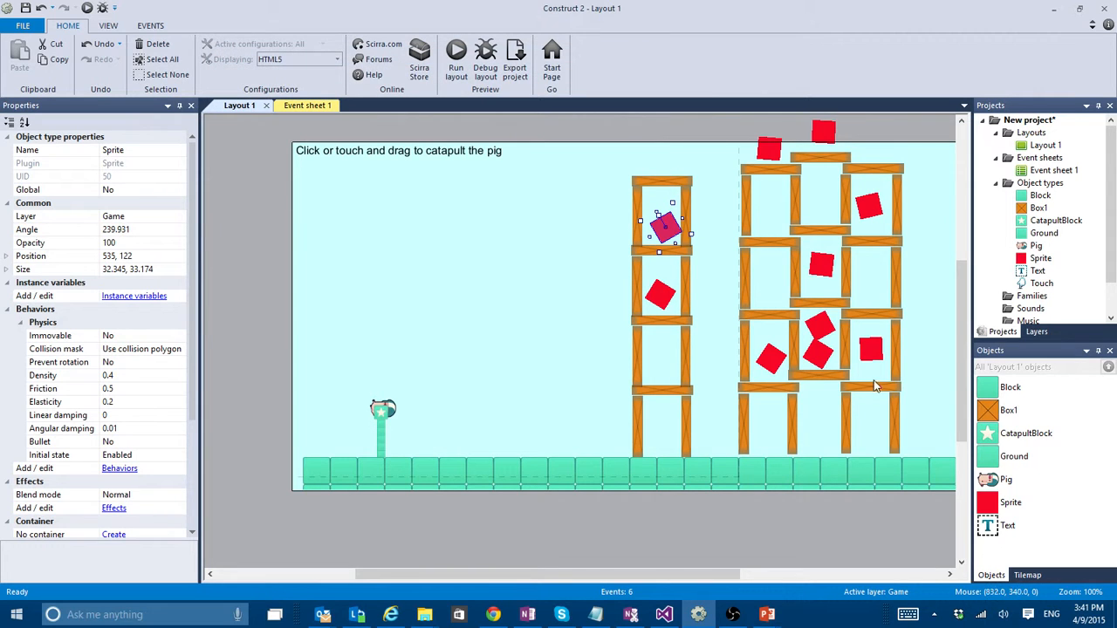
# - Replace the enemy sprite's image with p3_hurt.png from the Base pack Player folder and deselect the sprite
pyautogui.doubleClick(663, 297)
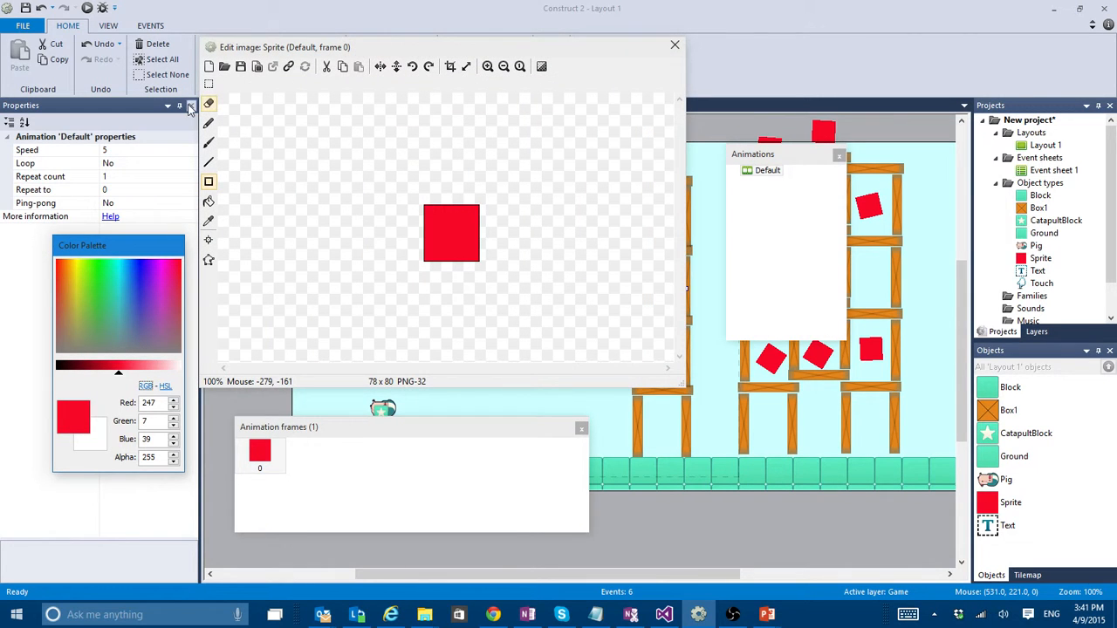
pyautogui.click(224, 66)
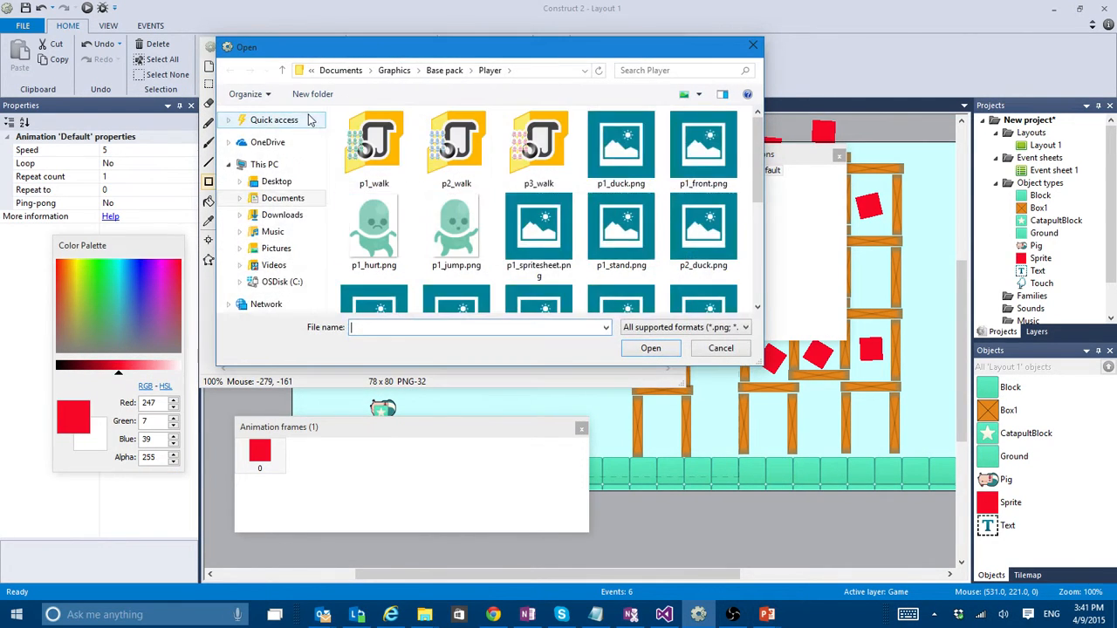
pyautogui.scroll(-3, 650, 197)
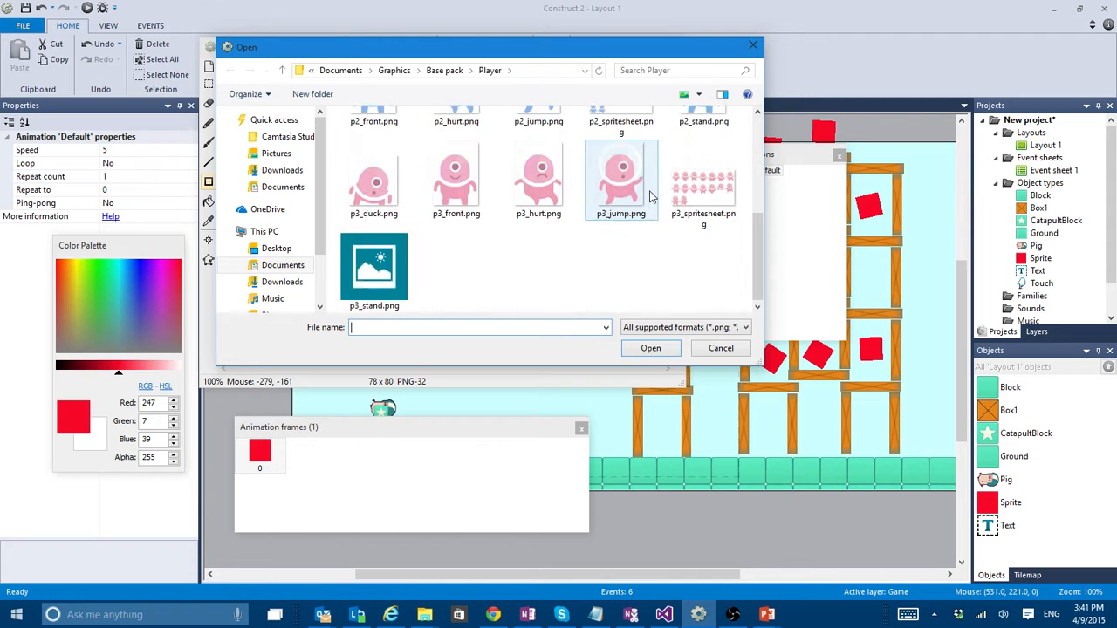
pyautogui.scroll(1, 550, 209)
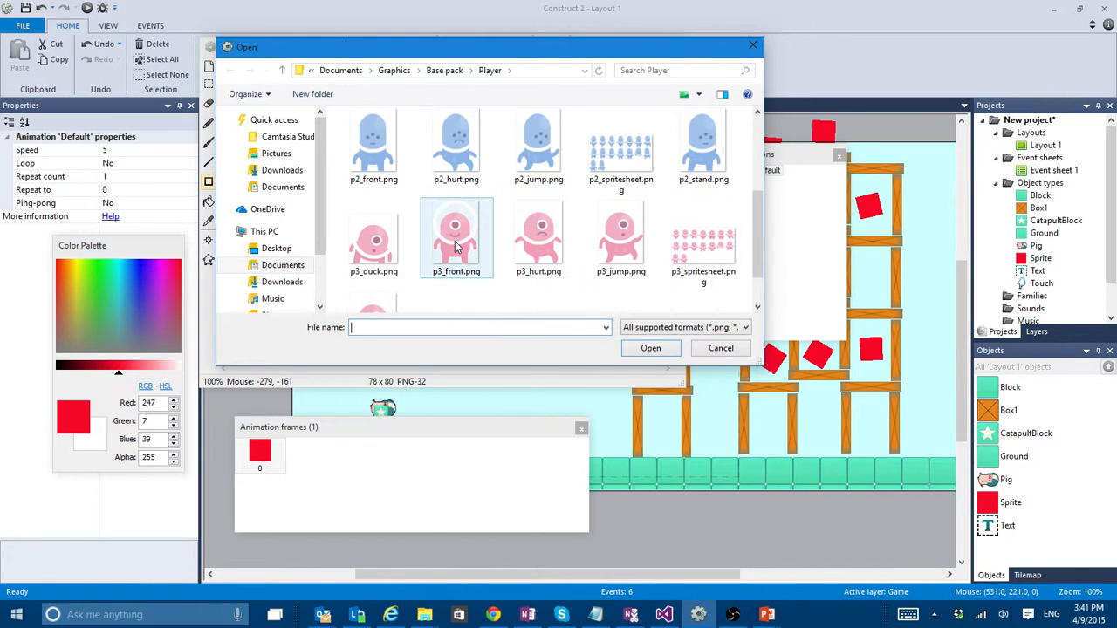
pyautogui.doubleClick(548, 242)
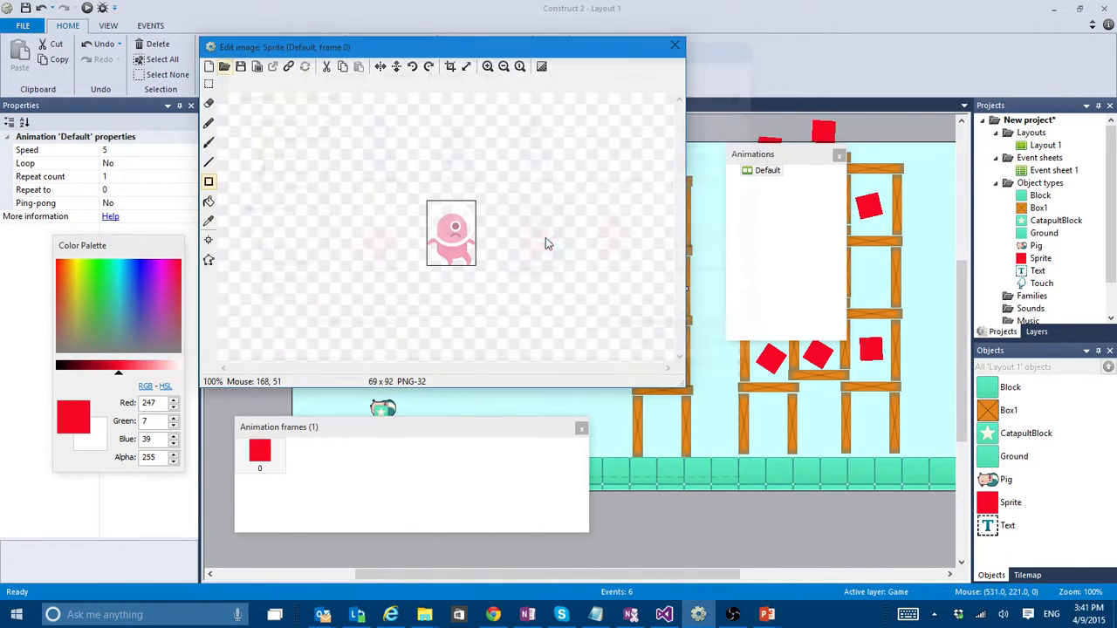
pyautogui.click(674, 49)
pyautogui.click(580, 209)
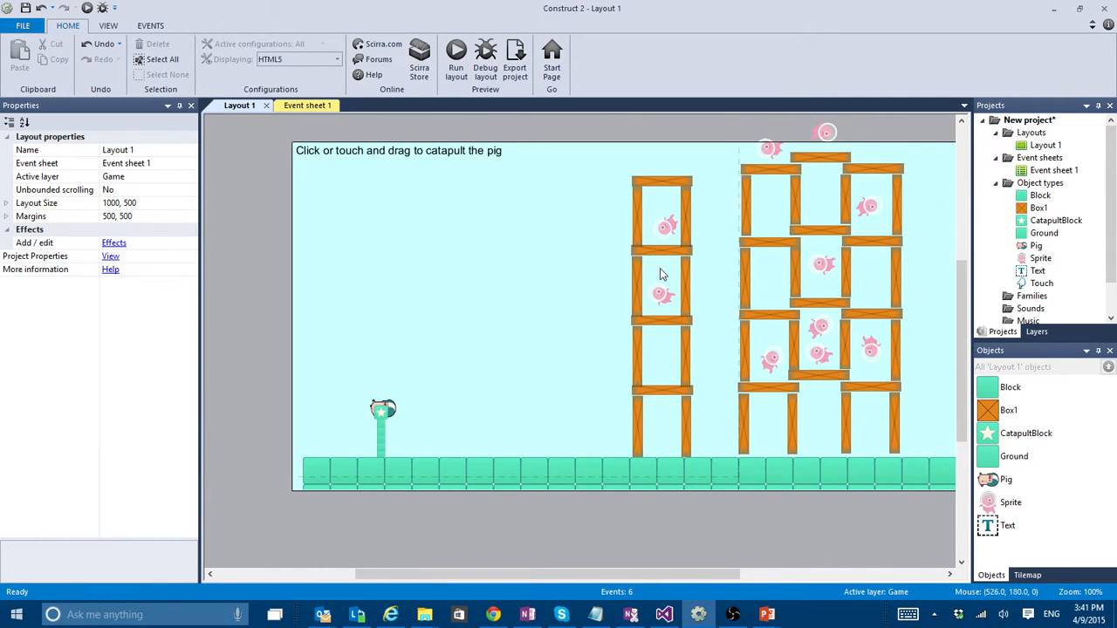
# - Run the layout in a maximized browser preview, catapult the pig at the new enemies, and close the preview
pyautogui.click(457, 57)
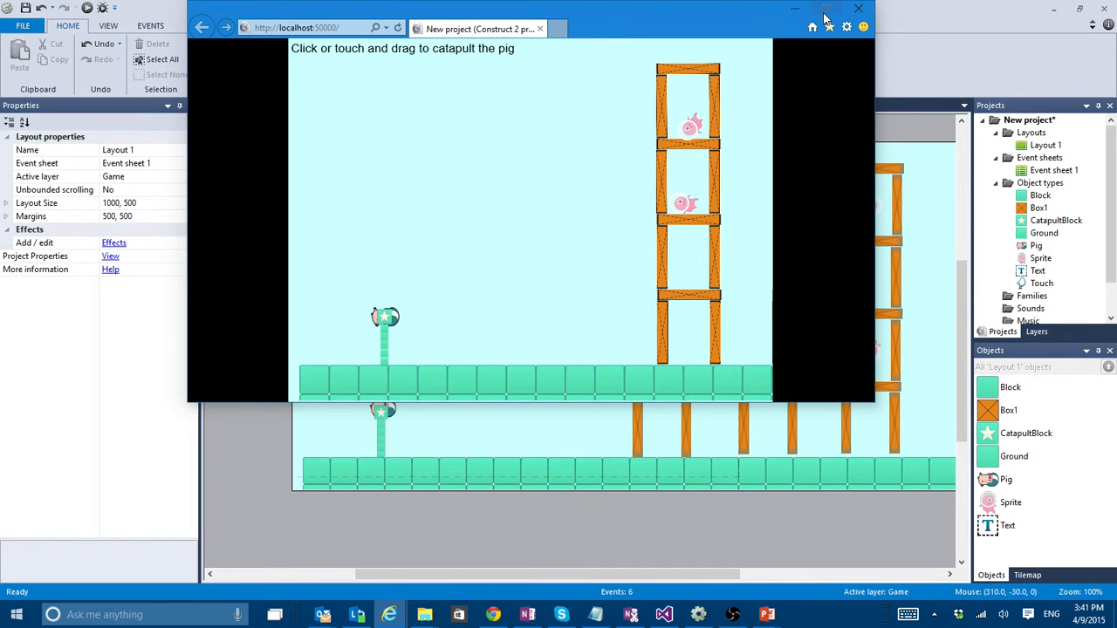
pyautogui.click(826, 10)
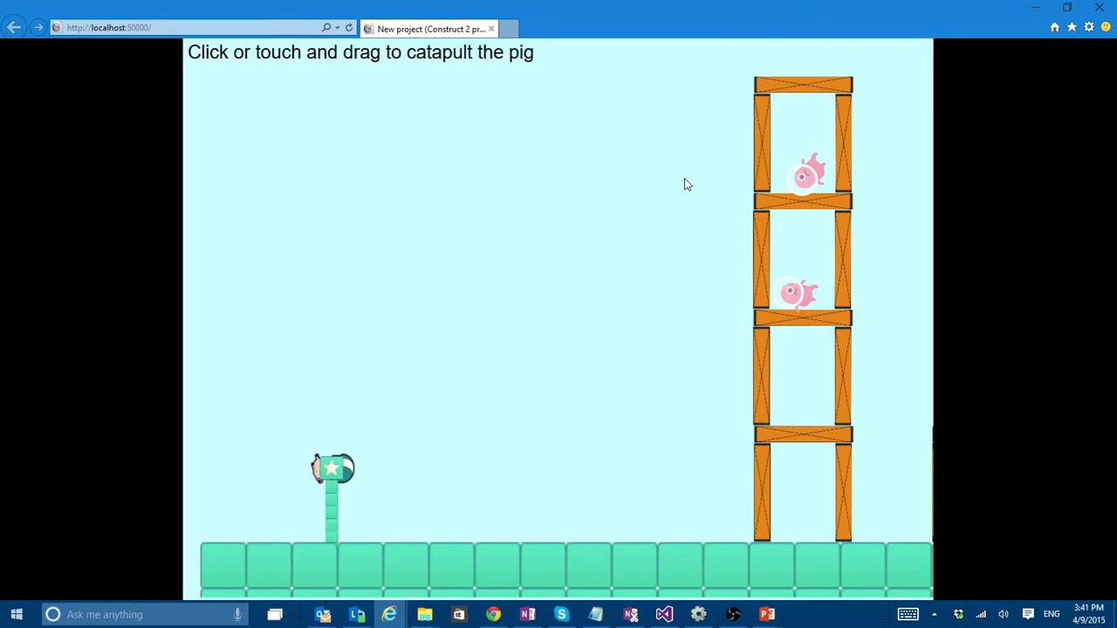
pyautogui.moveTo(305, 491); pyautogui.dragTo(280, 510)
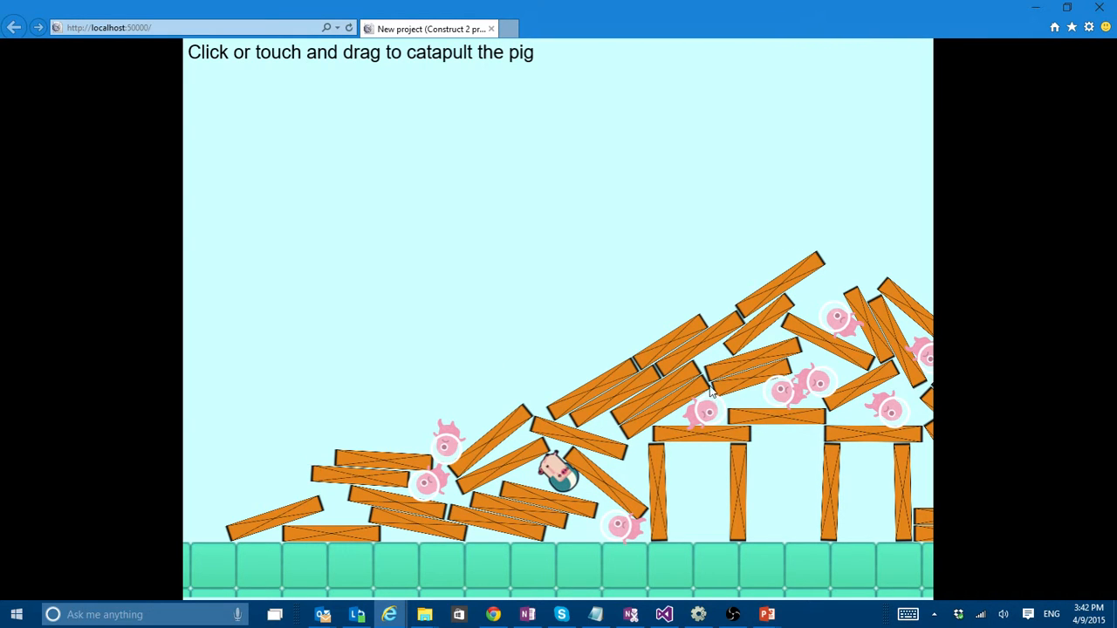
pyautogui.click(1098, 7)
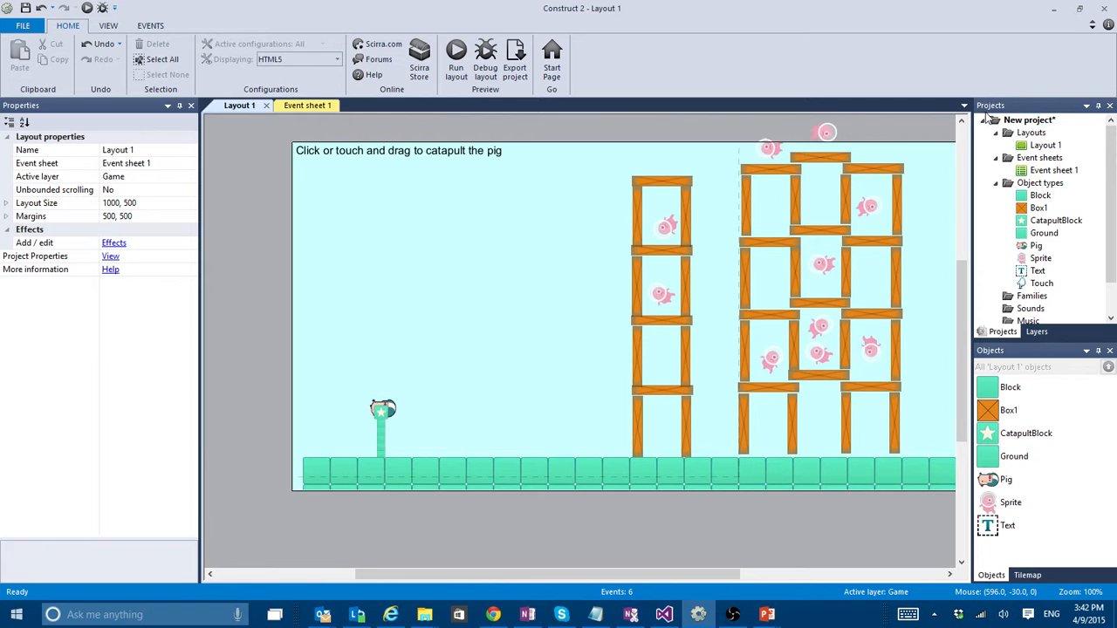
# - Close the catapult project and discard its unsaved changes
pyautogui.rightClick(1031, 125)
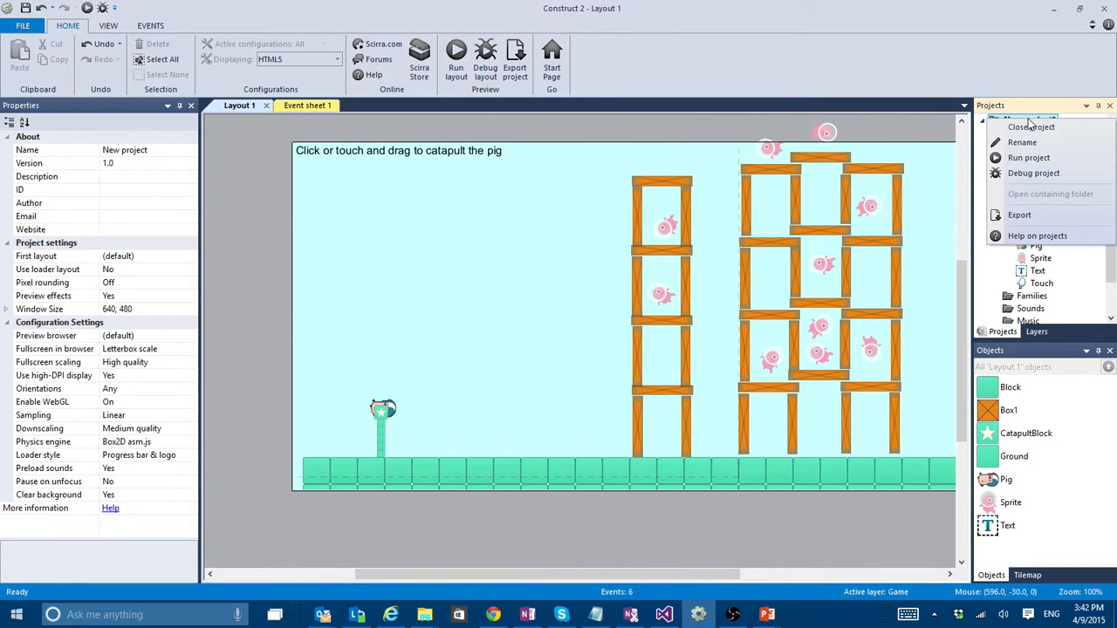
pyautogui.click(1030, 127)
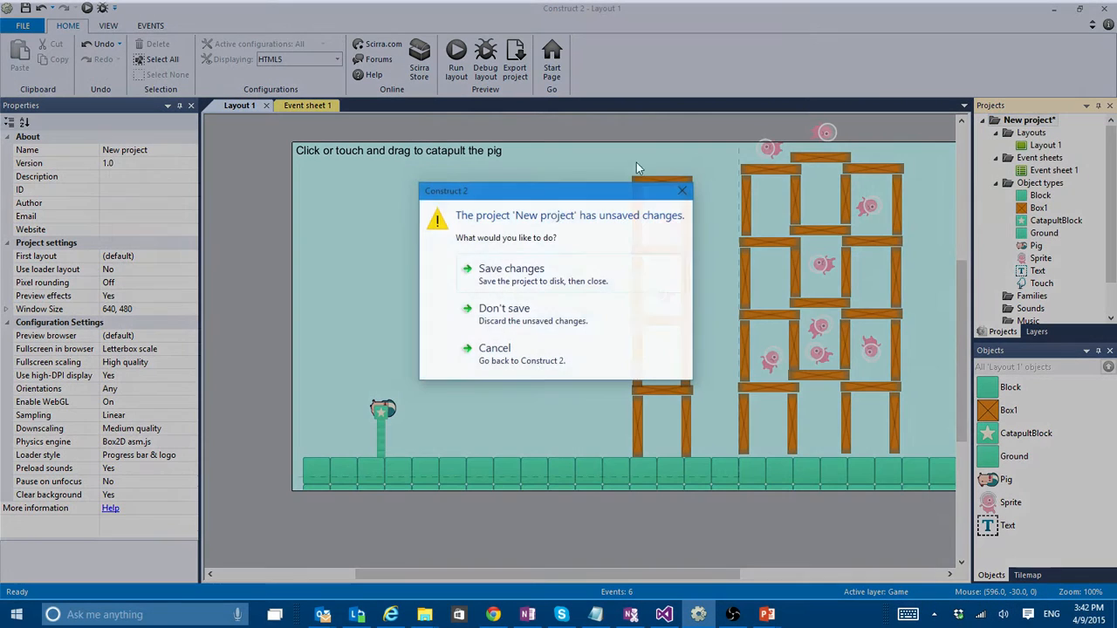
pyautogui.click(550, 321)
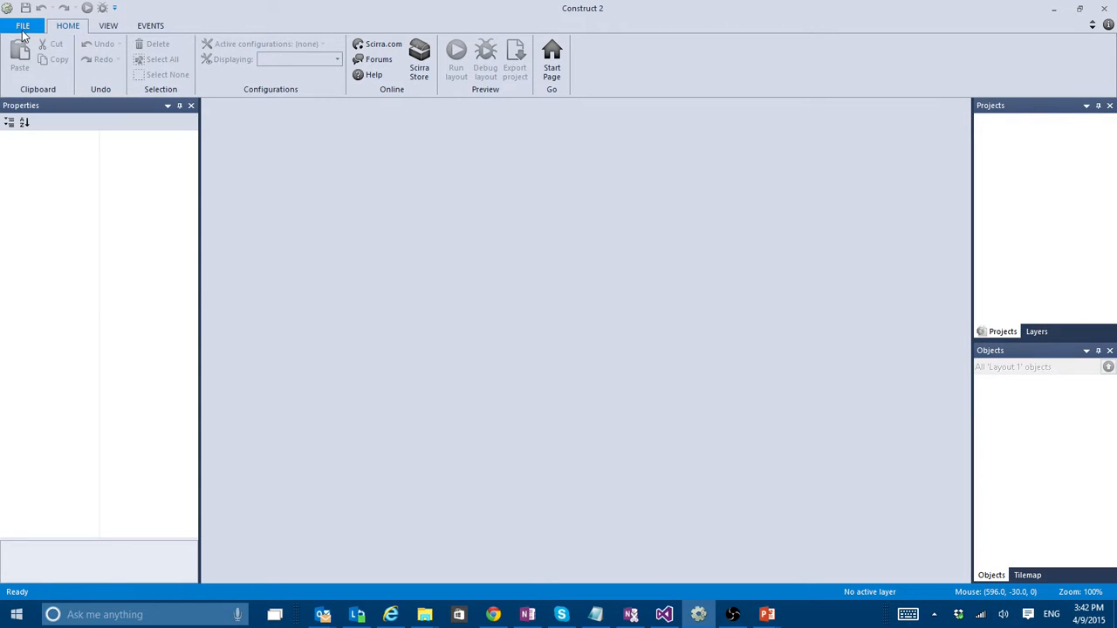
# - Create a new project from the New empty project template
pyautogui.click(22, 25)
pyautogui.click(57, 51)
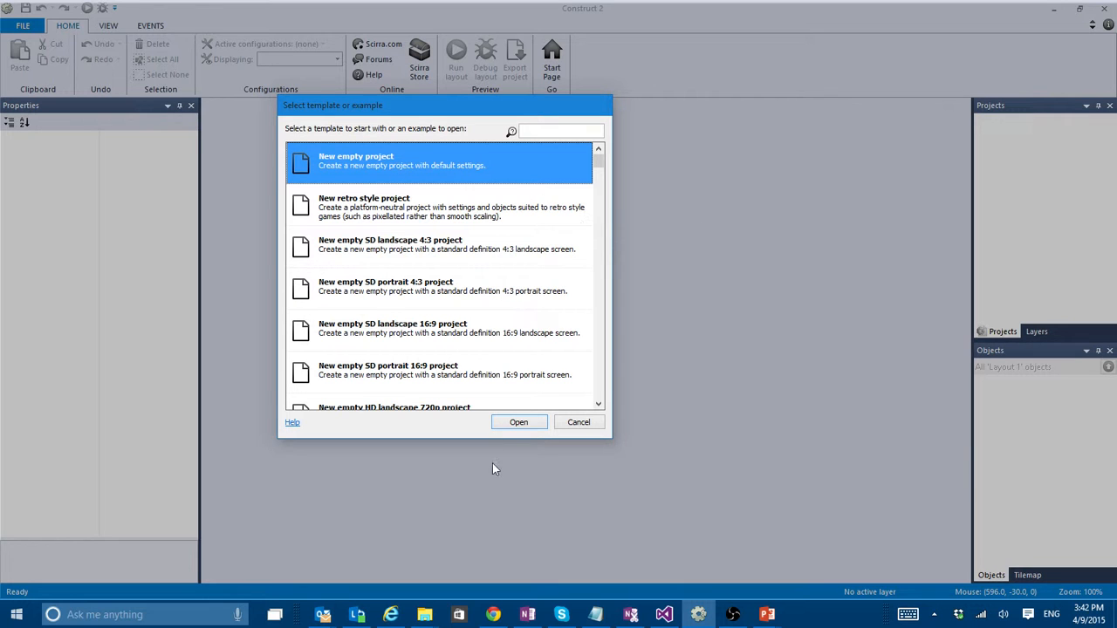
pyautogui.click(518, 421)
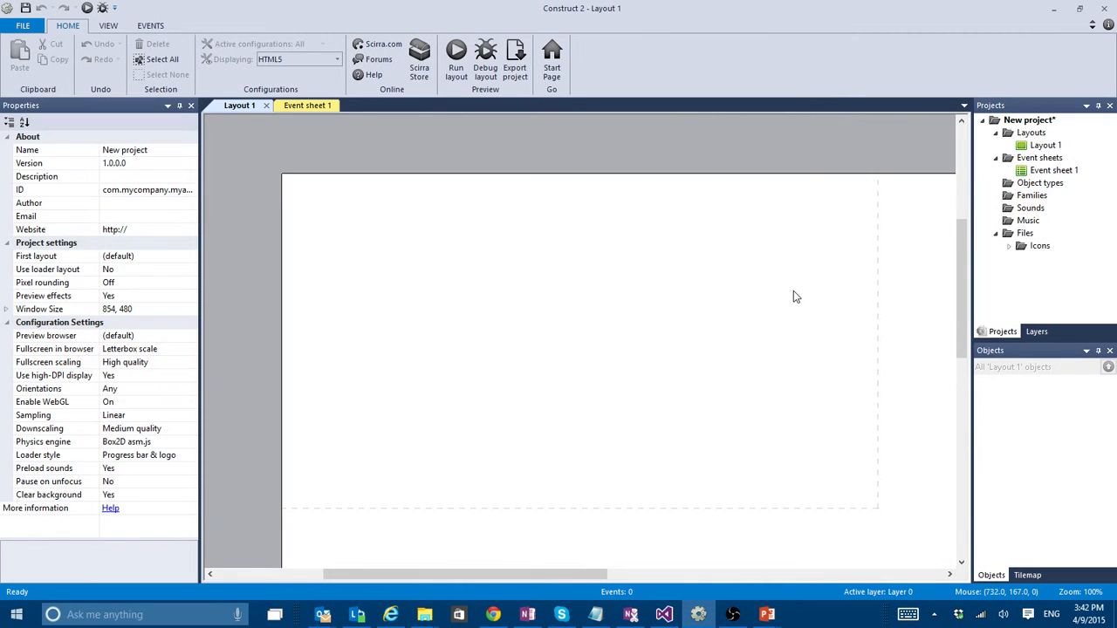
# - Examine the empty layout's full area and its dashed window outline, dismissing the e-mail notification
pyautogui.keyDown('ctrl'); pyautogui.scroll(-1, 755, 271); pyautogui.keyUp('ctrl')
pyautogui.scroll(-3, 817, 317)
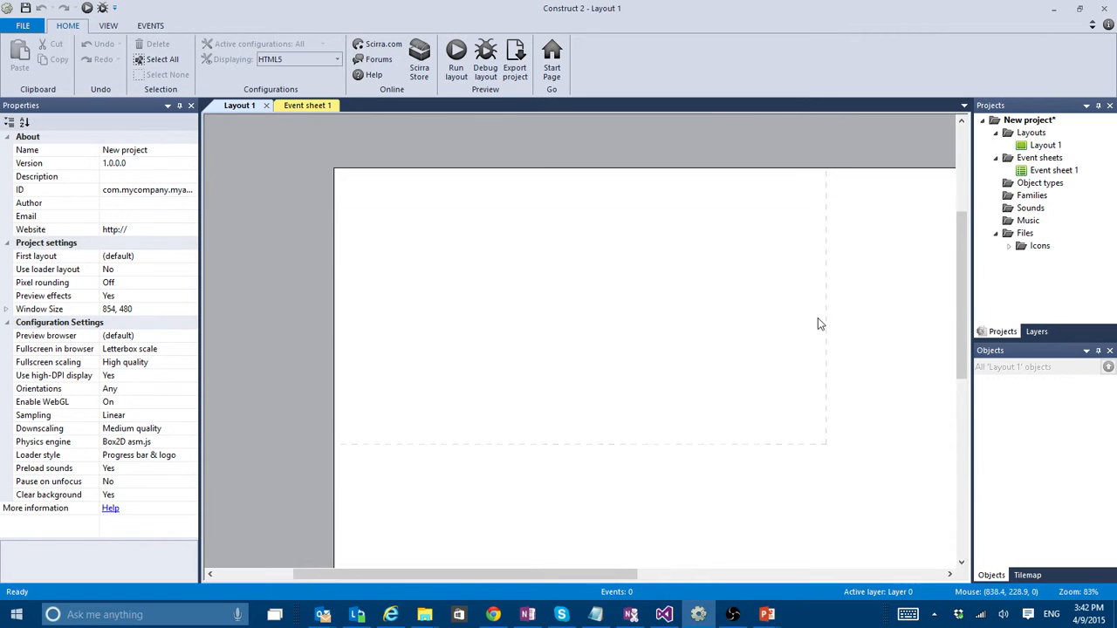
pyautogui.keyDown('ctrl'); pyautogui.scroll(-3, 814, 313); pyautogui.keyUp('ctrl')
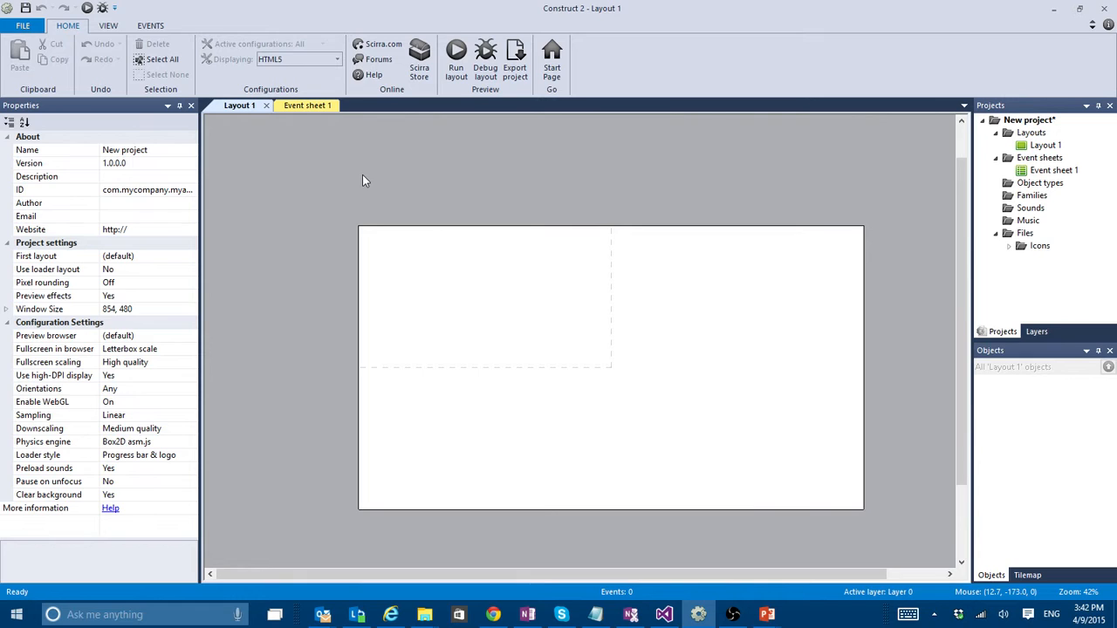
pyautogui.keyDown('ctrl'); pyautogui.scroll(2, 532, 254); pyautogui.keyUp('ctrl')
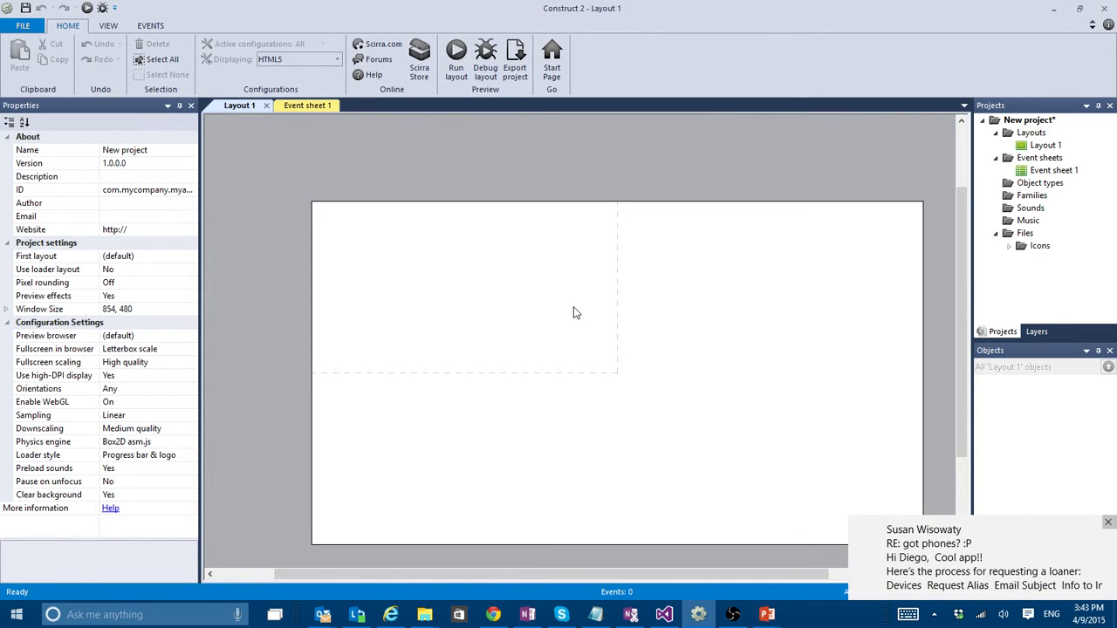
pyautogui.click(1107, 521)
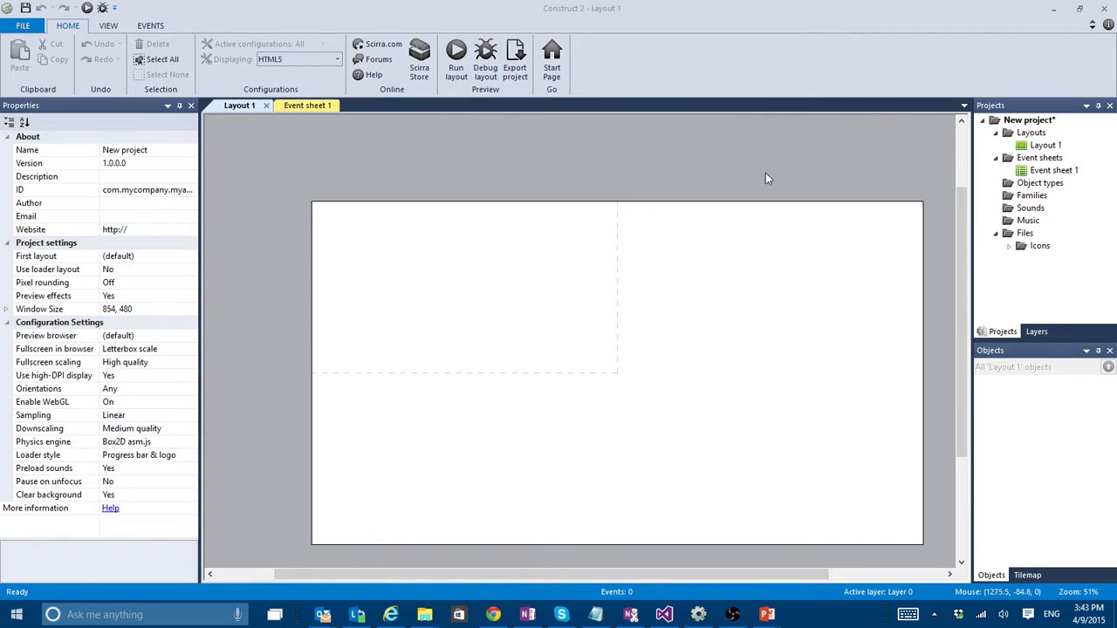
pyautogui.scroll(-2, 816, 227)
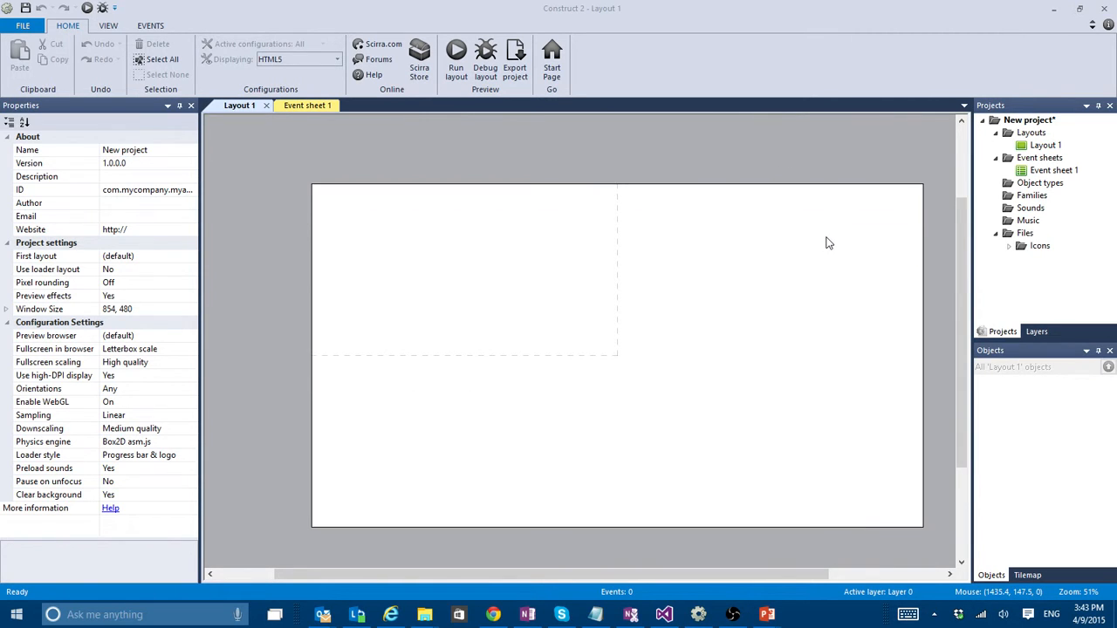
pyautogui.keyDown('ctrl'); pyautogui.scroll(1, 827, 242); pyautogui.keyUp('ctrl')
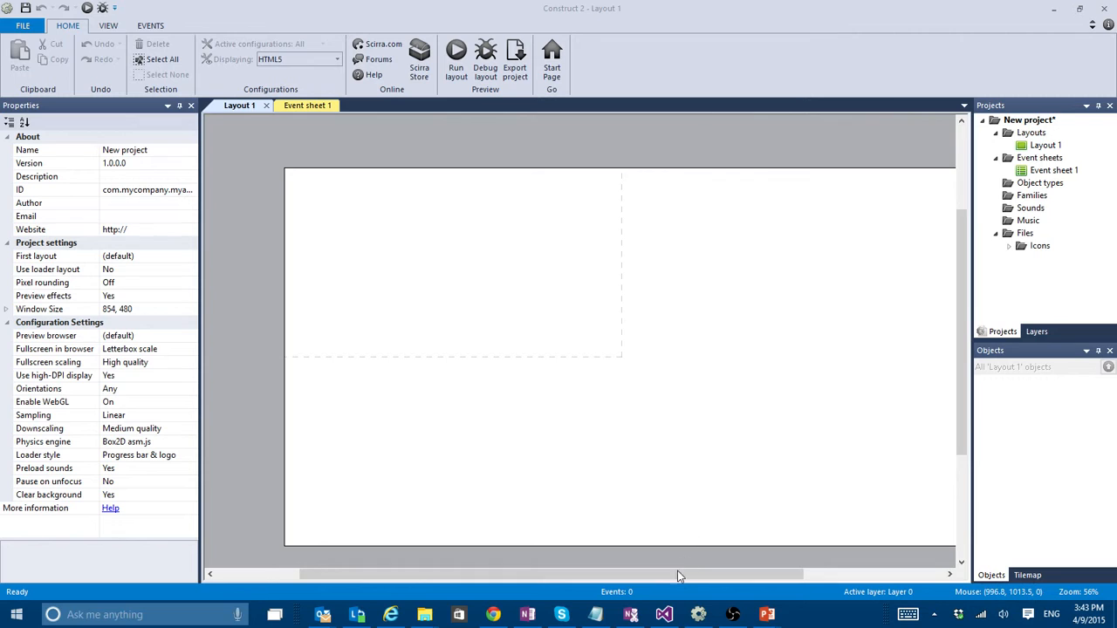
pyautogui.moveTo(677, 573); pyautogui.dragTo(708, 582)
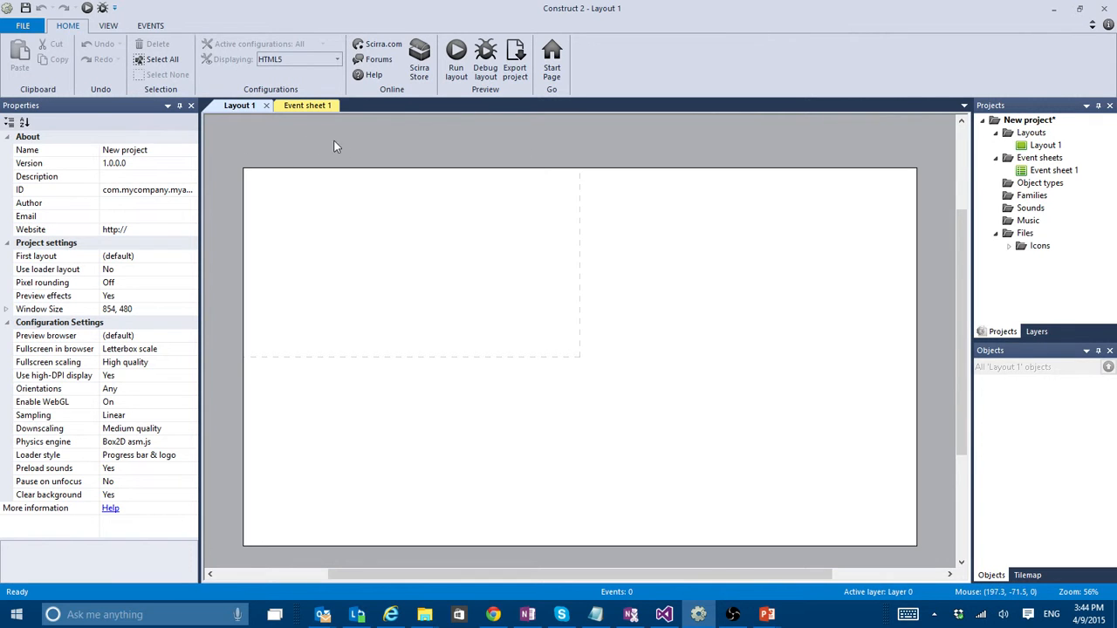
# - Insert a Sprite object into the empty layout and flood-fill its image with the current red
pyautogui.doubleClick(374, 144)
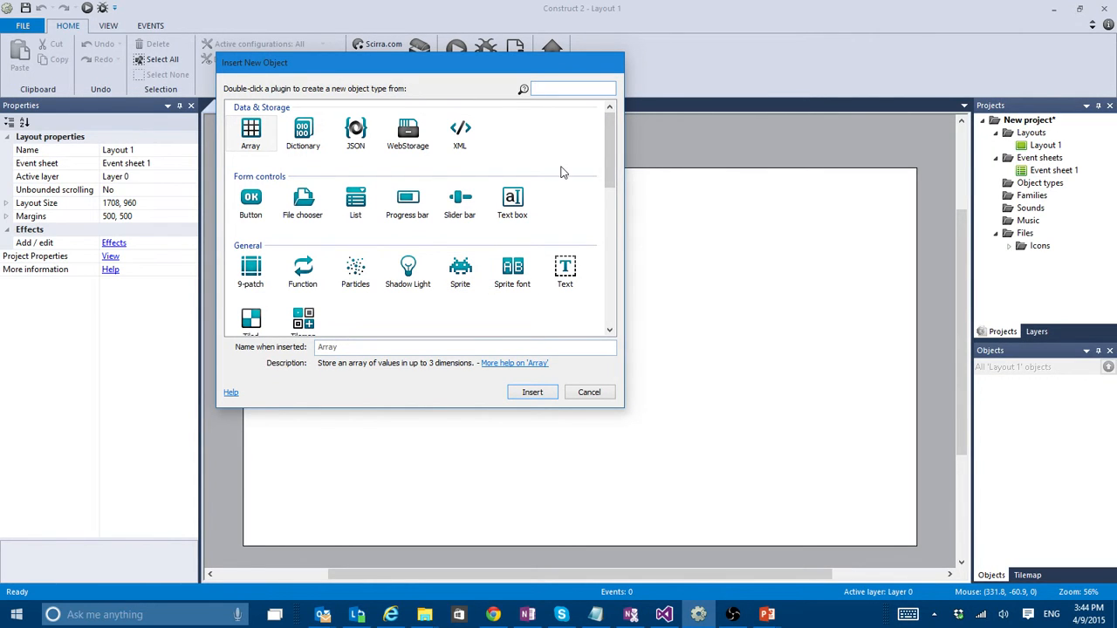
pyautogui.doubleClick(459, 269)
pyautogui.click(613, 178)
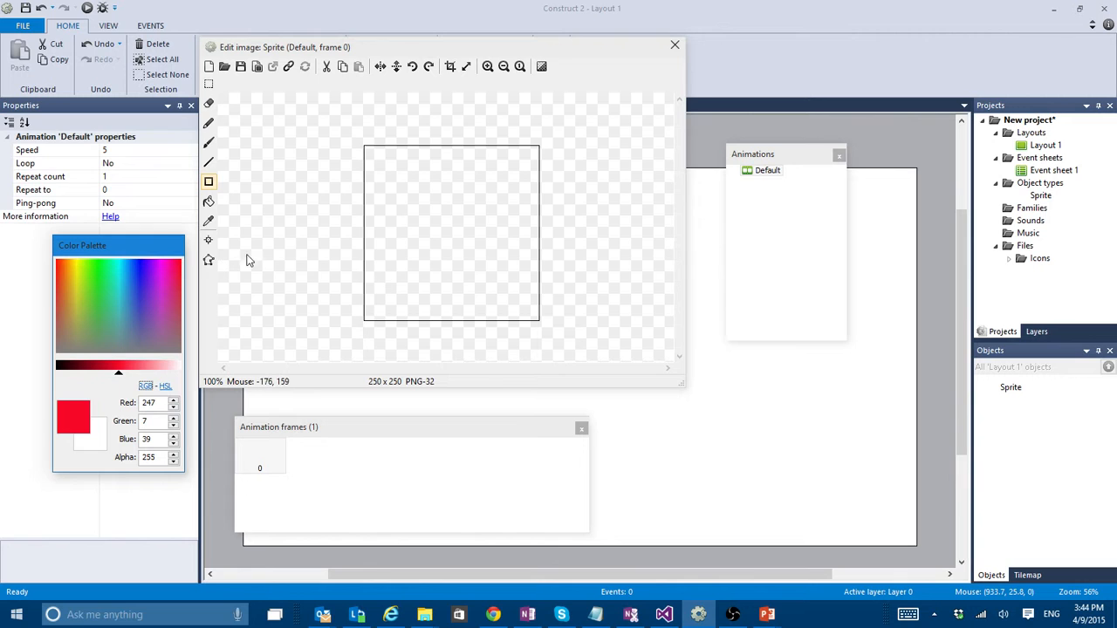
pyautogui.click(406, 207)
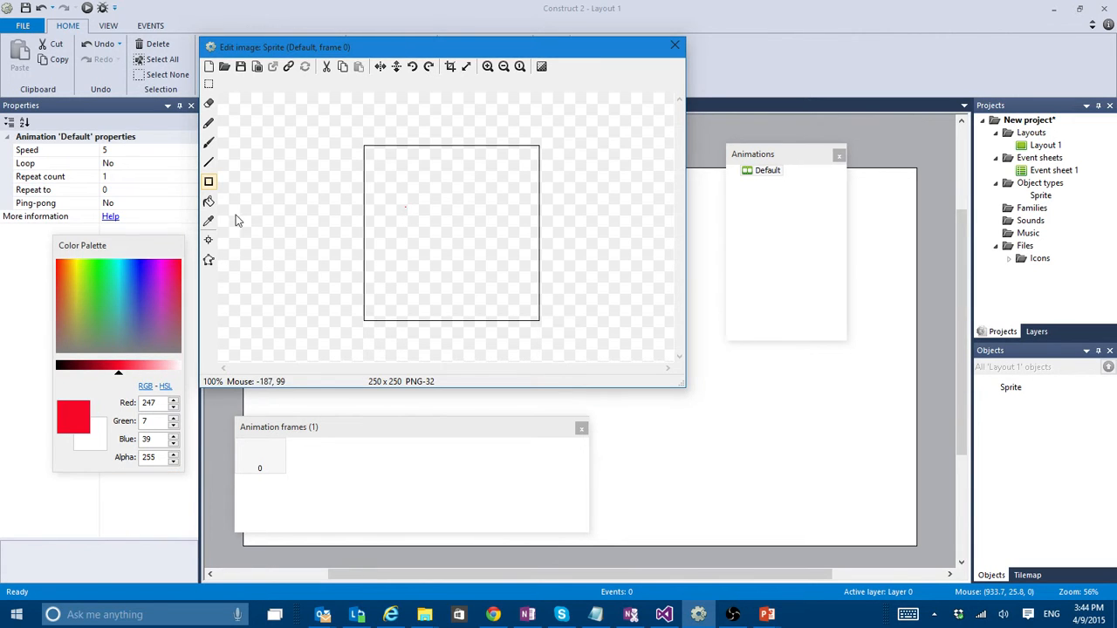
pyautogui.click(209, 201)
pyautogui.click(446, 196)
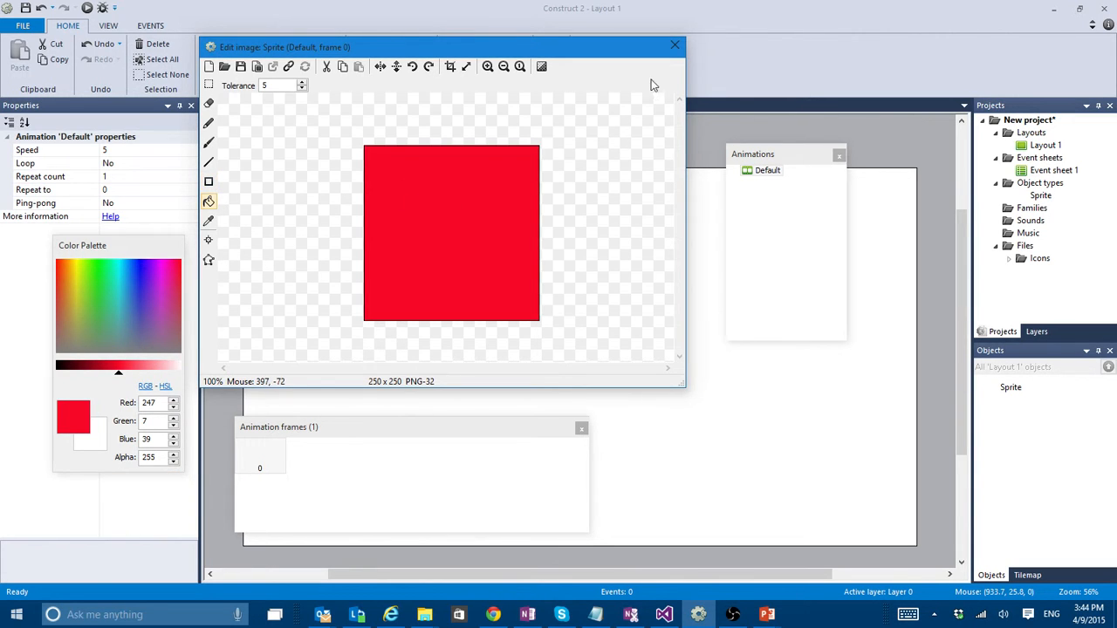
# - Reshape the red sprite into a 25 × 513 bar along the window outline's right edge and place a copy along the left edge
pyautogui.click(675, 45)
pyautogui.moveTo(627, 186); pyautogui.dragTo(642, 253)
pyautogui.keyDown('ctrl'); pyautogui.scroll(3, 610, 262); pyautogui.keyUp('ctrl')
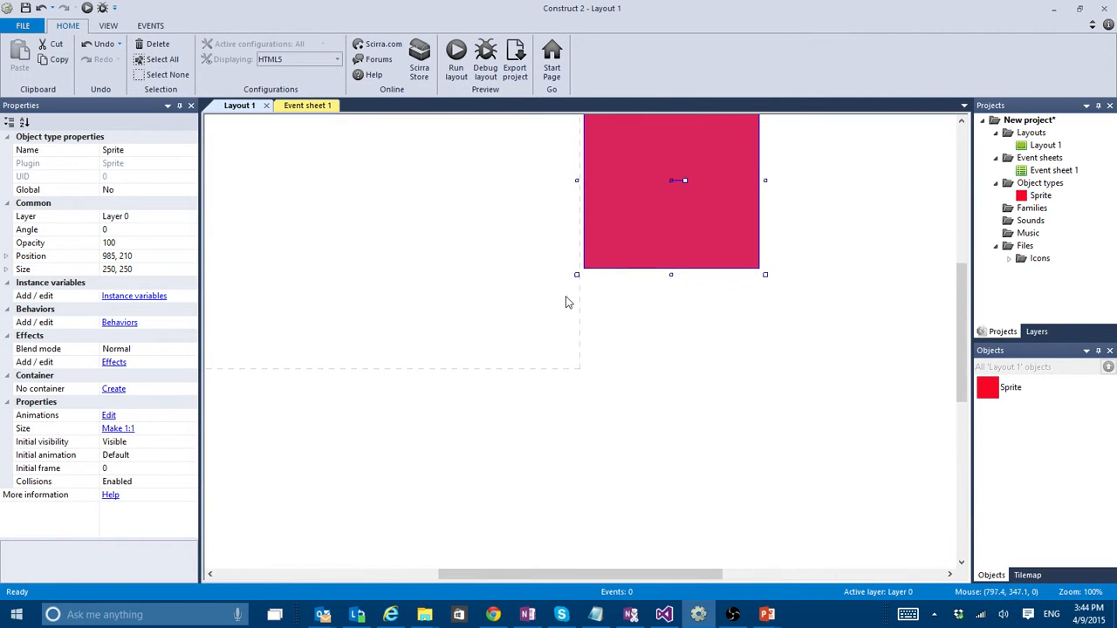
pyautogui.moveTo(574, 575); pyautogui.dragTo(508, 575)
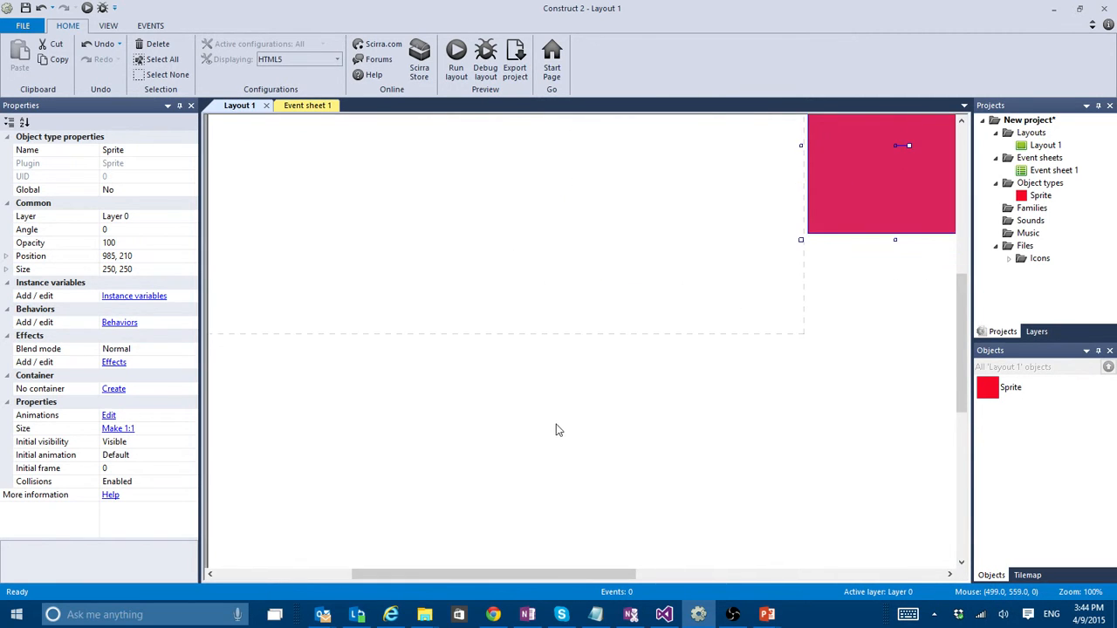
pyautogui.keyDown('ctrl'); pyautogui.scroll(-1, 558, 430); pyautogui.keyUp('ctrl')
pyautogui.scroll(1, 577, 396)
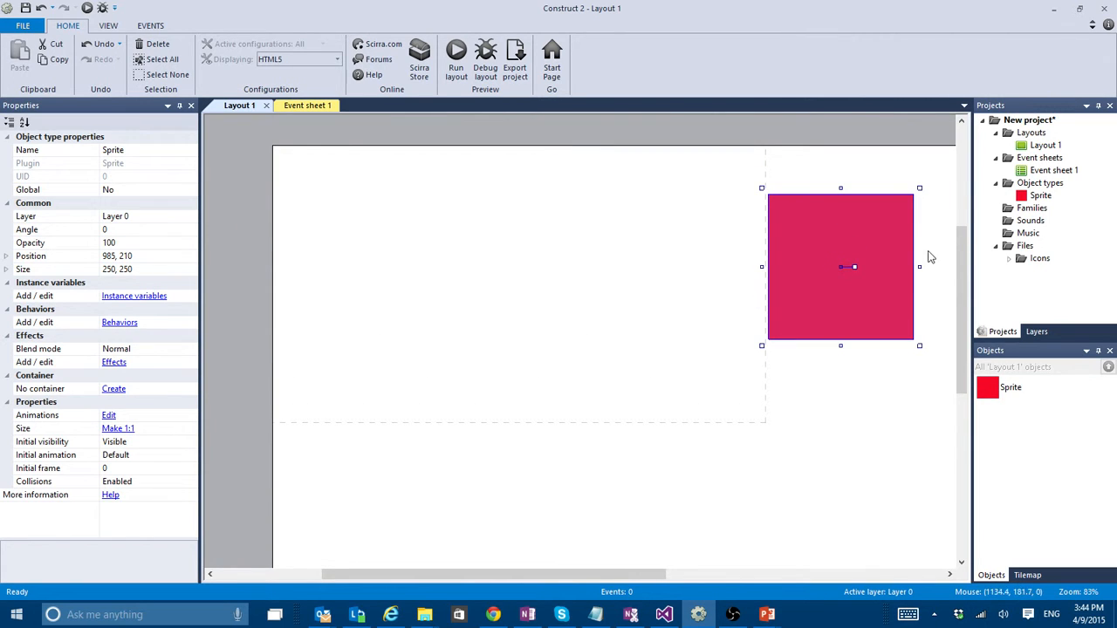
pyautogui.moveTo(920, 266); pyautogui.dragTo(777, 208)
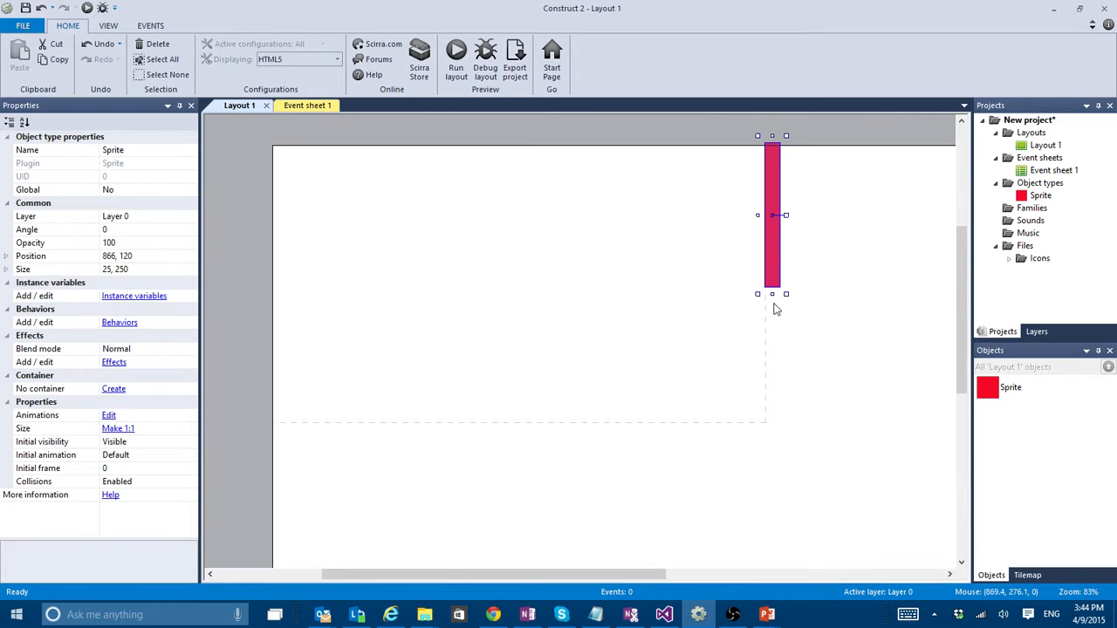
pyautogui.moveTo(771, 294); pyautogui.dragTo(771, 445)
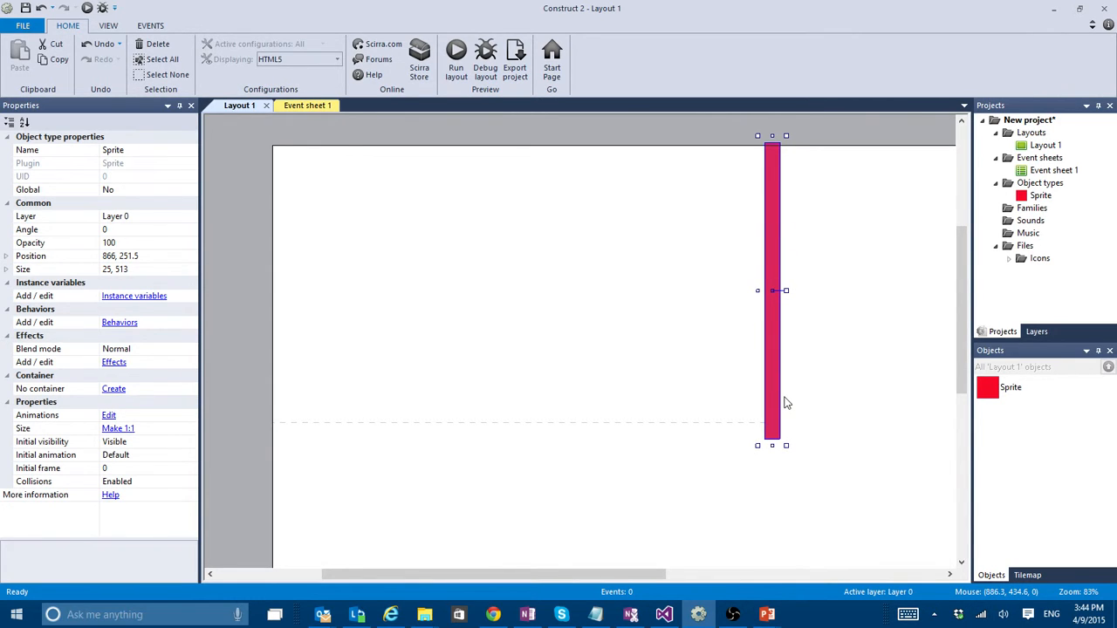
pyautogui.keyDown('ctrl'); pyautogui.moveTo(779, 398); pyautogui.dragTo(267, 394); pyautogui.keyUp('ctrl')
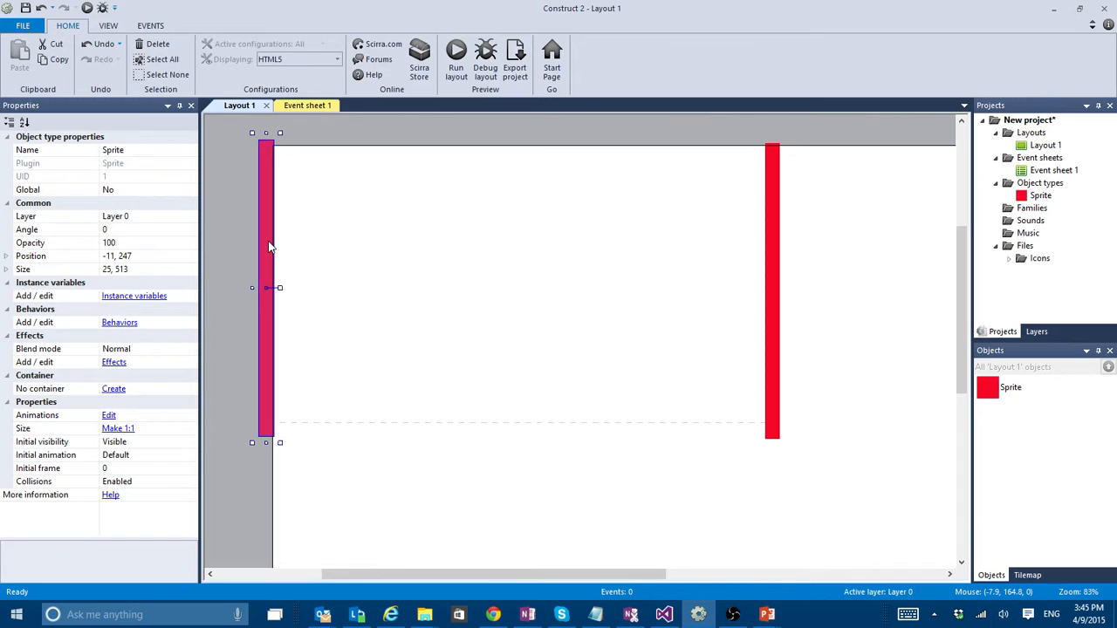
# - Copy the bar, rotate it to 90 degrees, lengthen it to 865 along the window's top edge, and place a duplicate along the bottom edge
pyautogui.keyDown('ctrl'); pyautogui.moveTo(270, 247); pyautogui.dragTo(489, 273); pyautogui.keyUp('ctrl')
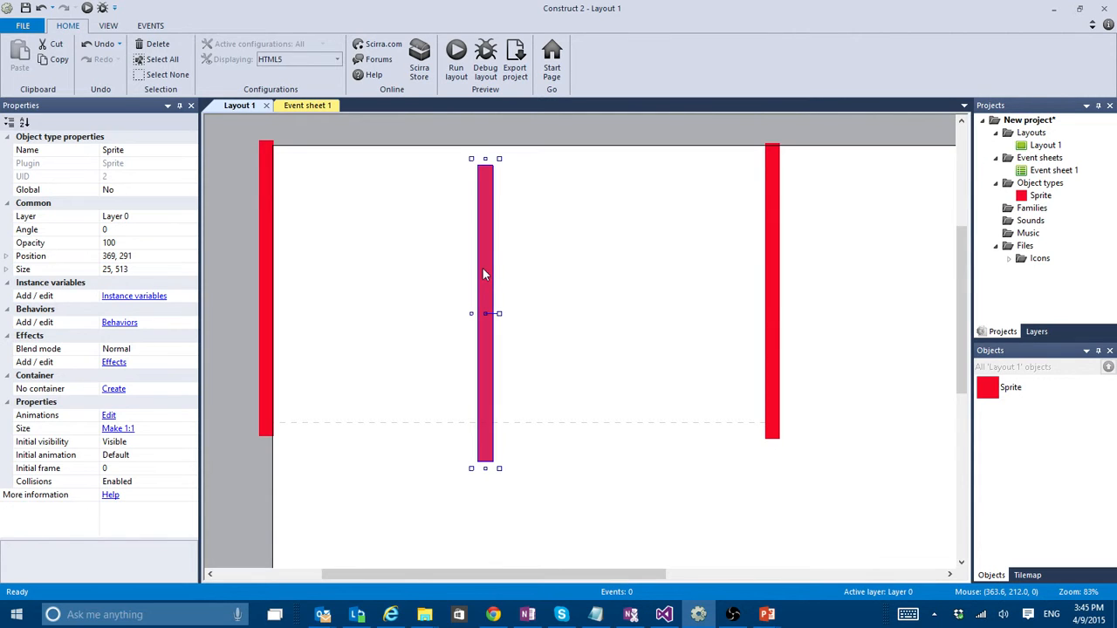
pyautogui.click(135, 229)
pyautogui.write('90')
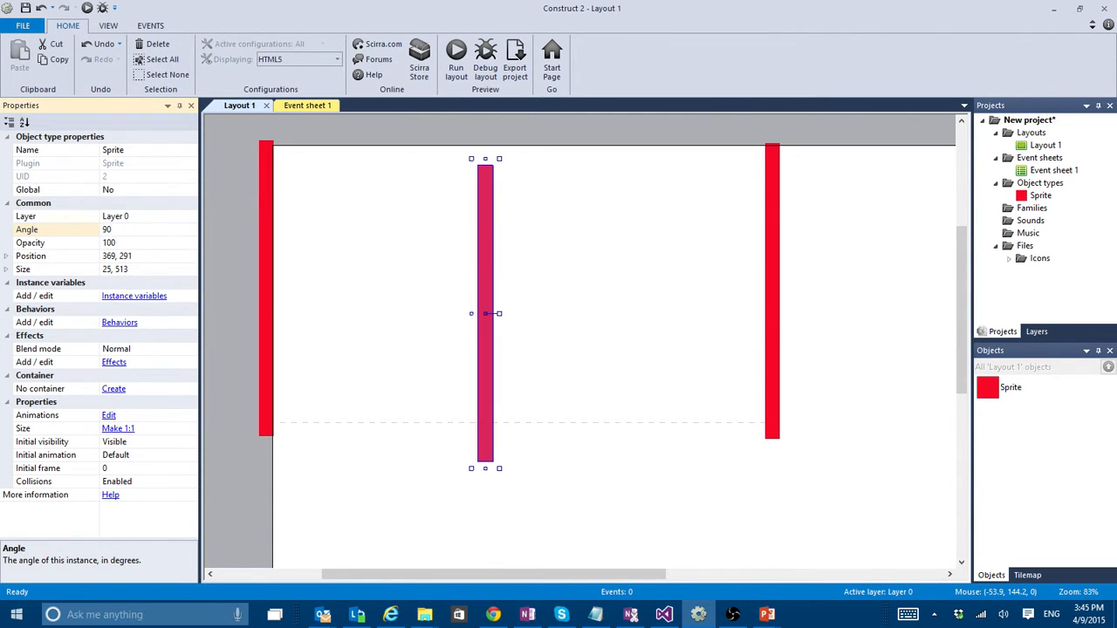
pyautogui.press('Return')
pyautogui.moveTo(570, 315); pyautogui.dragTo(503, 145)
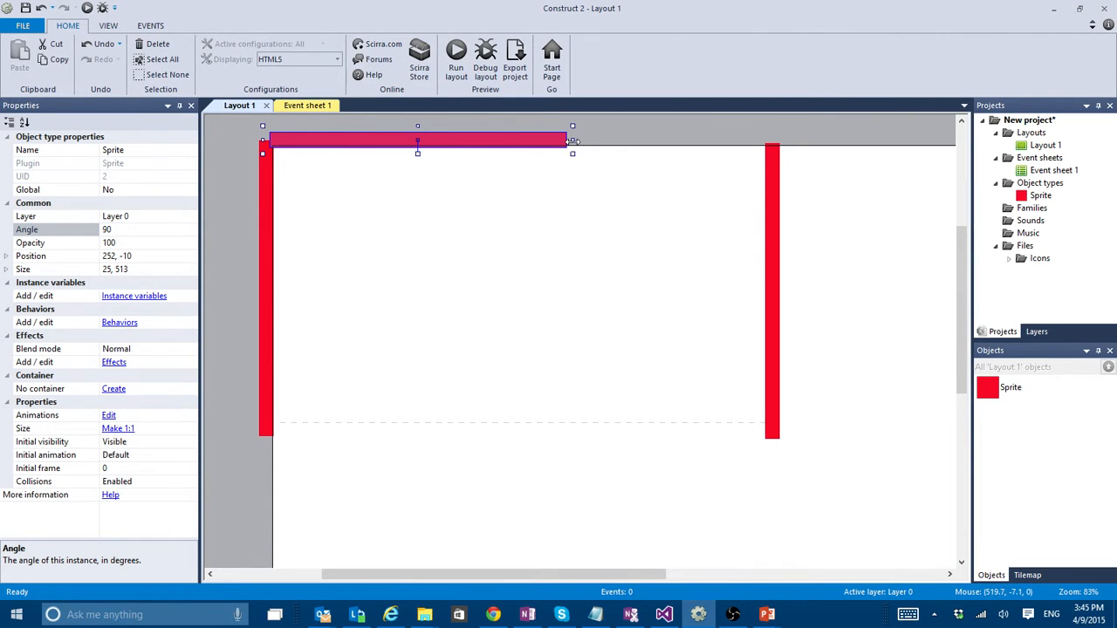
pyautogui.moveTo(572, 141); pyautogui.dragTo(776, 140)
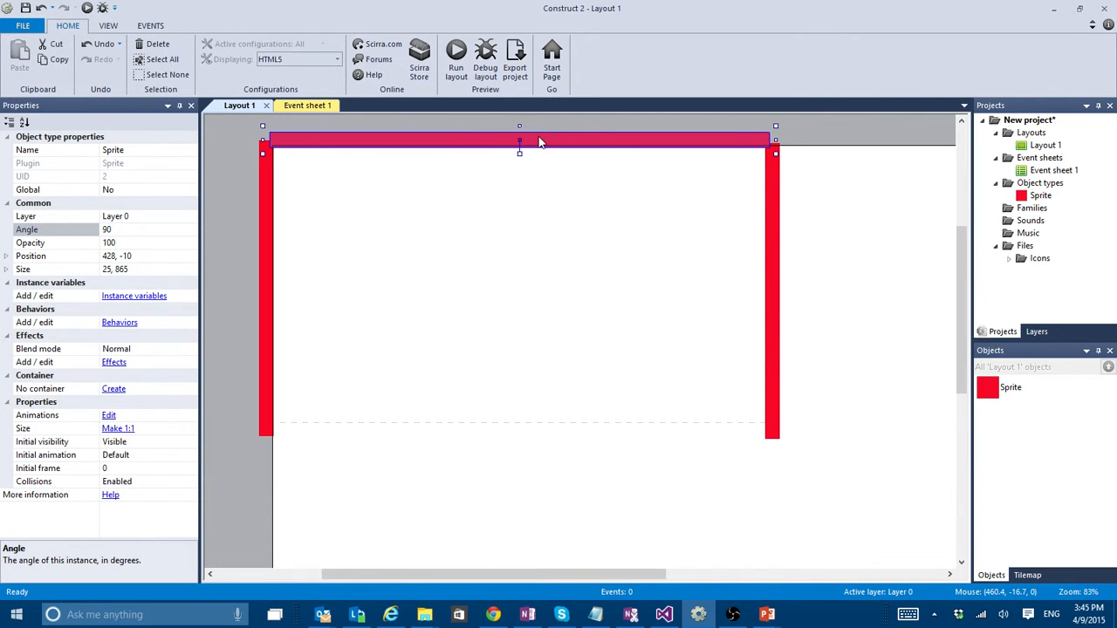
pyautogui.keyDown('ctrl'); pyautogui.moveTo(540, 142); pyautogui.dragTo(540, 435); pyautogui.keyUp('ctrl')
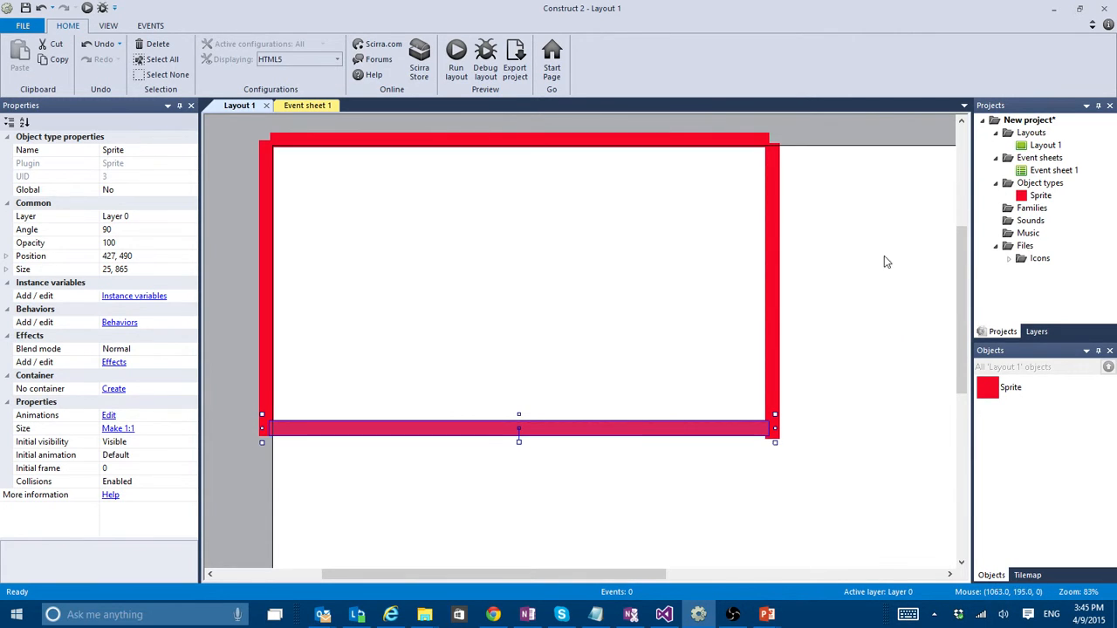
# - Shift the top bar slightly down and the side bars inward, to about 8, 244 and 849, 246, closing the frame's corners
pyautogui.click(671, 146)
pyautogui.moveTo(673, 153); pyautogui.dragTo(673, 161)
pyautogui.click(771, 224)
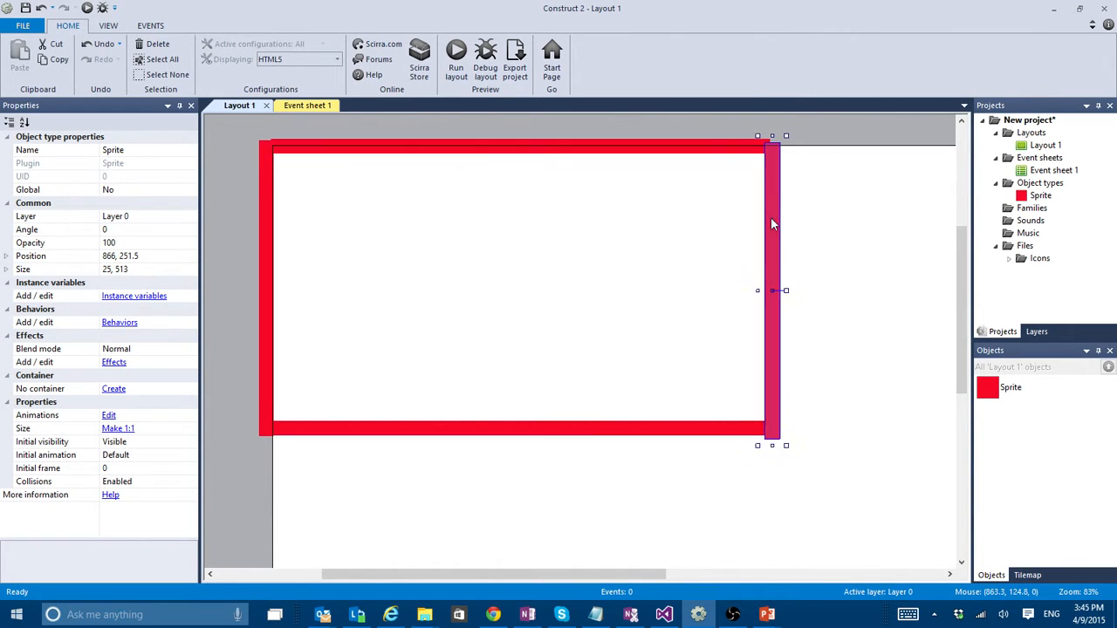
pyautogui.moveTo(771, 224); pyautogui.dragTo(764, 227)
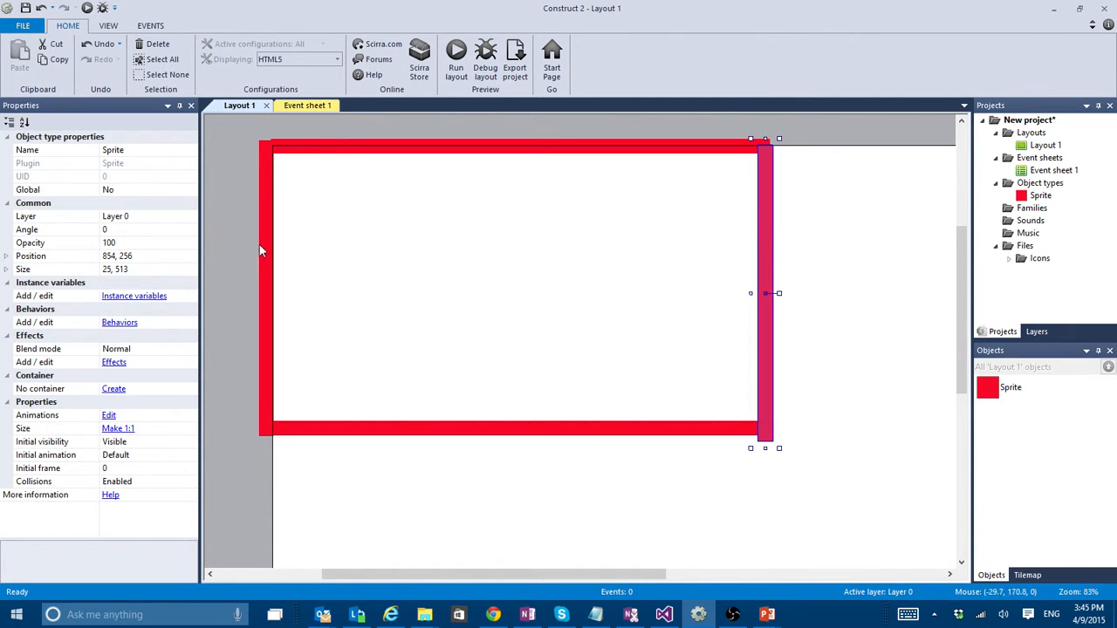
pyautogui.moveTo(260, 248); pyautogui.dragTo(273, 242)
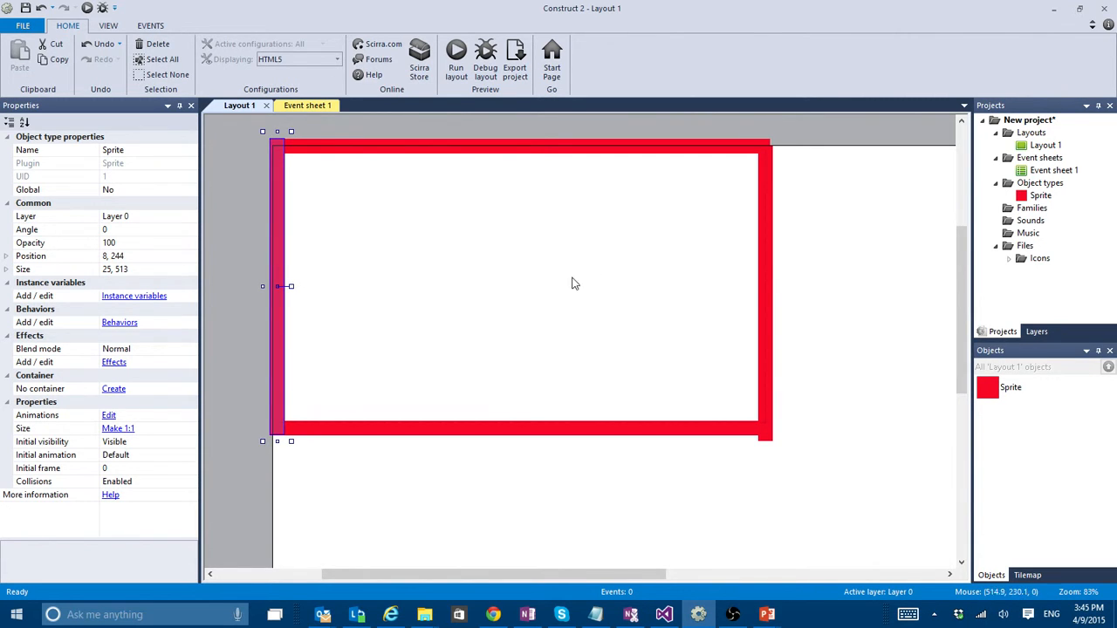
pyautogui.moveTo(767, 250); pyautogui.dragTo(767, 242)
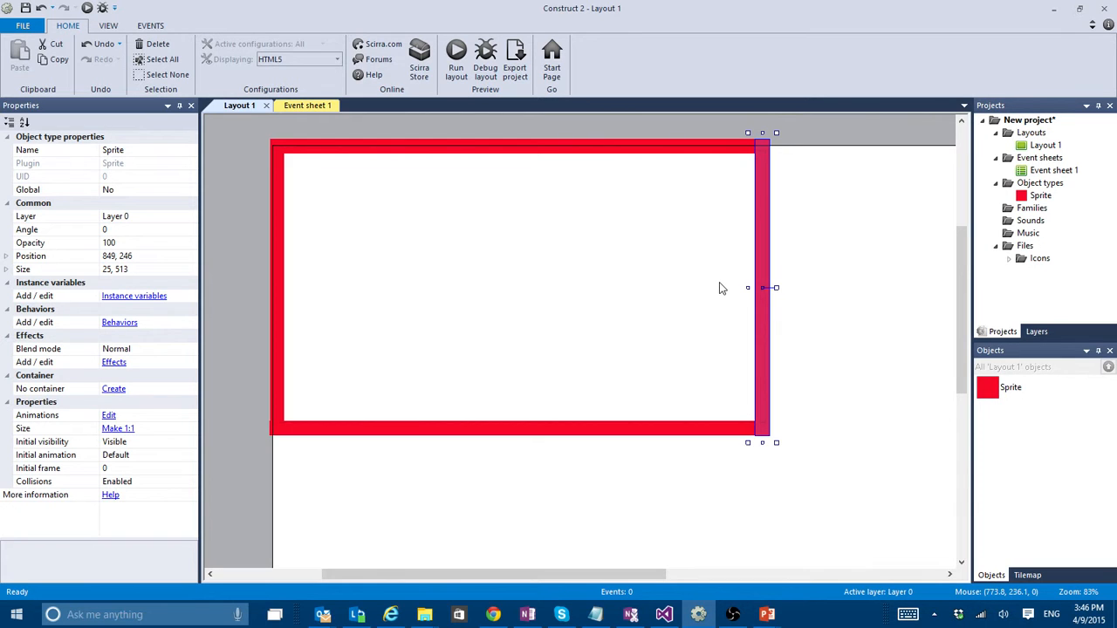
# - Rename the red sprite object type as wall
pyautogui.keyDown('ctrl'); pyautogui.scroll(2, 830, 289); pyautogui.keyUp('ctrl')
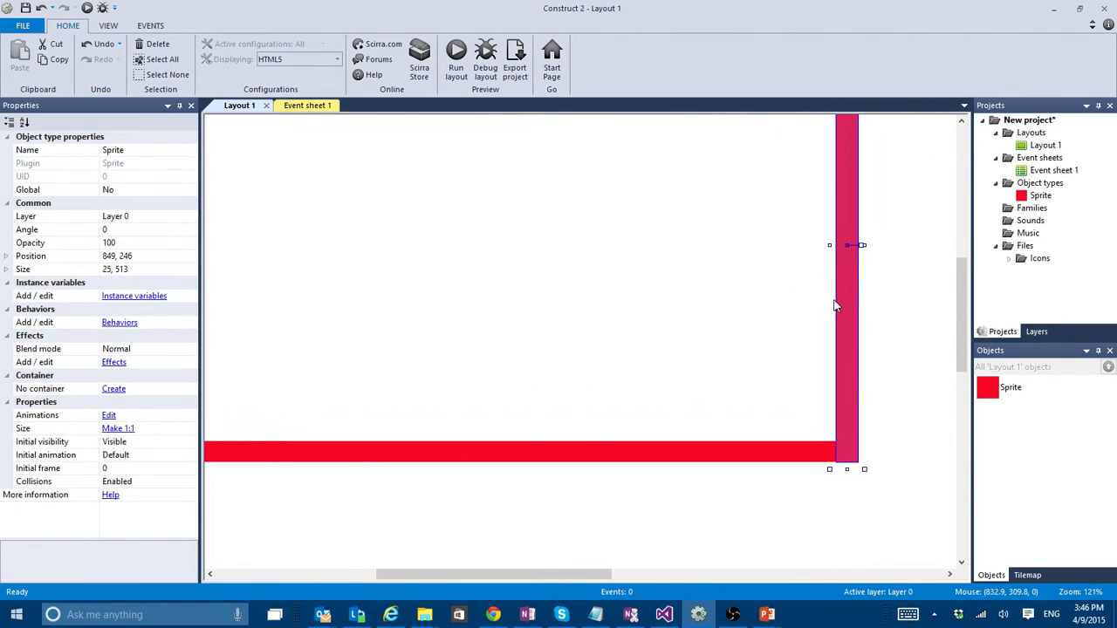
pyautogui.moveTo(623, 573); pyautogui.dragTo(599, 569)
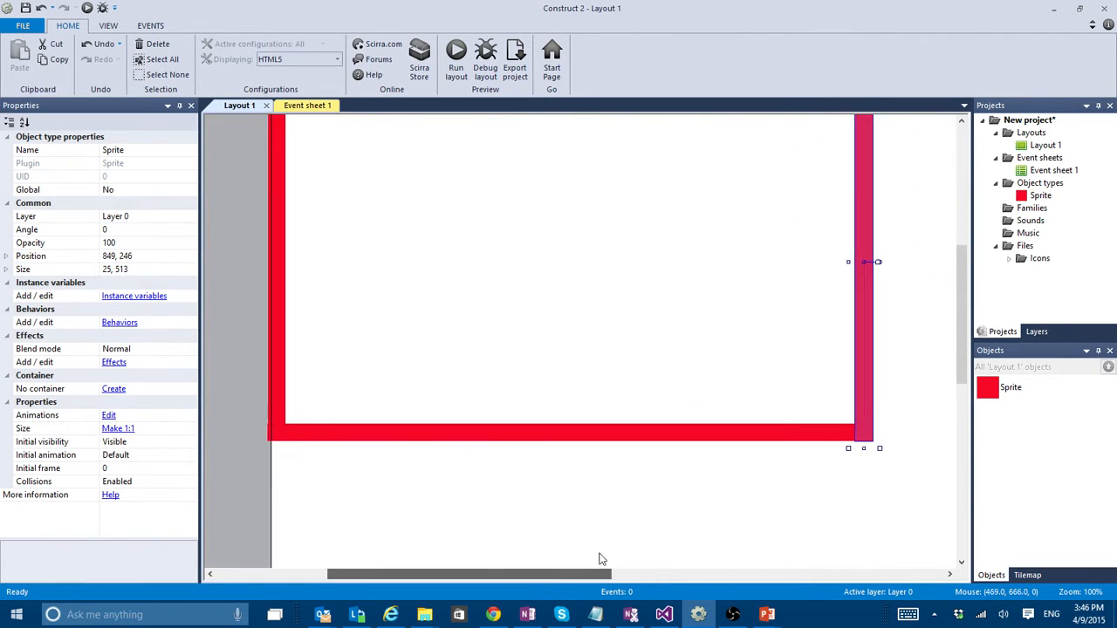
pyautogui.scroll(1, 612, 496)
pyautogui.scroll(1, 611, 496)
pyautogui.keyDown('ctrl'); pyautogui.scroll(1, 610, 493); pyautogui.keyUp('ctrl')
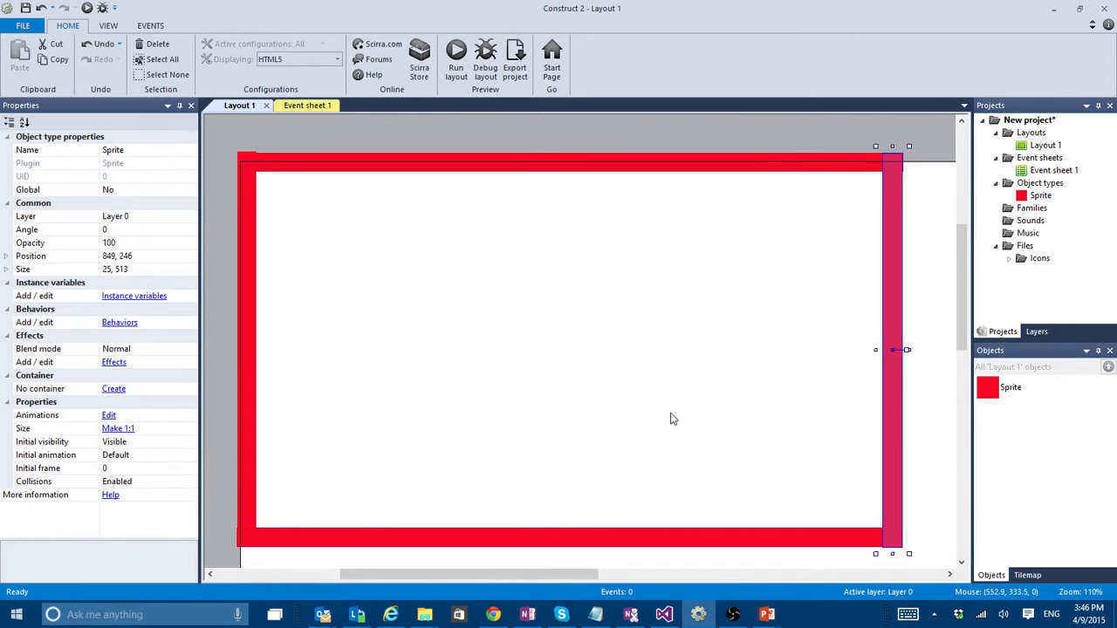
pyautogui.click(999, 387)
pyautogui.click(170, 149)
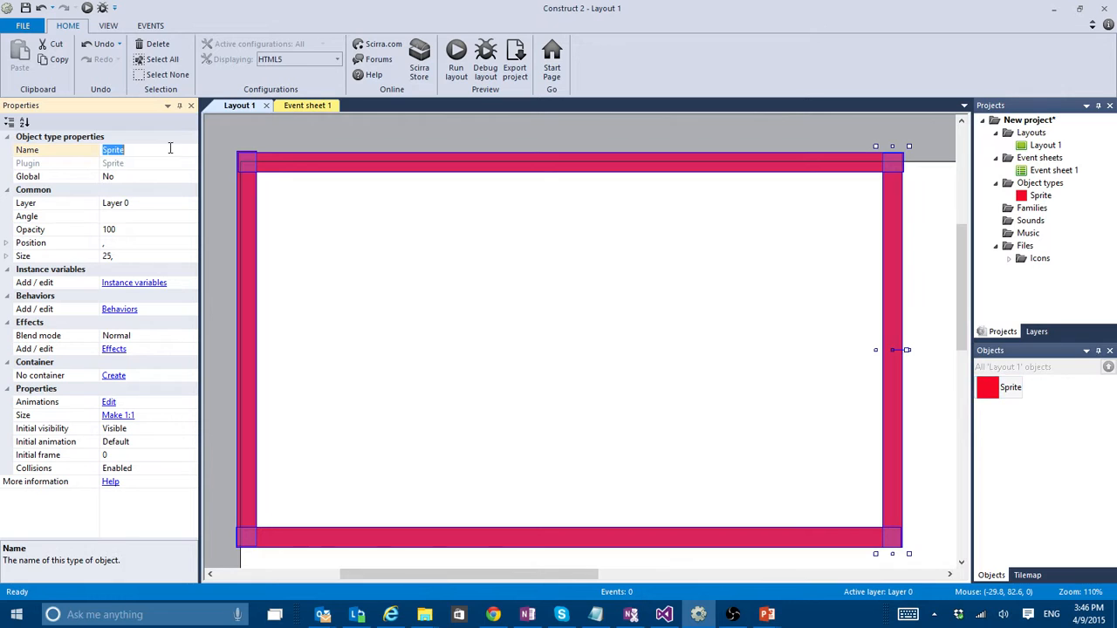
pyautogui.write('wall')
pyautogui.press('Return')
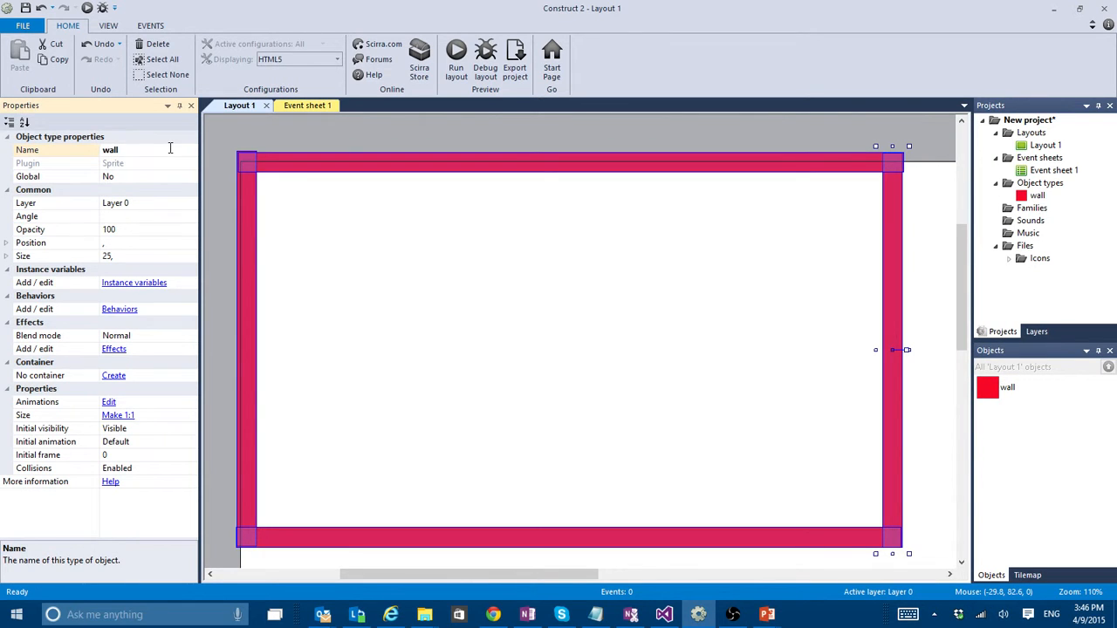
# - Add the Solid behavior to the wall object
pyautogui.click(120, 310)
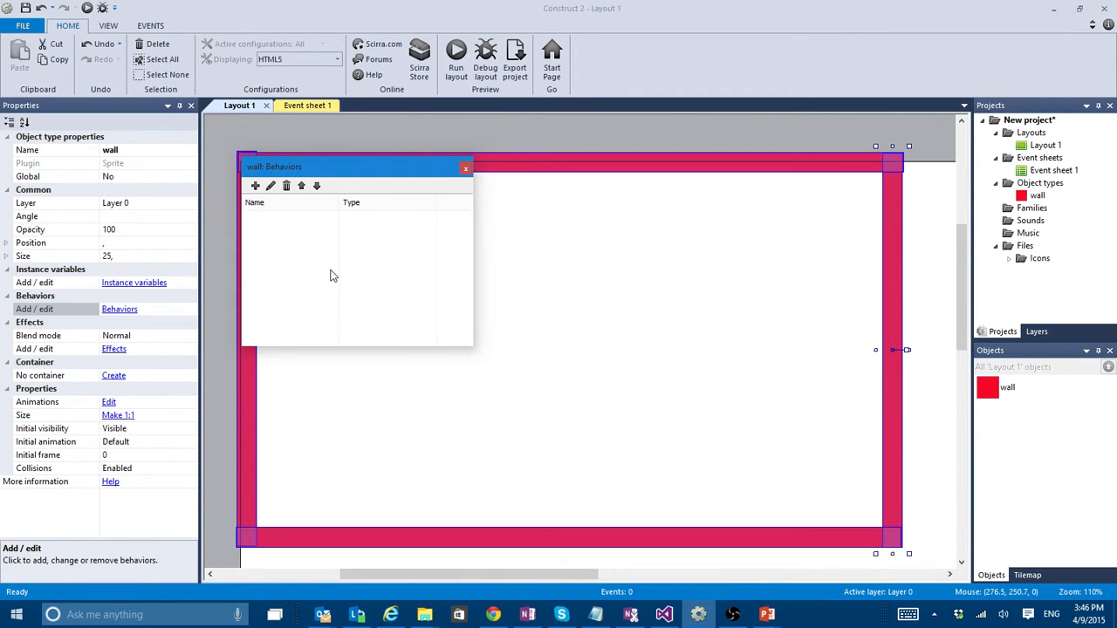
pyautogui.click(254, 185)
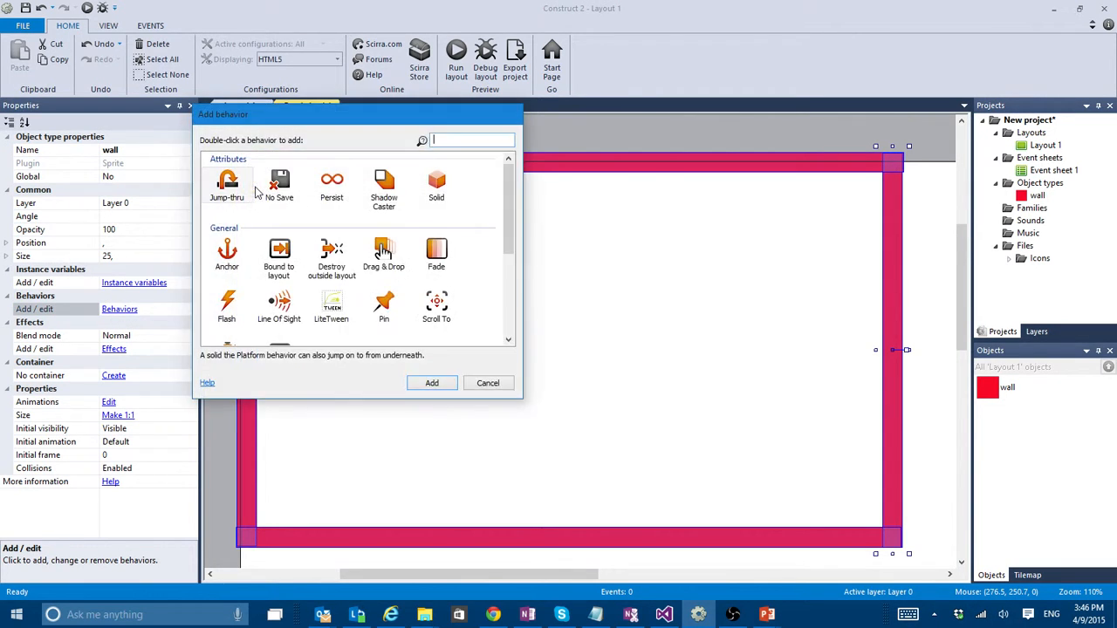
pyautogui.doubleClick(441, 188)
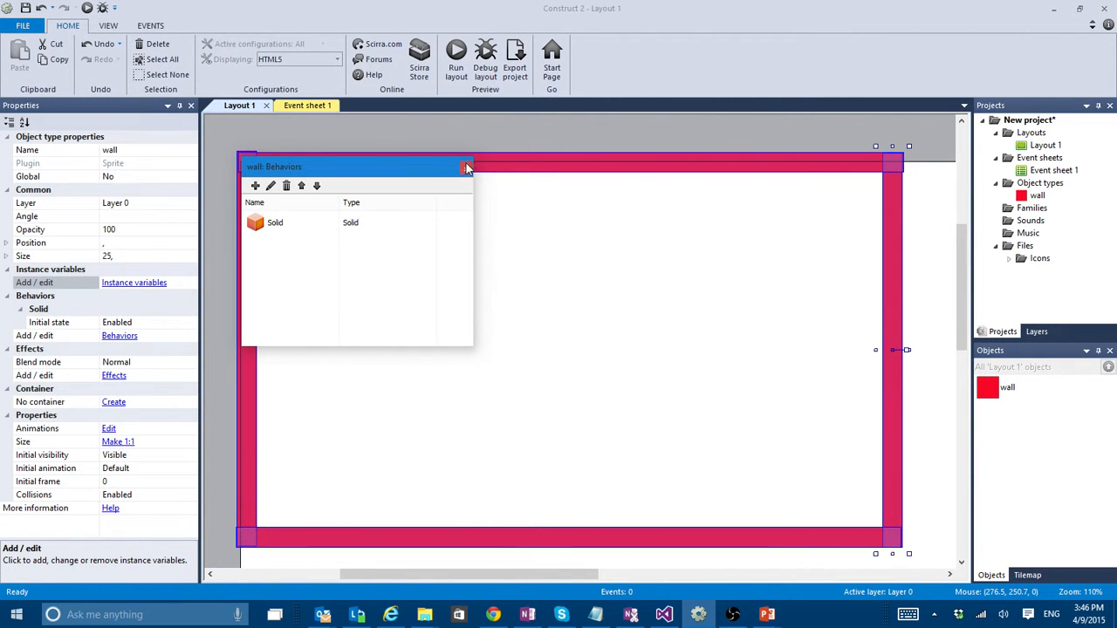
# - Examine the other available behaviors, including Platform, without adding any, and close the wall's behavior list
pyautogui.click(255, 185)
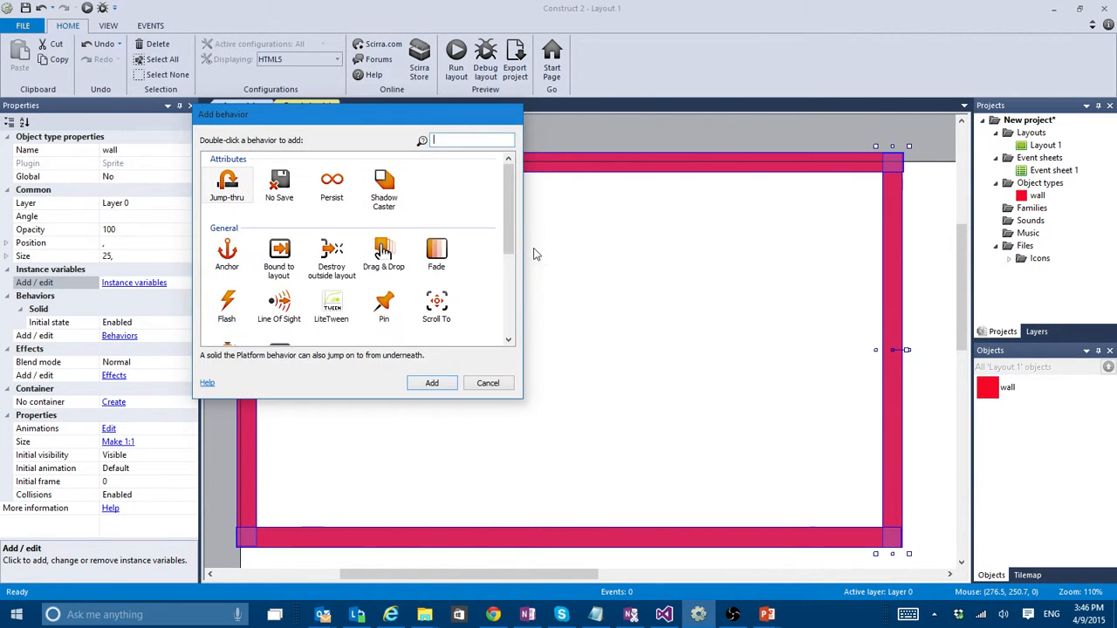
pyautogui.scroll(-5, 507, 206)
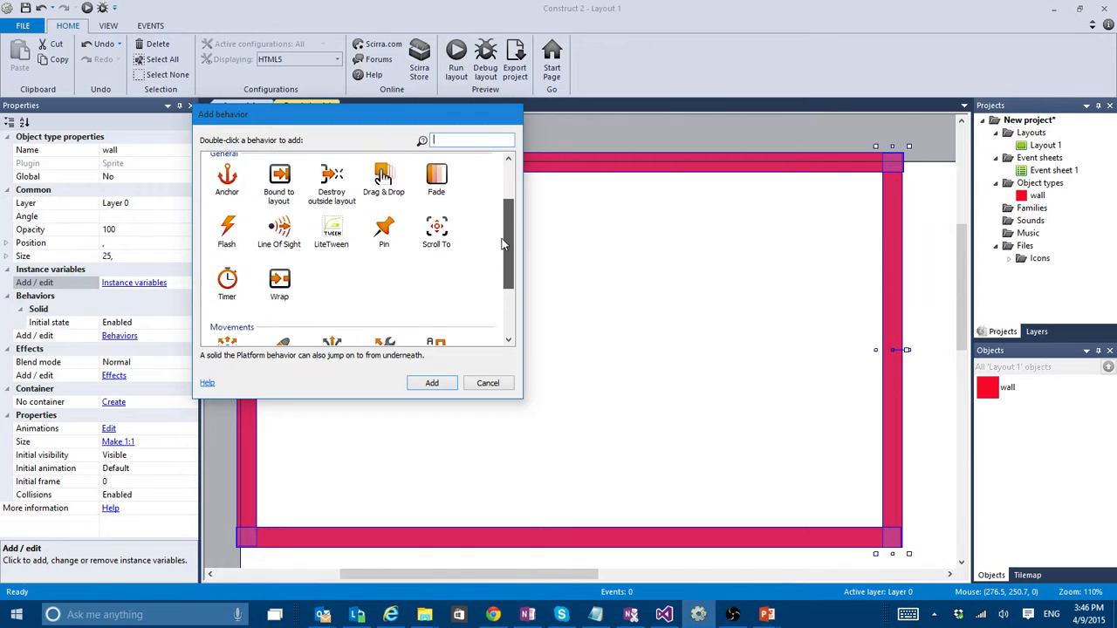
pyautogui.click(279, 307)
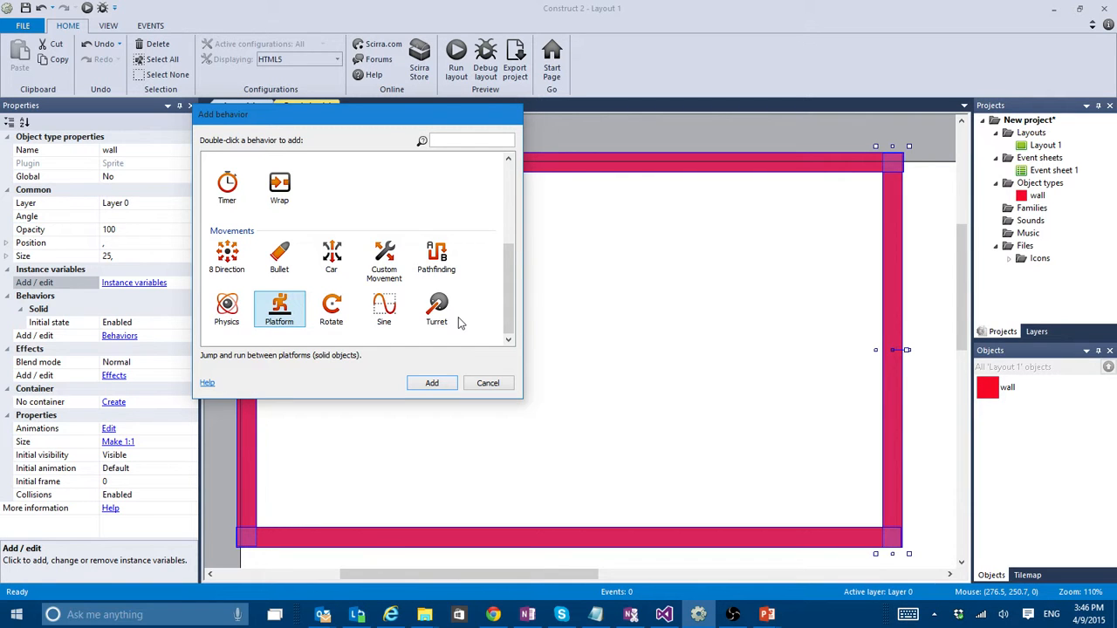
pyautogui.scroll(3, 460, 324)
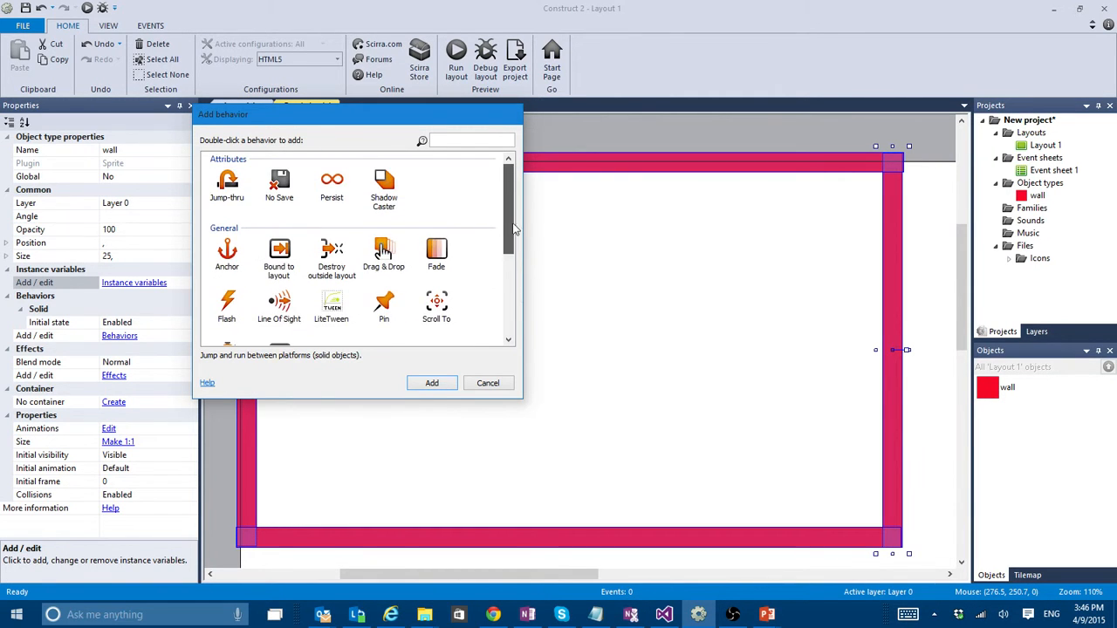
pyautogui.click(487, 384)
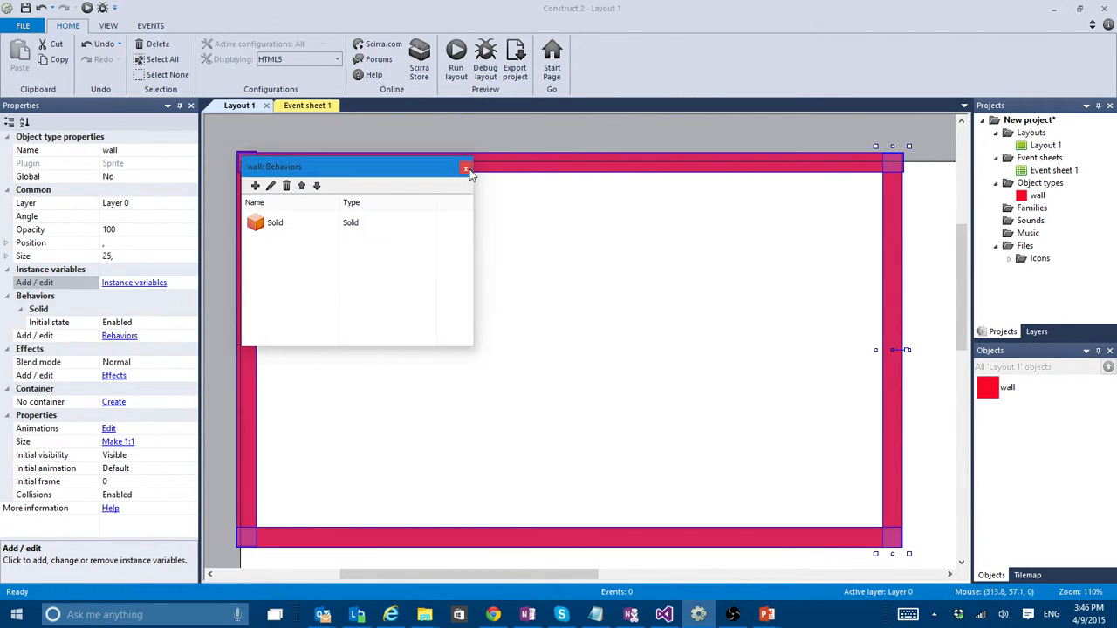
pyautogui.click(468, 169)
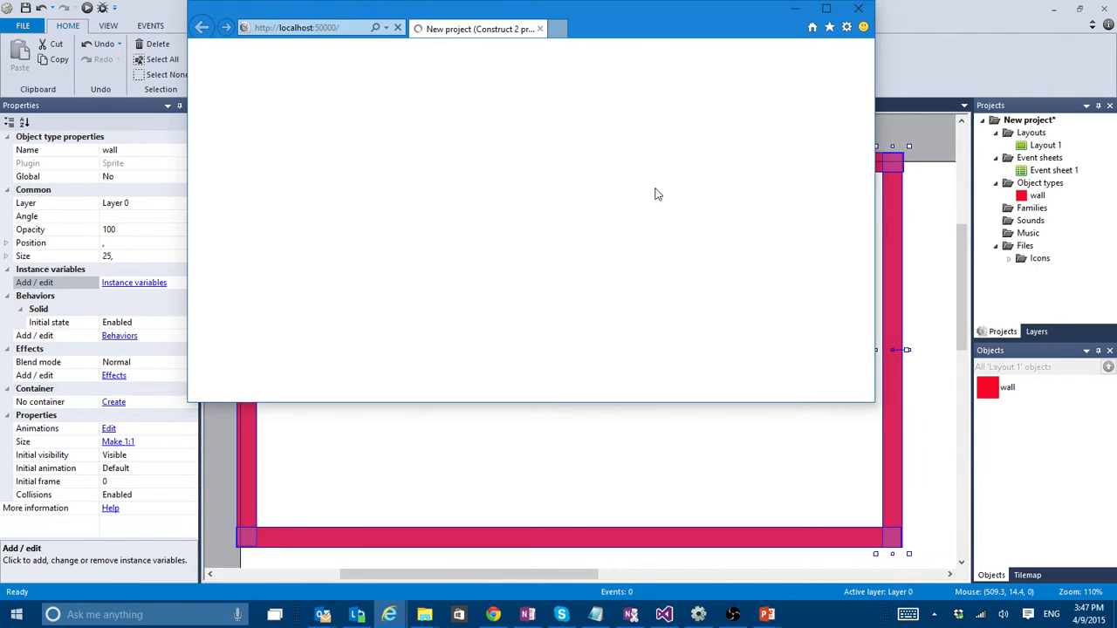
# - Check the wall frame in the browser preview at maximized and resized window sizes, and close the preview
pyautogui.click(825, 9)
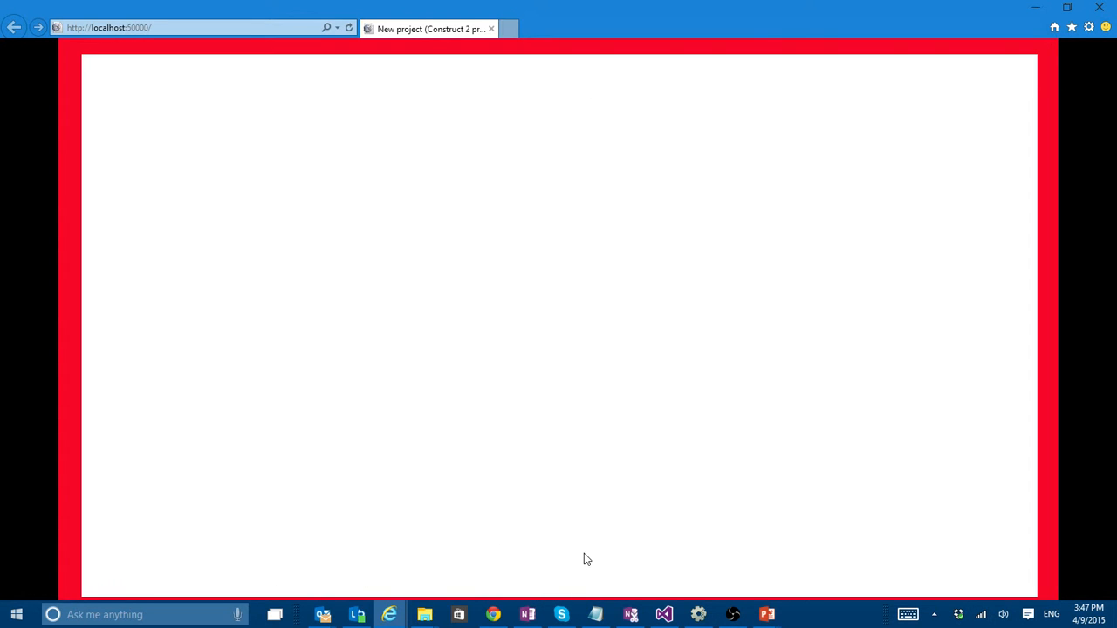
pyautogui.click(1066, 8)
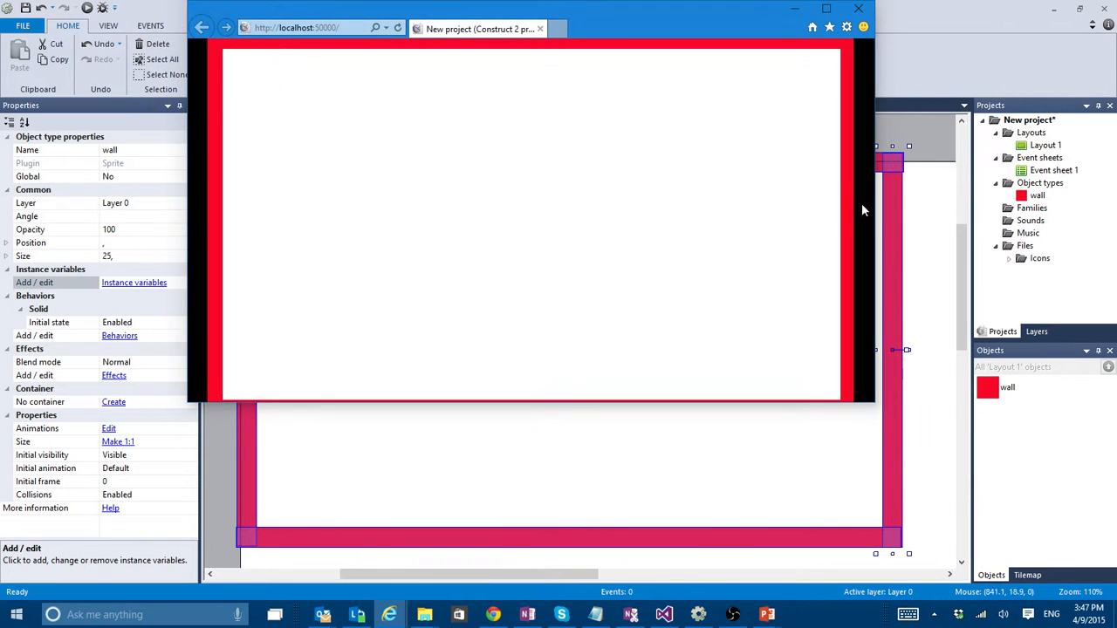
pyautogui.moveTo(875, 406); pyautogui.dragTo(1115, 585)
pyautogui.click(1098, 10)
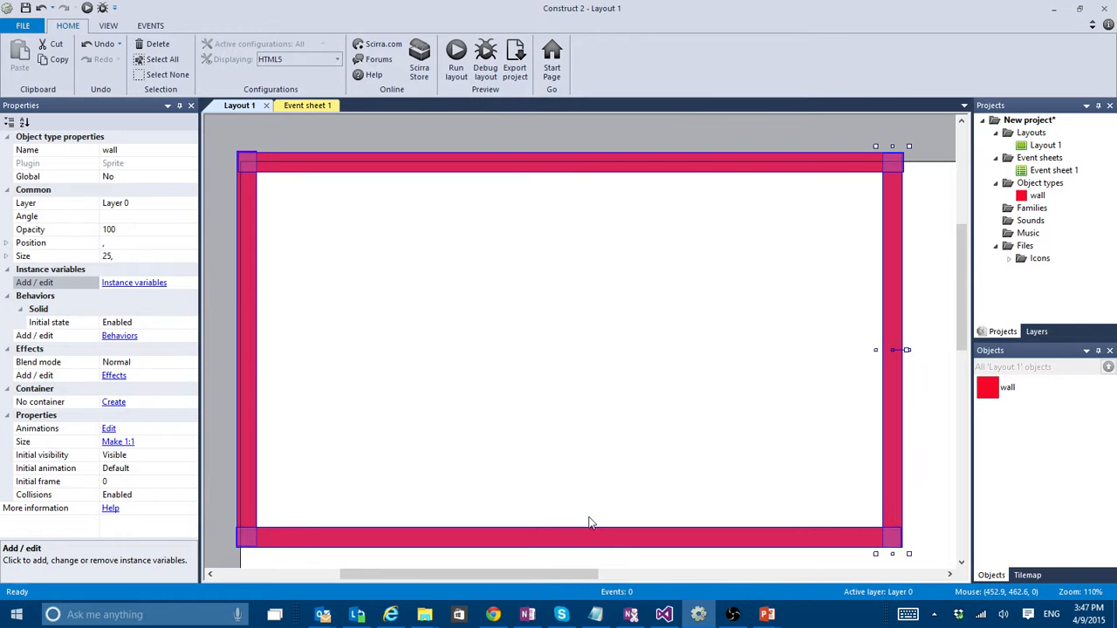
# - Undo the accidental shift of all four walls and move only the bottom wall up to about 428.8, 470.9
pyautogui.moveTo(582, 532); pyautogui.dragTo(584, 527)
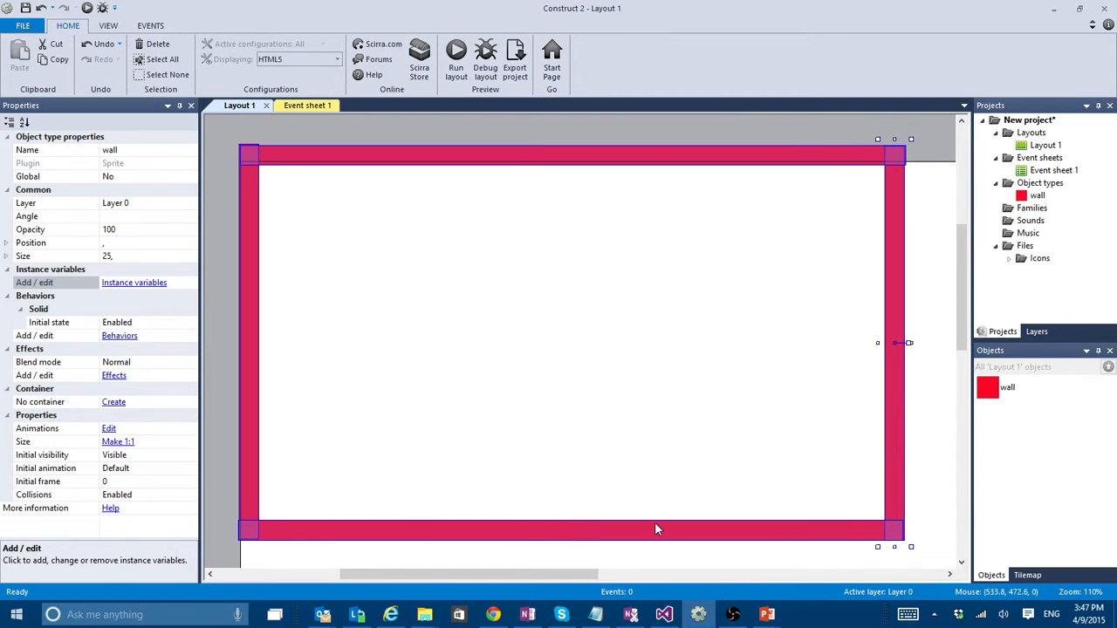
pyautogui.hotkey('ctrl', 'z')
pyautogui.click(611, 399)
pyautogui.click(584, 540)
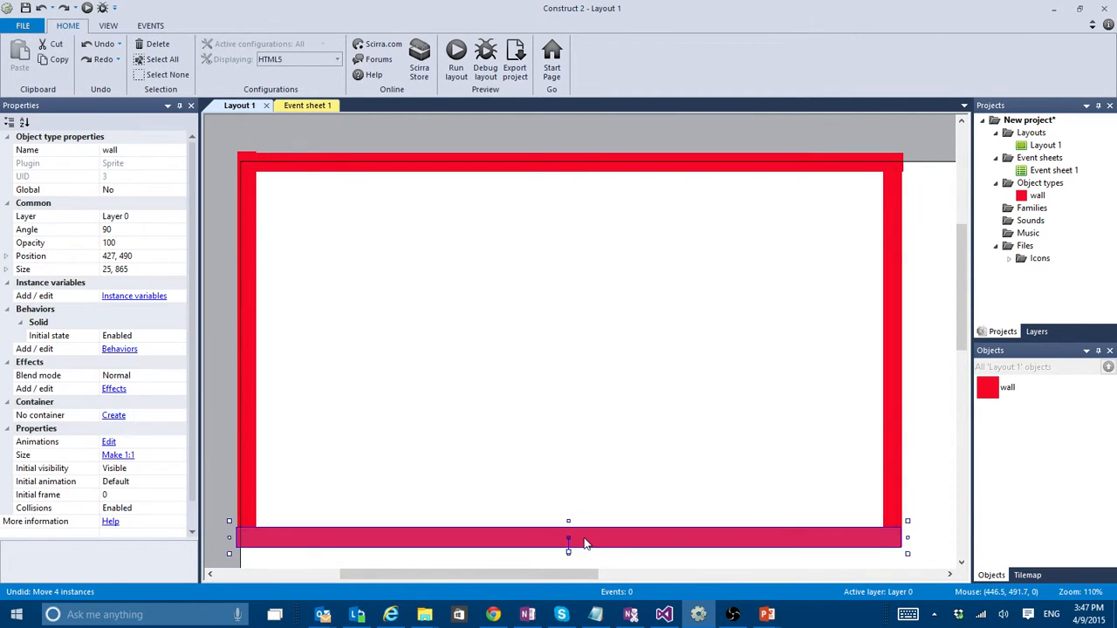
pyautogui.moveTo(584, 541); pyautogui.dragTo(586, 528)
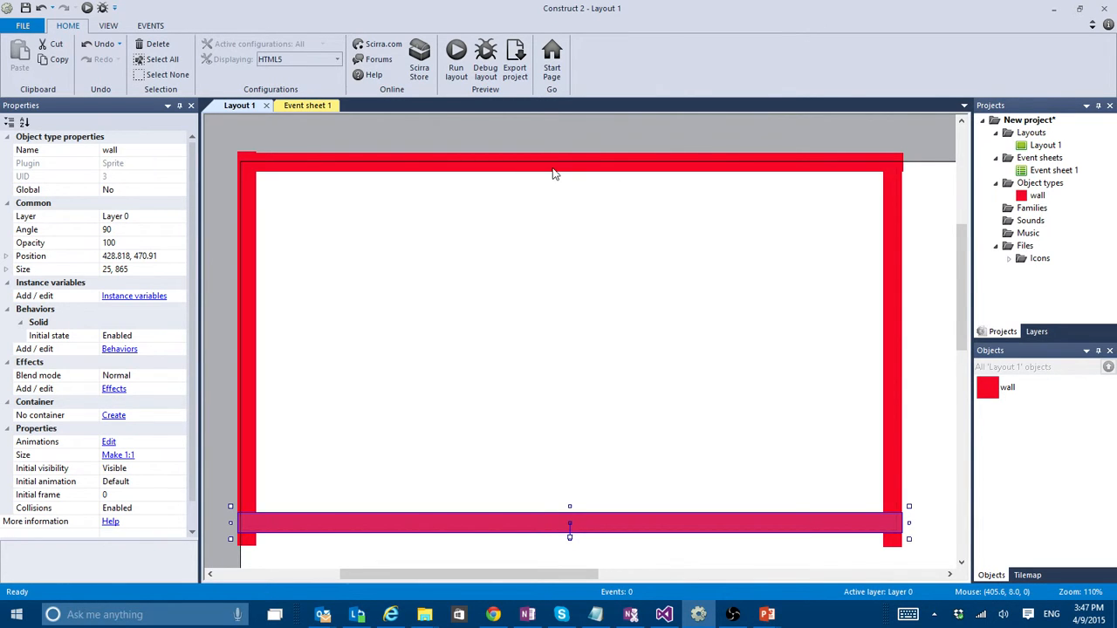
# - Move the top wall slightly down to line up with the layout's upper edge and deselect it
pyautogui.moveTo(553, 171); pyautogui.dragTo(553, 180)
pyautogui.click(578, 123)
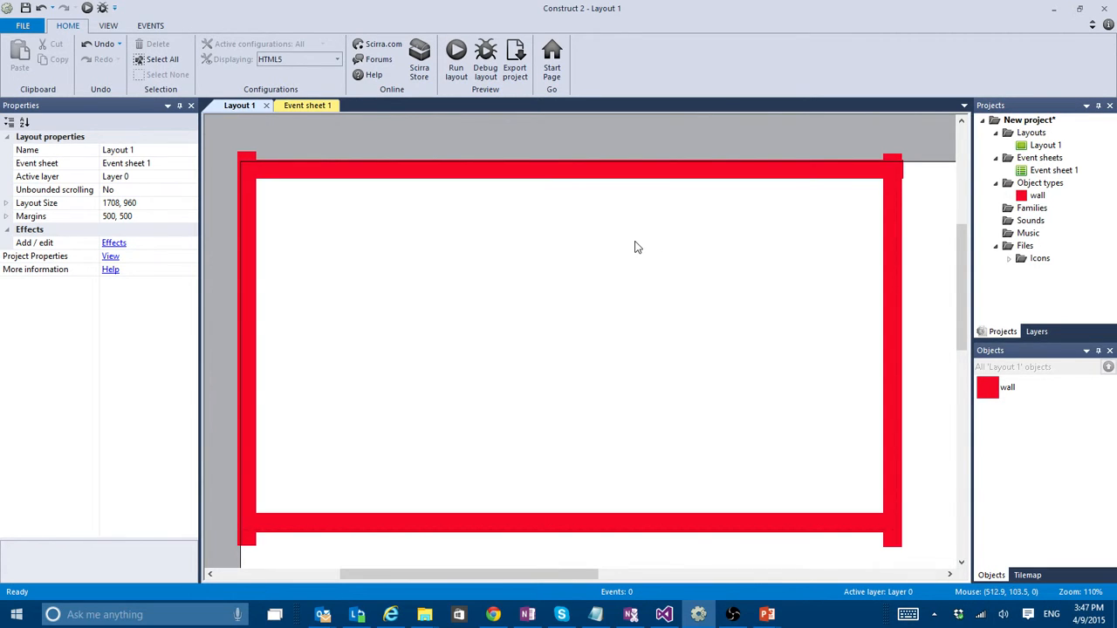
# - Insert a Sprite object inside the wall frame and load p2_front.png from the Player graphics folder as its image
pyautogui.doubleClick(573, 283)
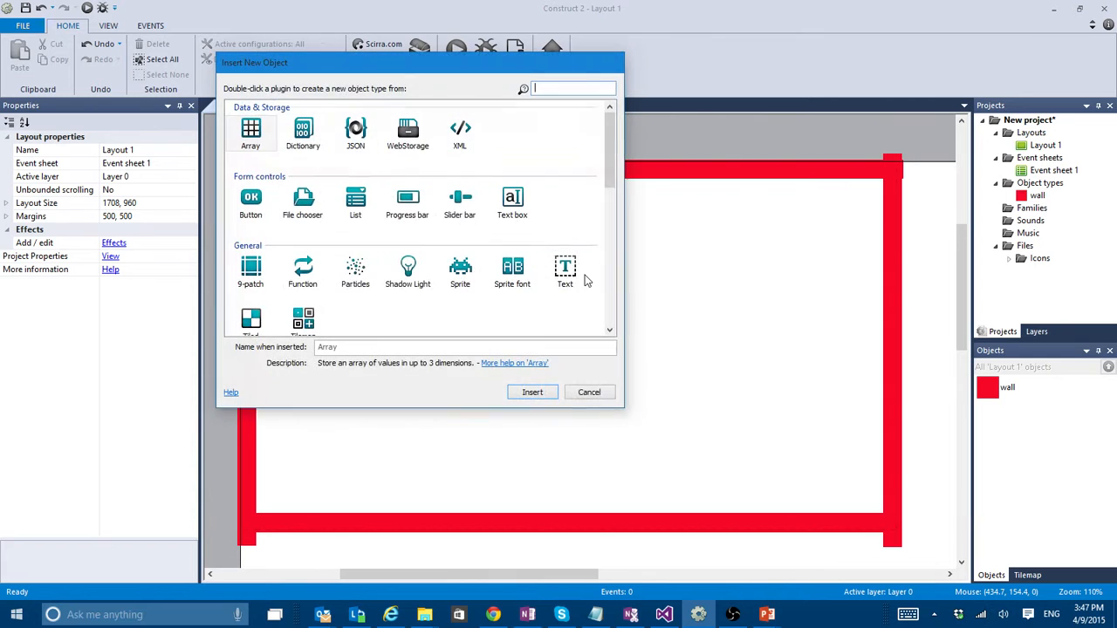
pyautogui.click(459, 272)
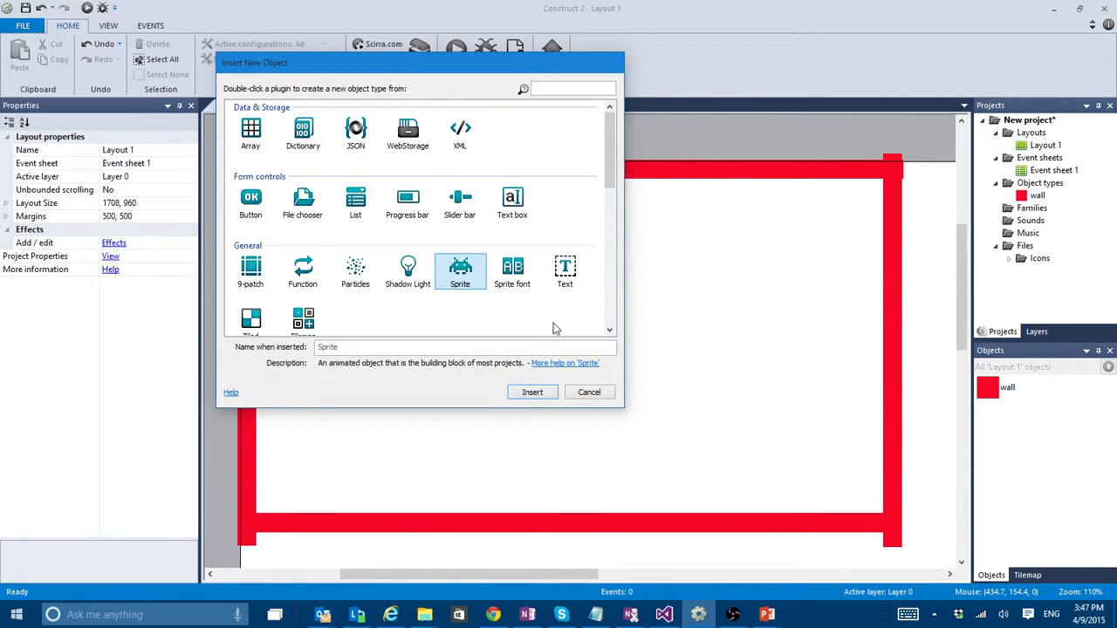
pyautogui.doubleClick(467, 281)
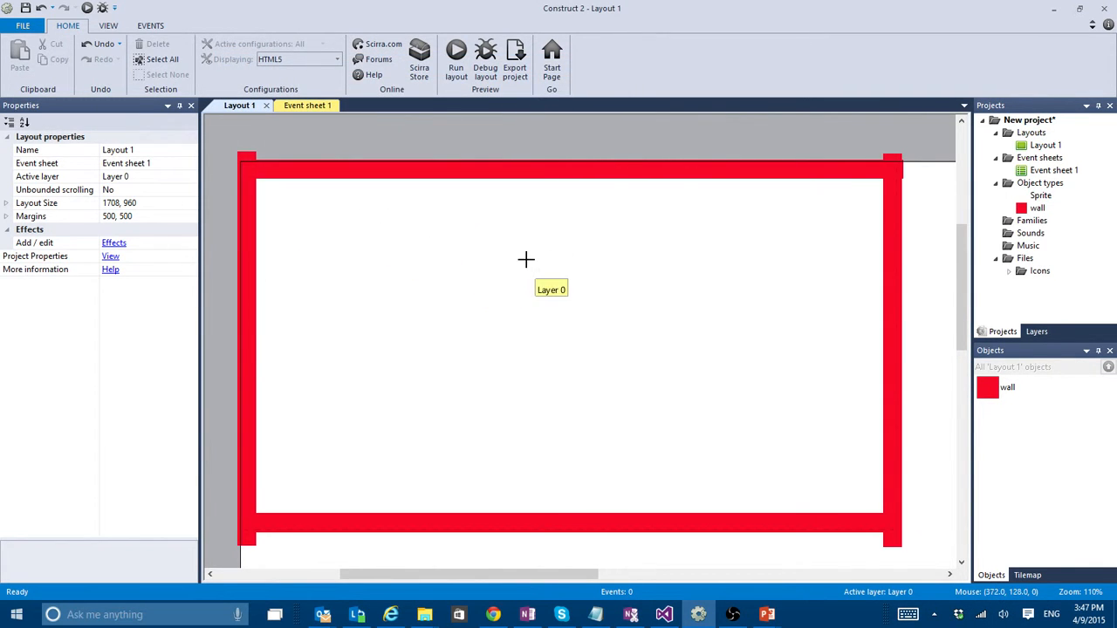
pyautogui.click(559, 251)
pyautogui.click(226, 68)
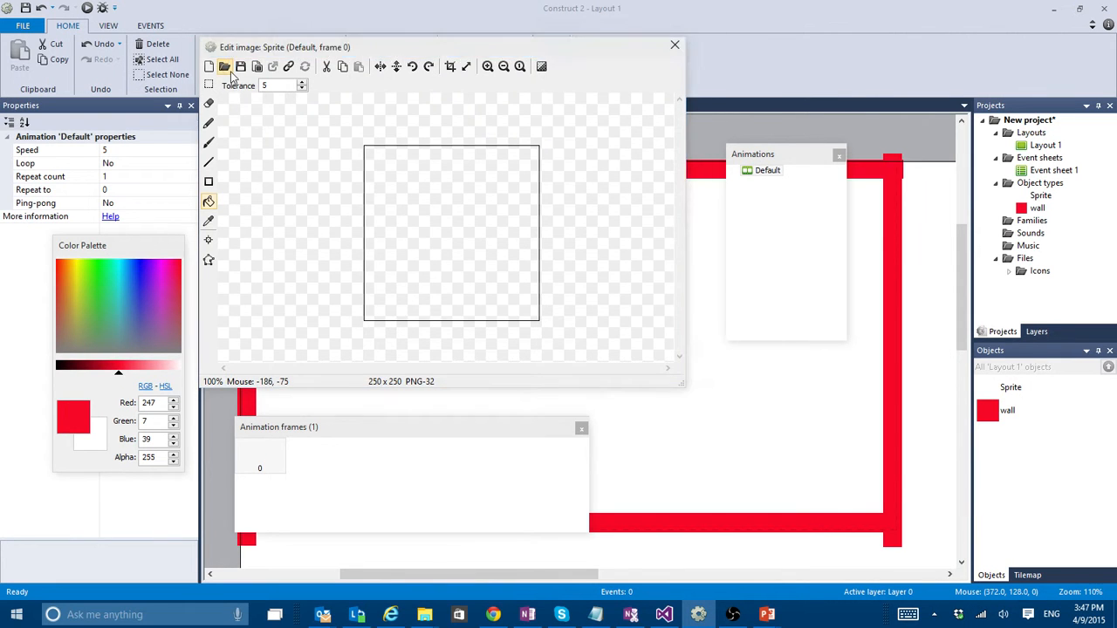
pyautogui.moveTo(758, 162); pyautogui.dragTo(765, 213)
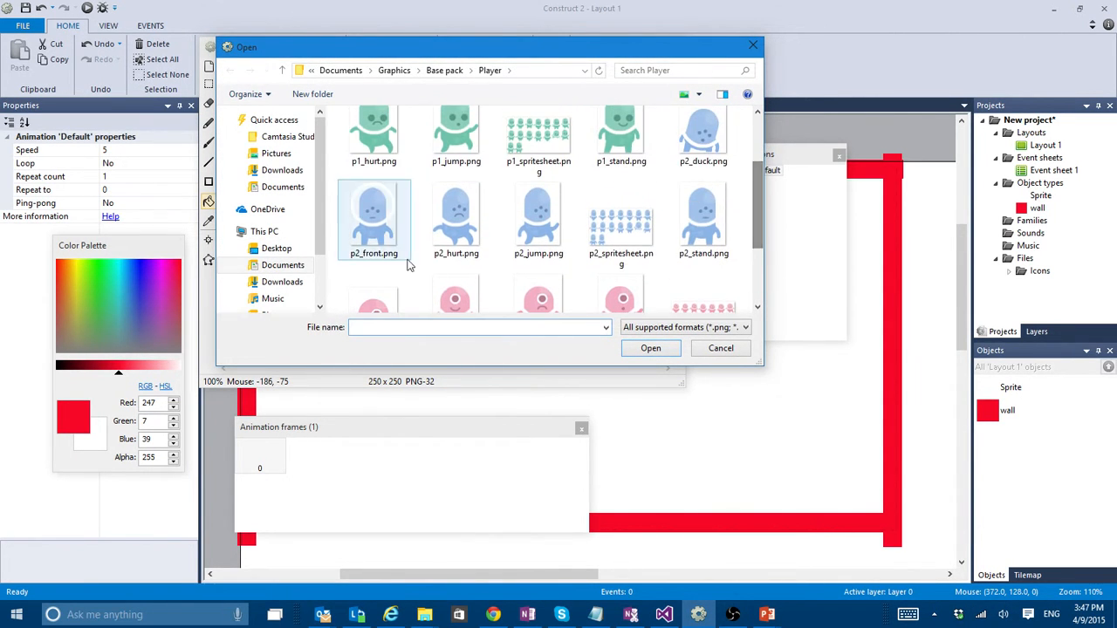
pyautogui.doubleClick(371, 218)
pyautogui.click(677, 45)
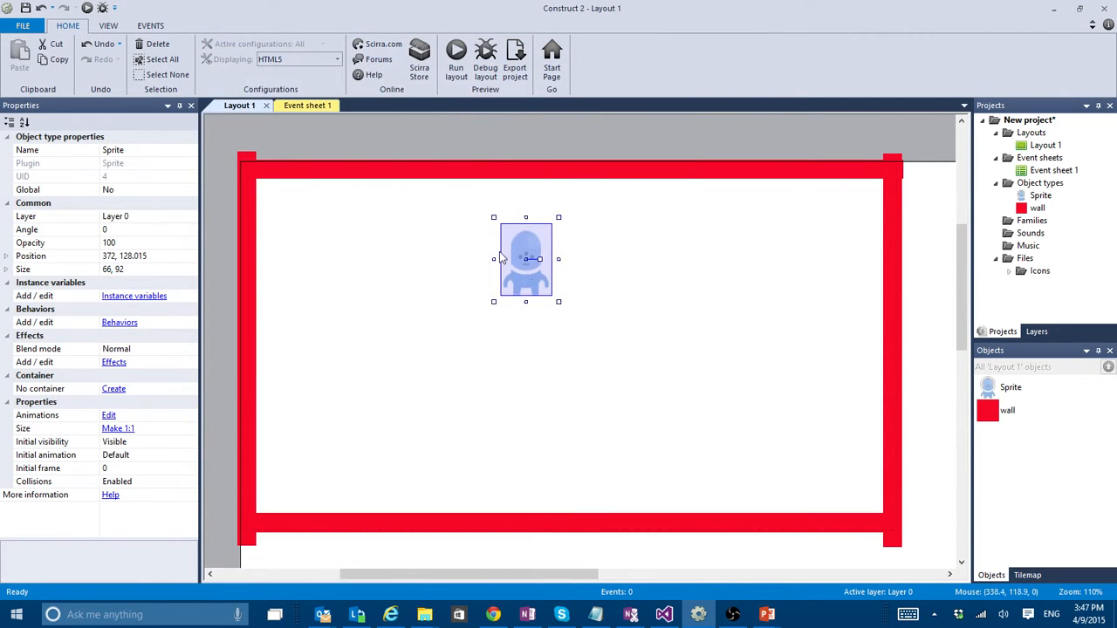
# - Move the alien sprite to the frame's upper-left corner and shrink it to about 40.5 by 58.4
pyautogui.moveTo(531, 259); pyautogui.dragTo(348, 242)
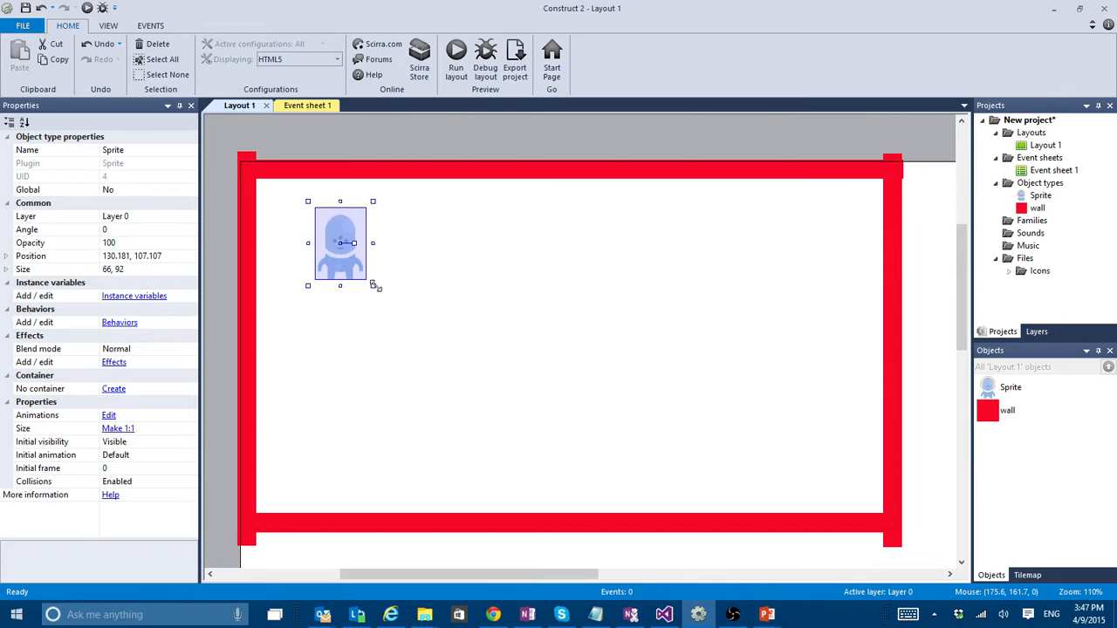
pyautogui.moveTo(374, 285); pyautogui.dragTo(326, 237)
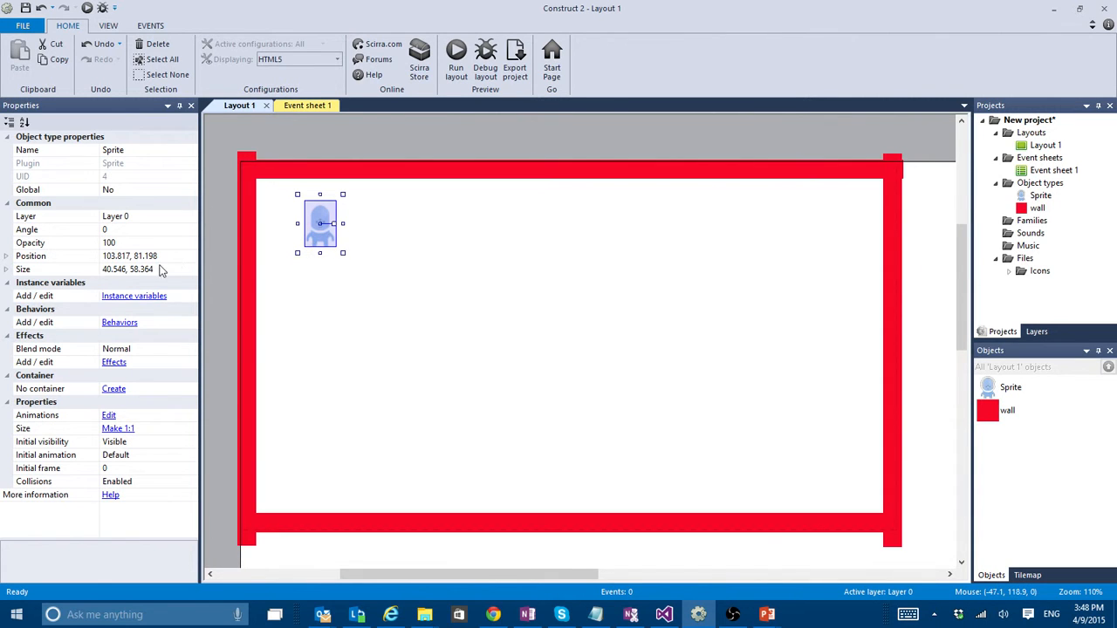
# - Add the Bullet behavior to the alien sprite and close its behavior list
pyautogui.click(119, 323)
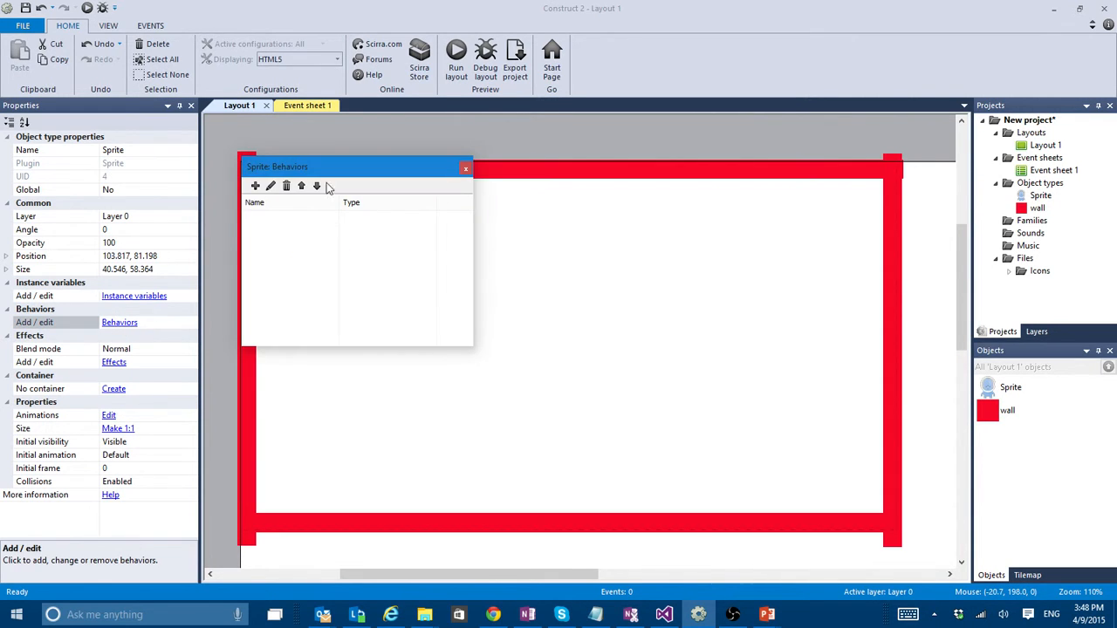
pyautogui.click(255, 187)
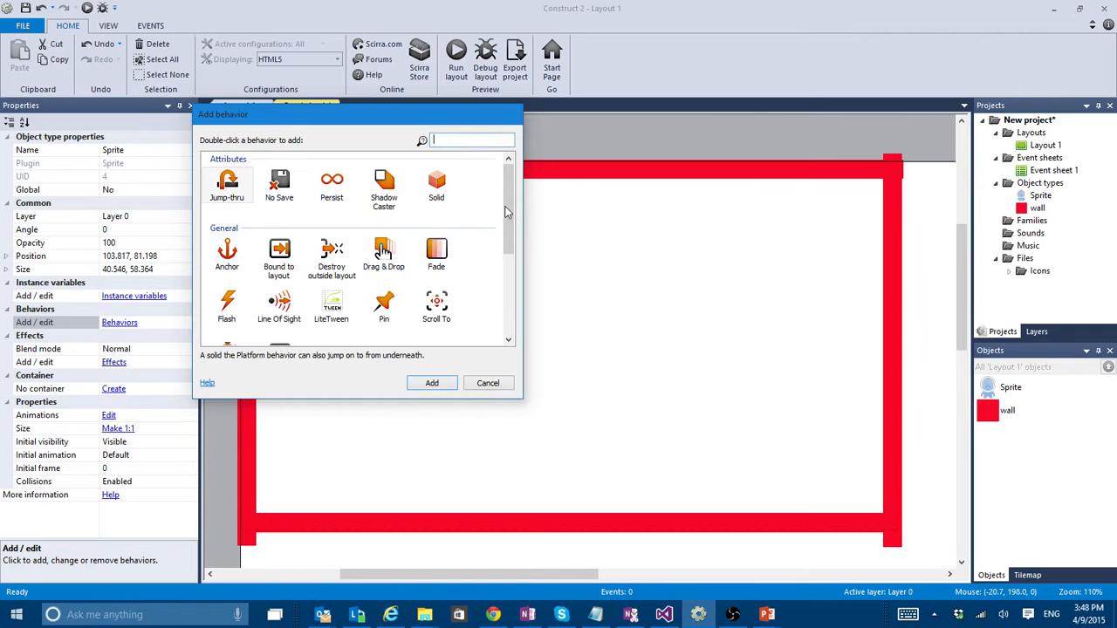
pyautogui.scroll(-3, 514, 228)
pyautogui.moveTo(514, 229); pyautogui.dragTo(520, 293)
pyautogui.doubleClick(279, 253)
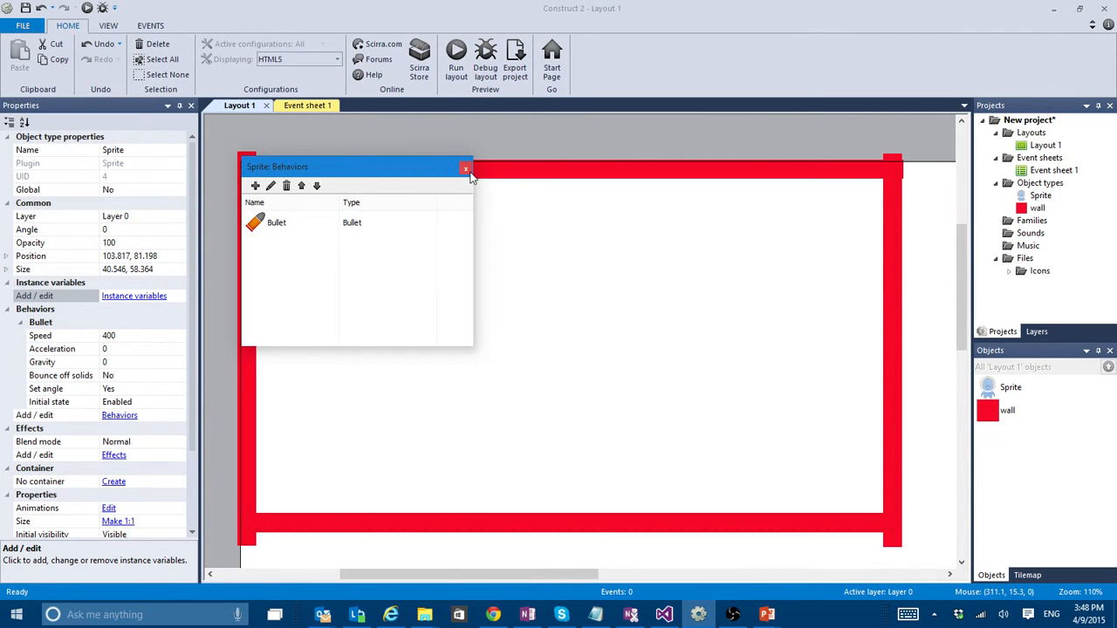
pyautogui.click(467, 171)
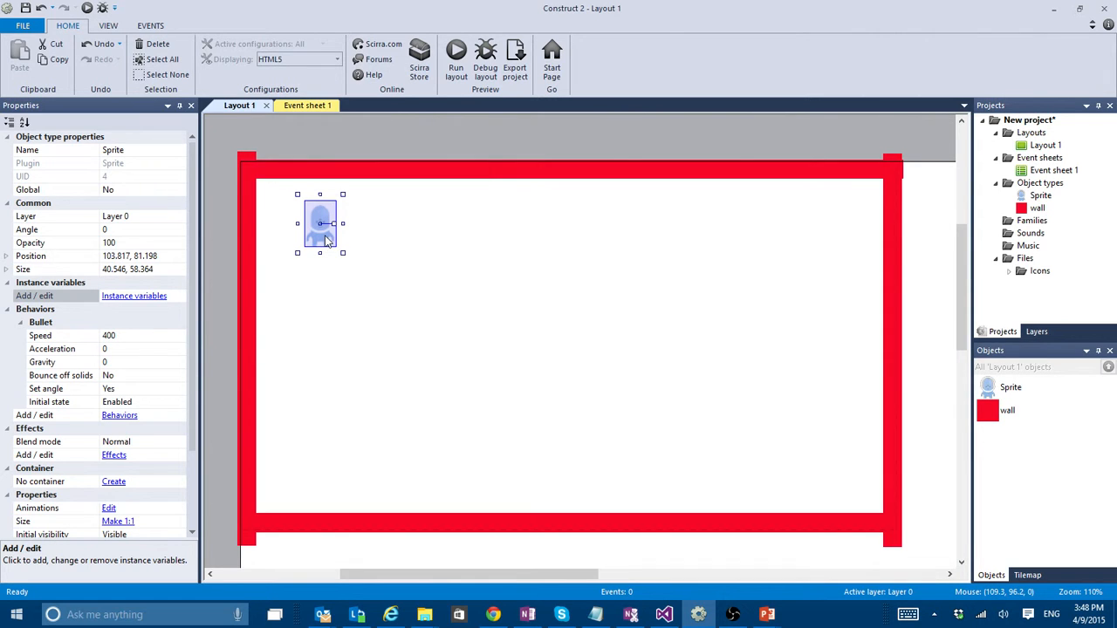
# - Nudge the alien sprite up to about 103.8, 73 and test its motion in the browser preview
pyautogui.moveTo(323, 236)
pyautogui.mouseDown()
pyautogui.moveTo(586, 234)
pyautogui.moveTo(324, 232)
pyautogui.mouseUp()
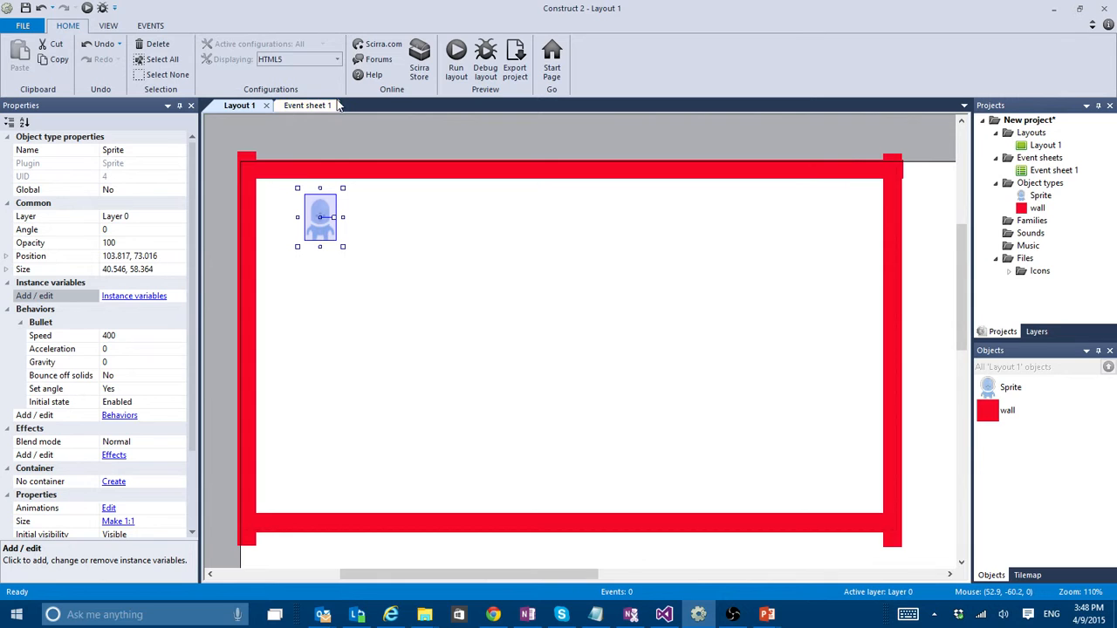
pyautogui.click(455, 61)
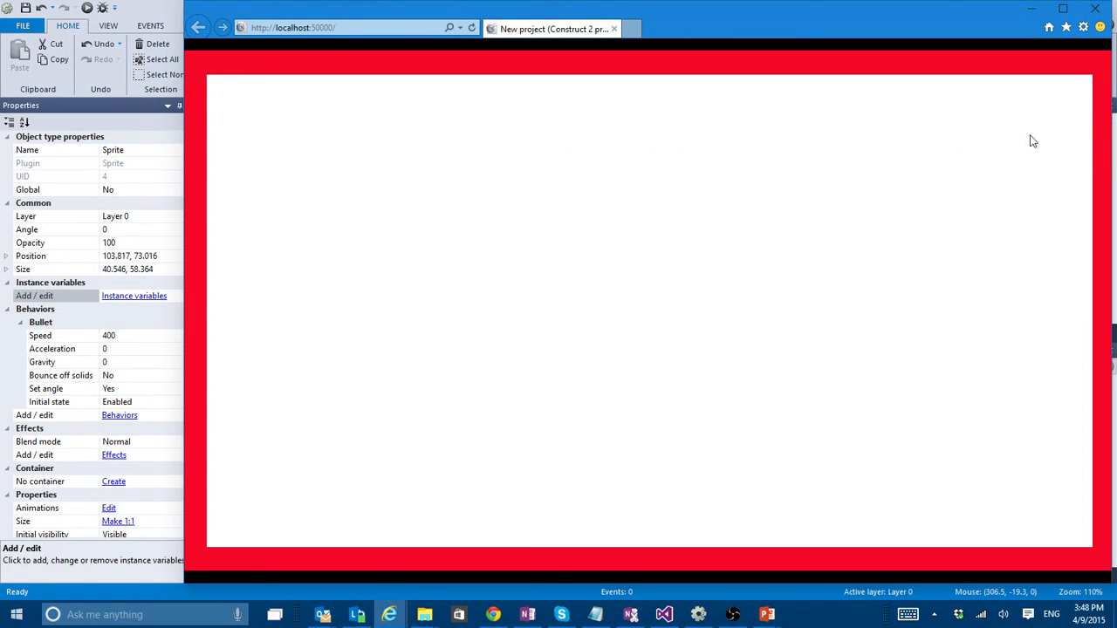
pyautogui.click(1095, 7)
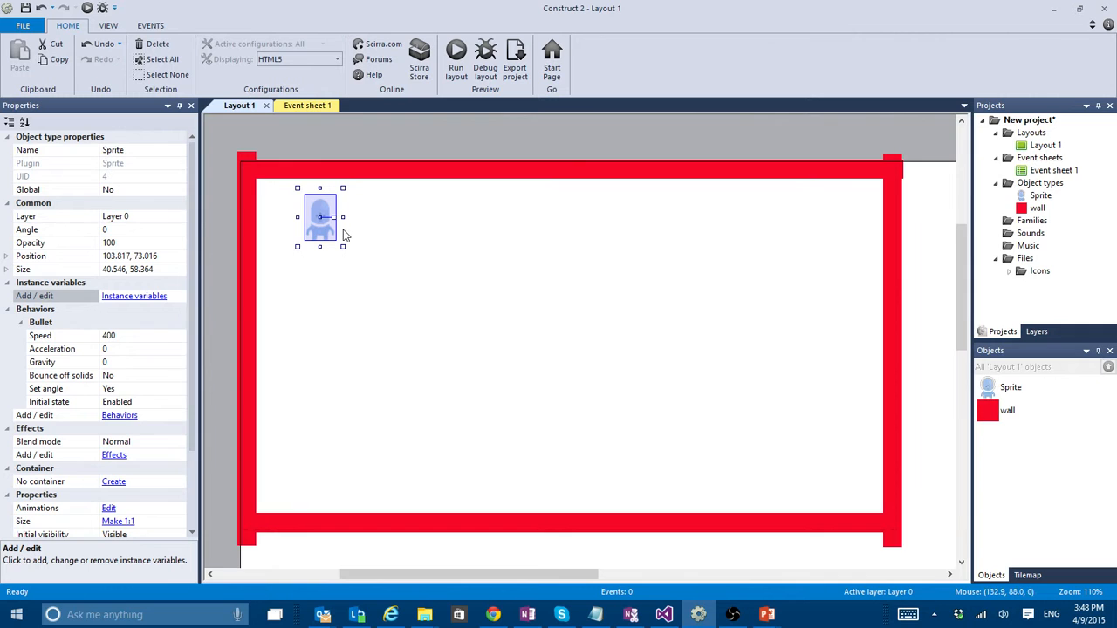
# - Move the alien sprite to about 81.1, 73.9 and set its Bullet behavior's Bounce off solids to Yes
pyautogui.moveTo(320, 229)
pyautogui.mouseDown()
pyautogui.moveTo(876, 229)
pyautogui.moveTo(241, 229)
pyautogui.moveTo(338, 231)
pyautogui.mouseUp()
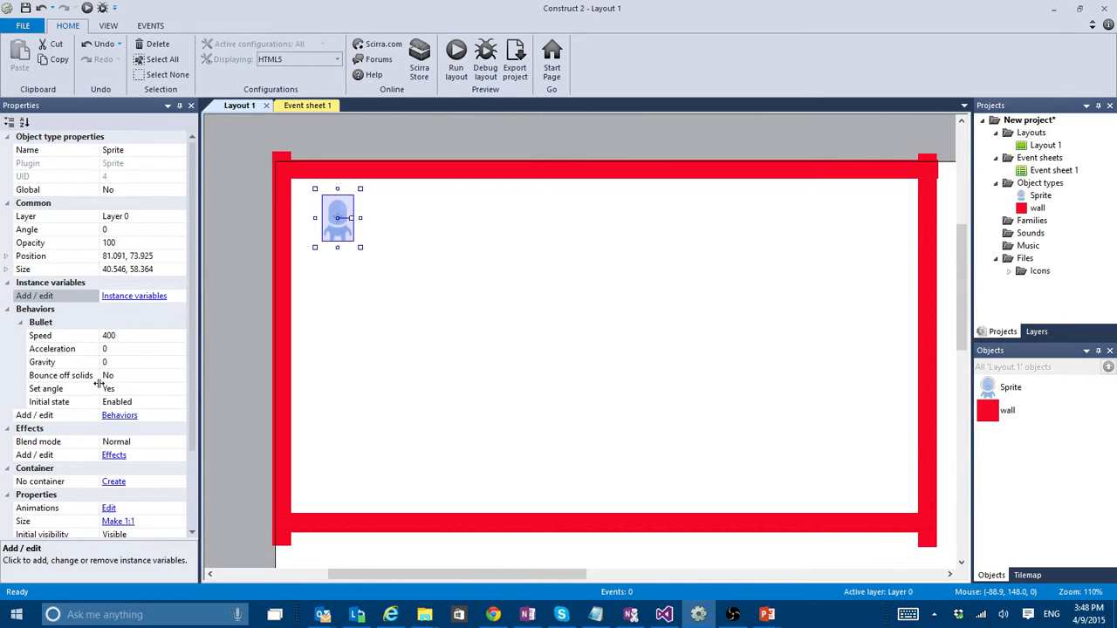
pyautogui.click(178, 376)
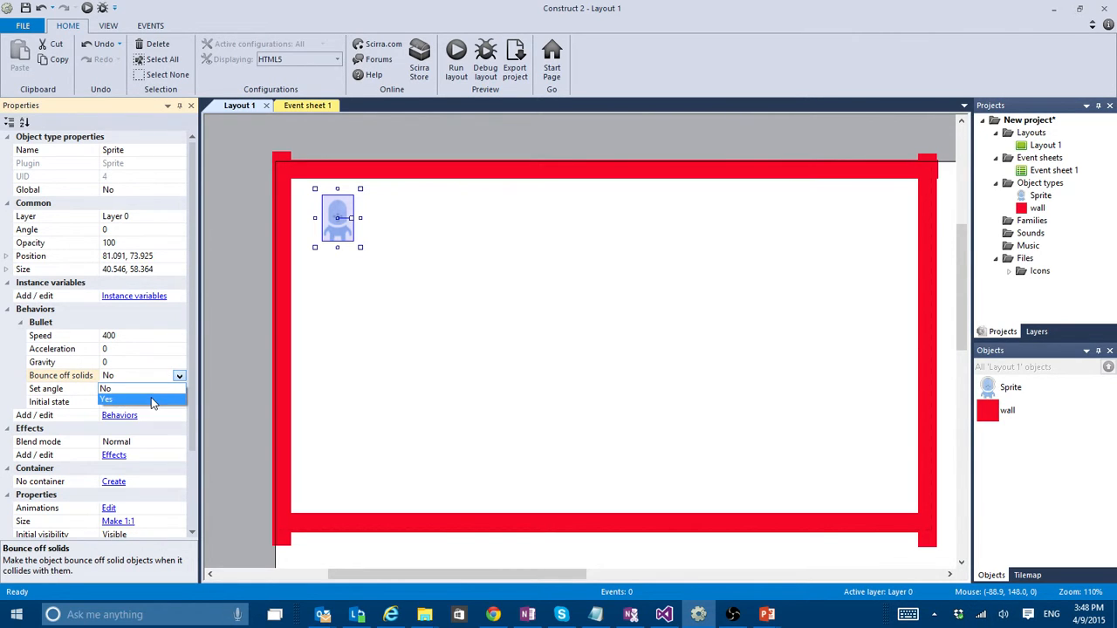
pyautogui.click(151, 397)
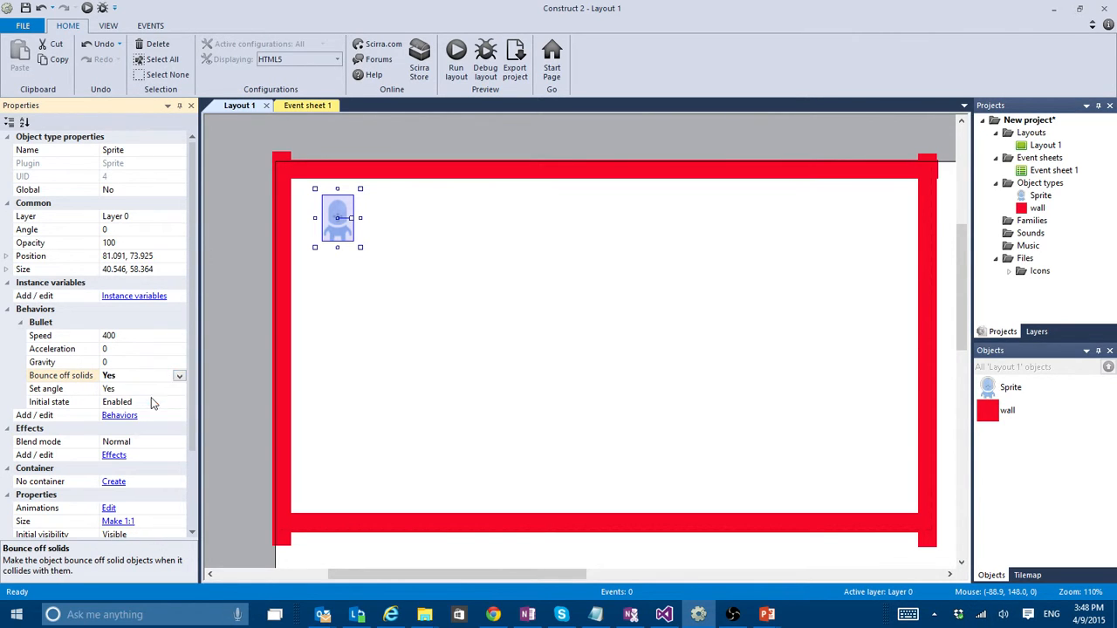
# - Check how the alien sprite bounces off the walls in the browser preview, and close the preview
pyautogui.click(457, 65)
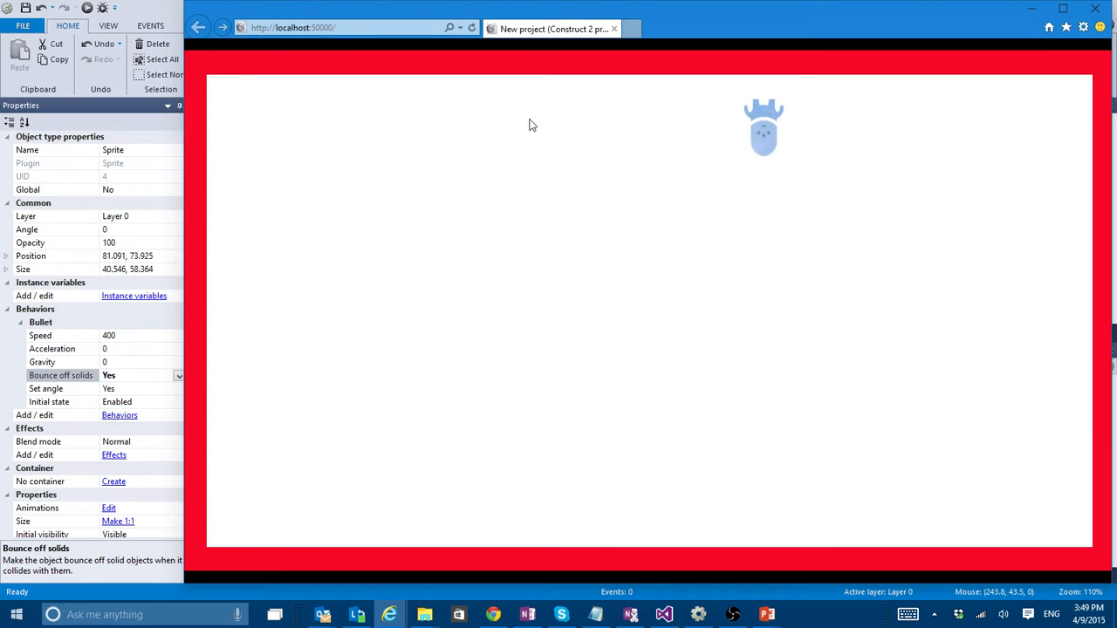
pyautogui.click(1095, 9)
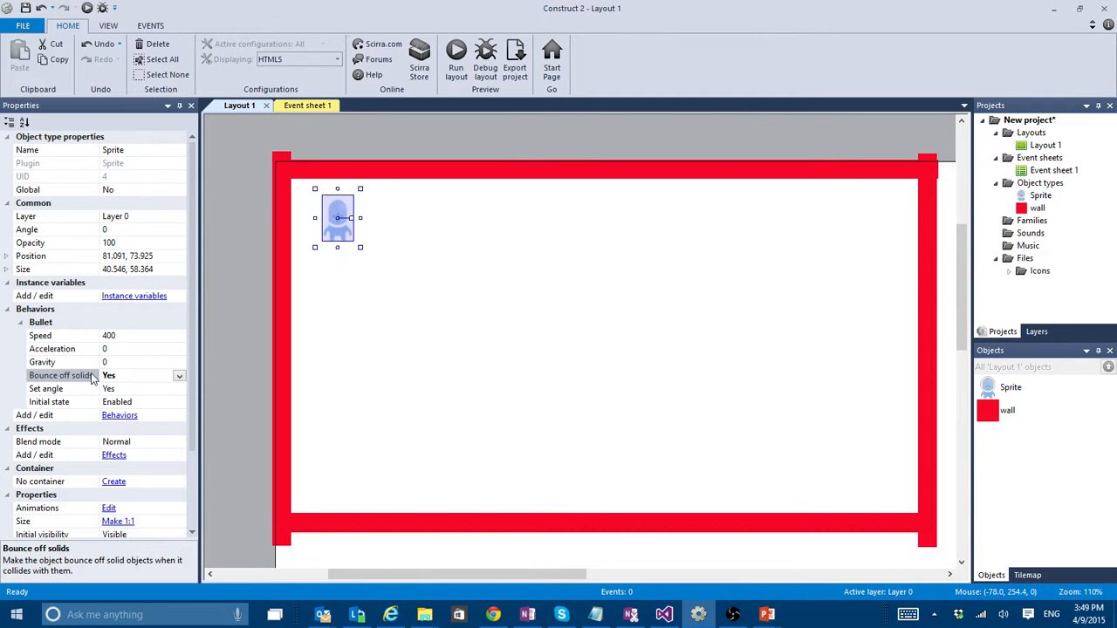
# - Set the Bullet behavior's Set angle option to No and test the sprite's bouncing in the browser preview
pyautogui.click(178, 389)
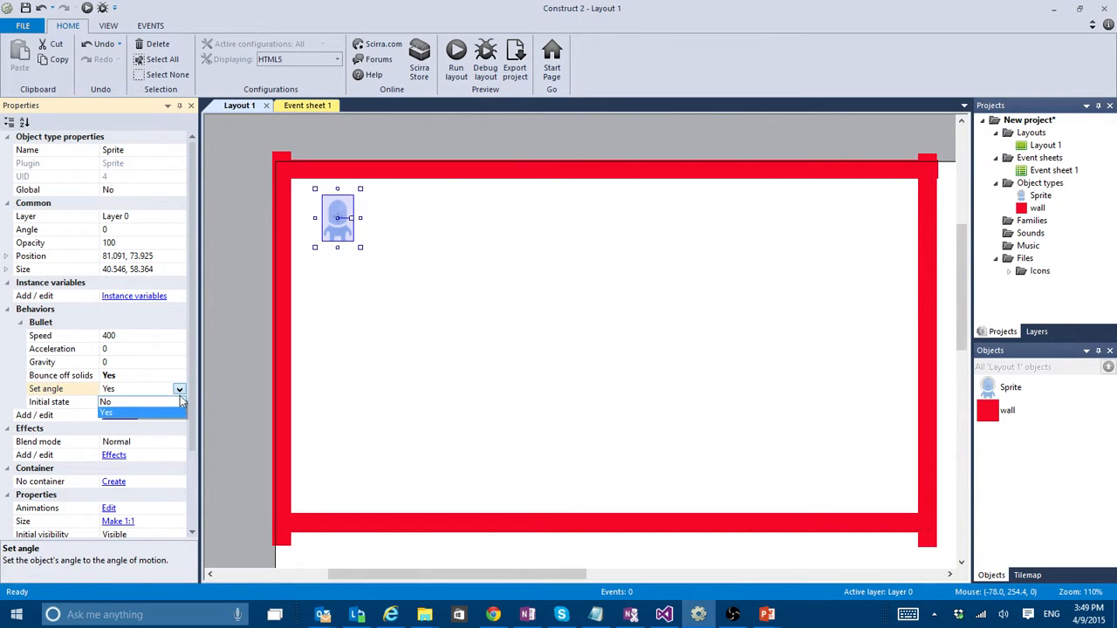
pyautogui.click(118, 415)
pyautogui.click(455, 54)
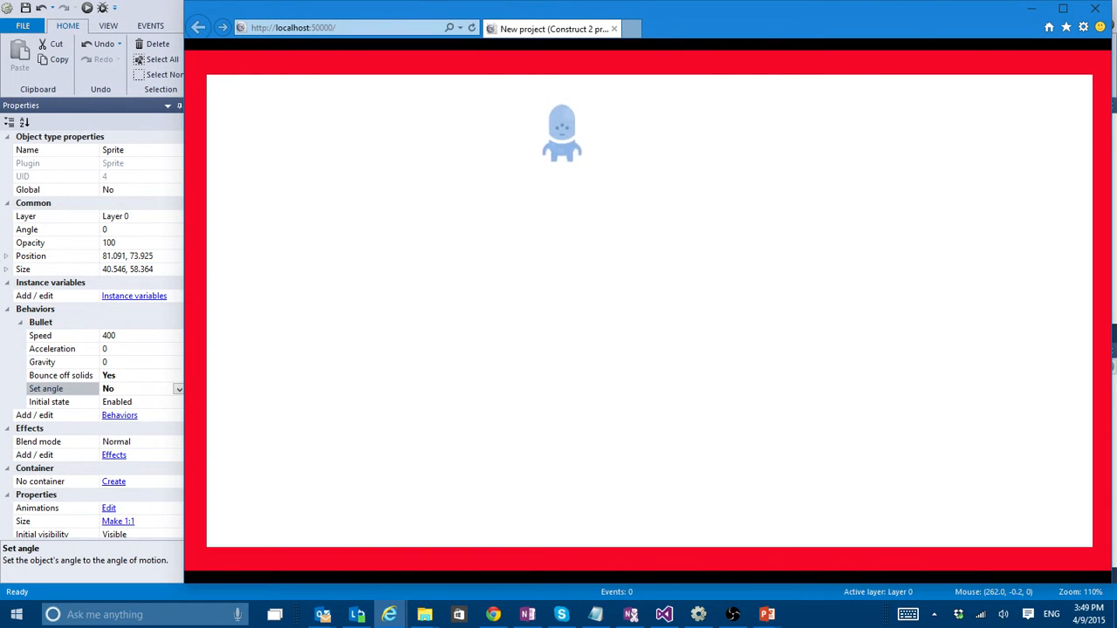
pyautogui.hotkey('alt', 'F4')
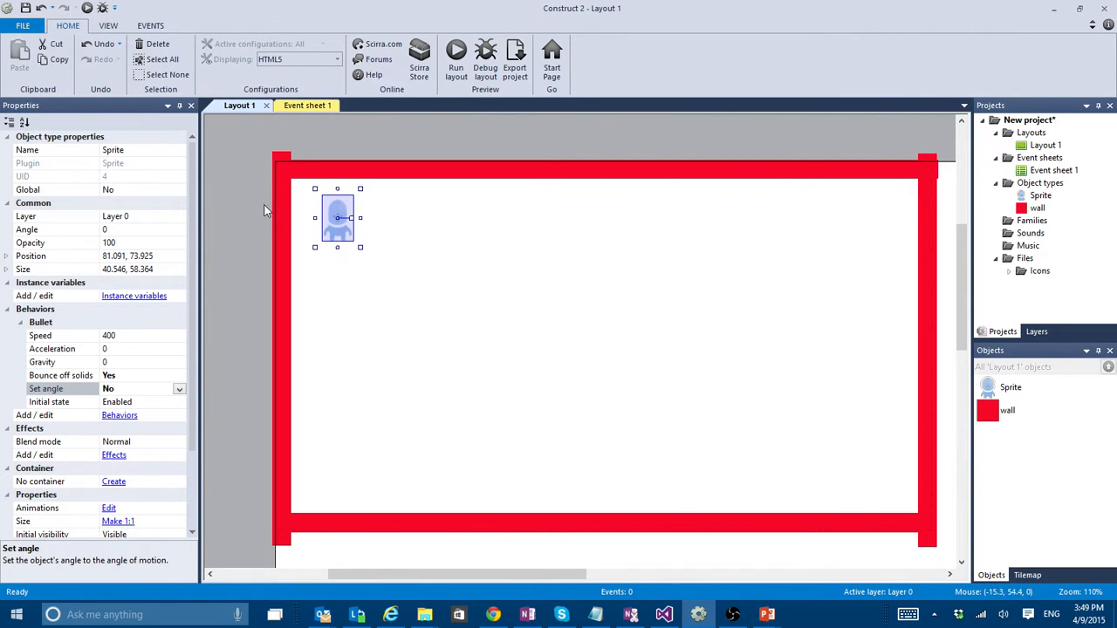
# - Rotate the alien sprite to an angle of about 27.7 and test its diagonal motion in the browser preview
pyautogui.moveTo(350, 217); pyautogui.dragTo(369, 259)
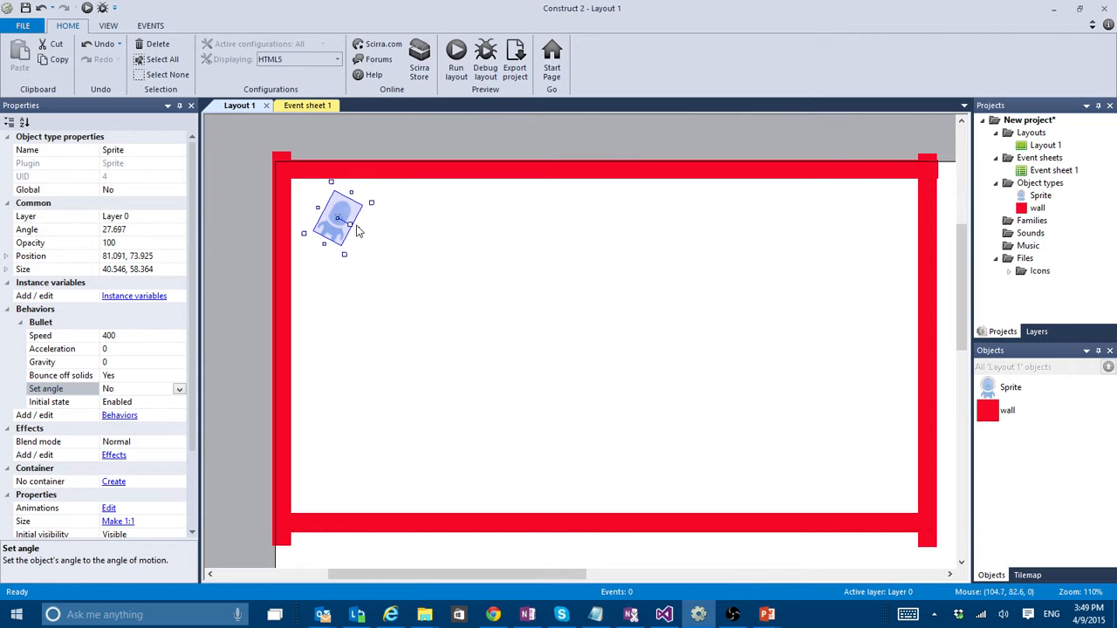
pyautogui.click(467, 59)
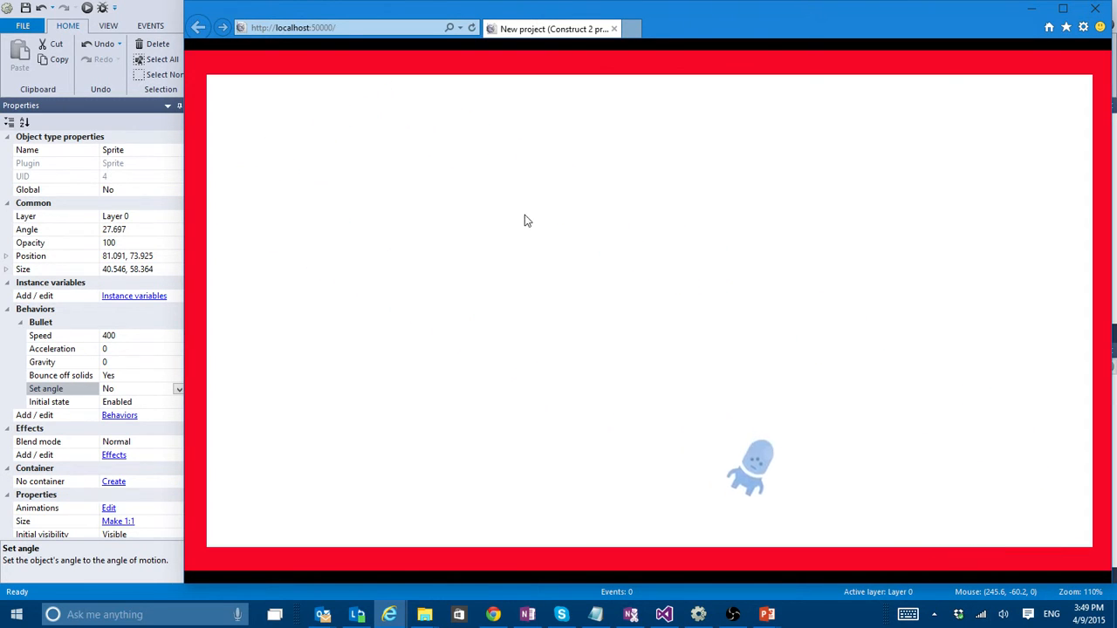
pyautogui.click(1097, 9)
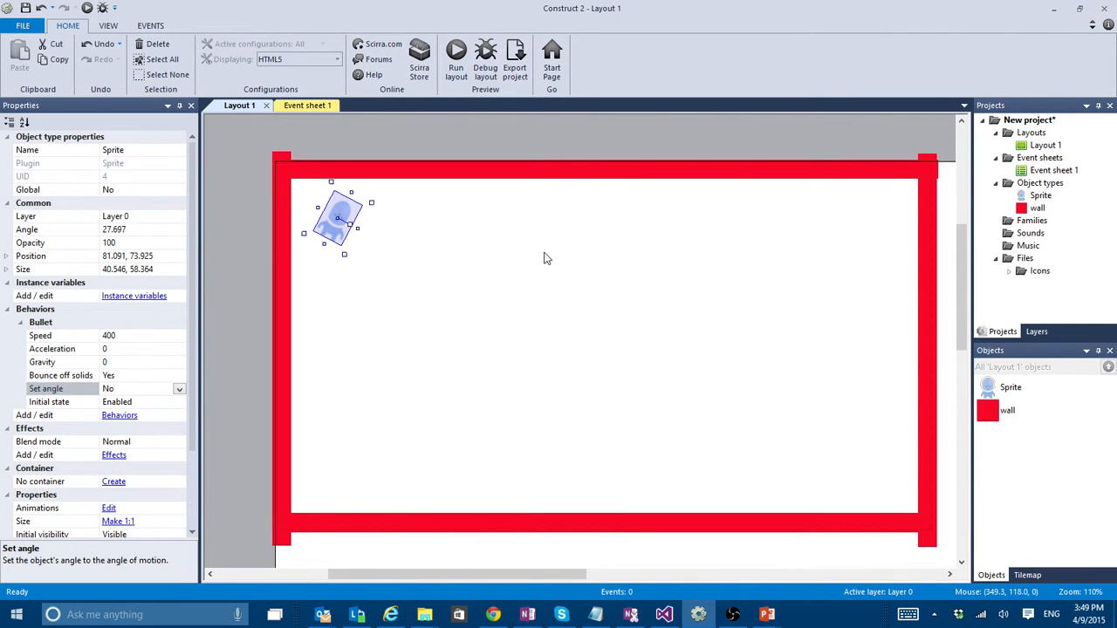
# - Duplicate the angled alien into seven copies spread across the walled area and test them all in the browser preview
pyautogui.click(432, 230)
pyautogui.click(330, 219)
pyautogui.keyDown('ctrl'); pyautogui.moveTo(353, 242); pyautogui.dragTo(443, 314); pyautogui.keyUp('ctrl')
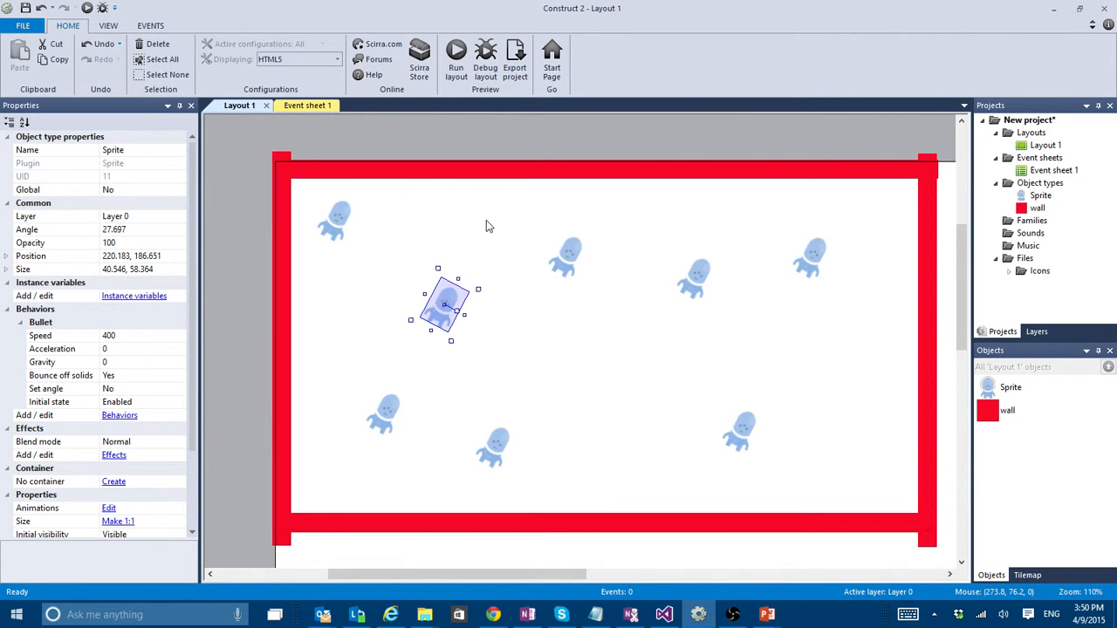
pyautogui.click(456, 59)
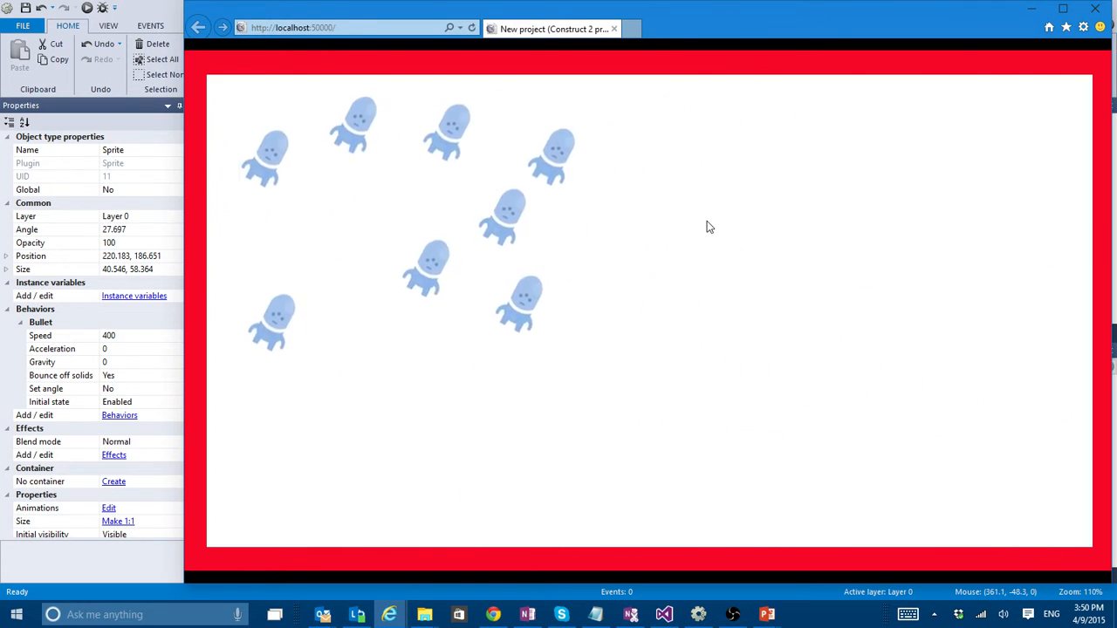
pyautogui.click(1095, 9)
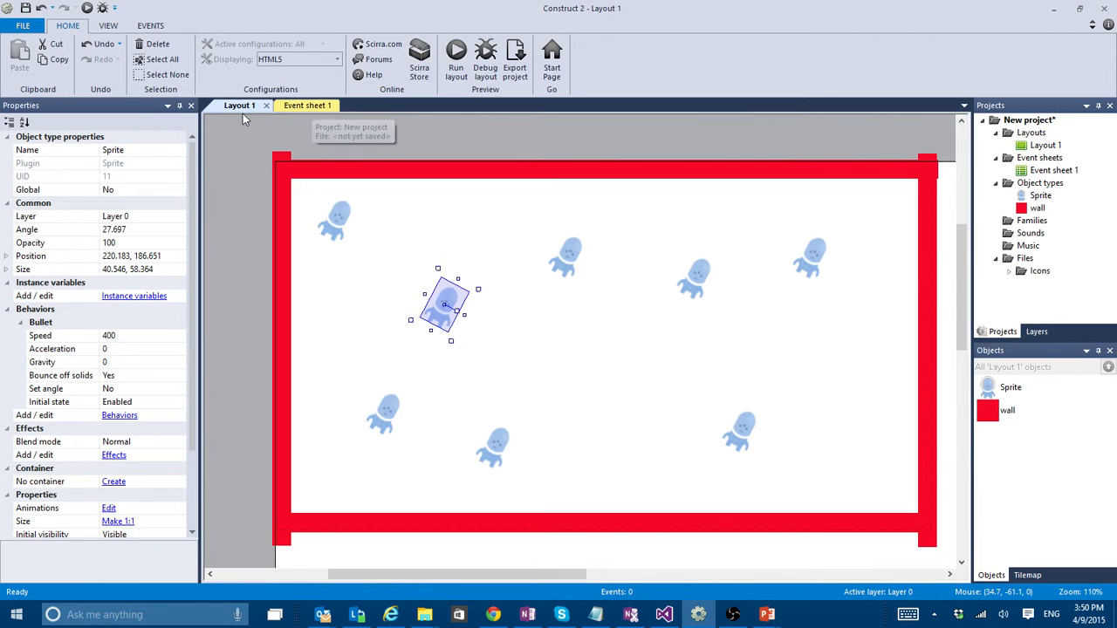
# - Add a System "On start of layout" event to Event sheet 1, filtering the conditions by "sta"
pyautogui.click(305, 105)
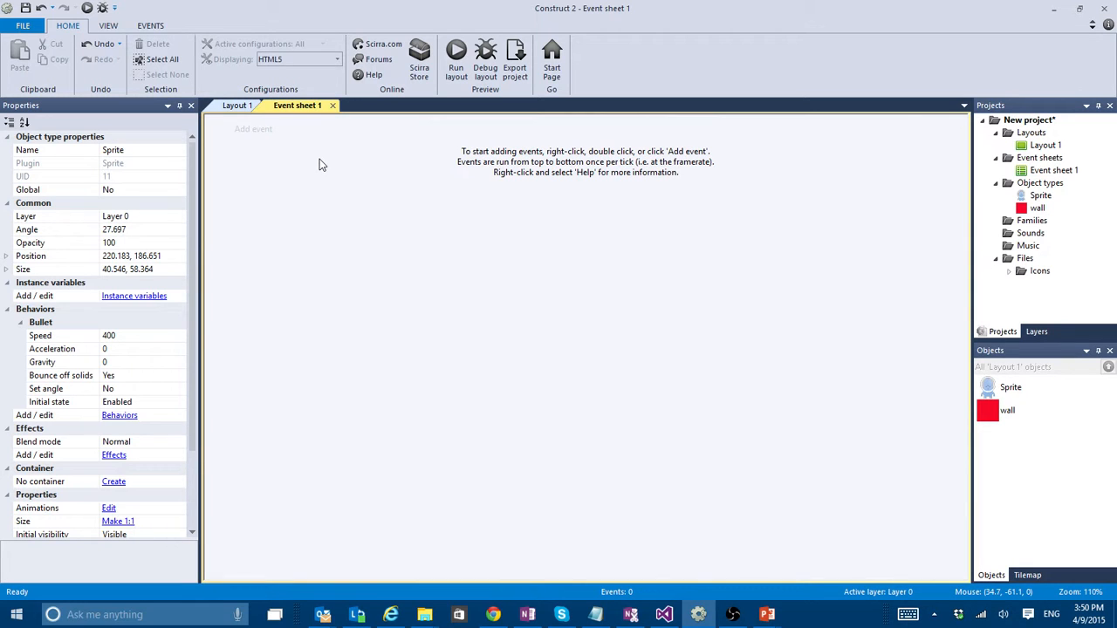
pyautogui.click(295, 105)
pyautogui.click(246, 131)
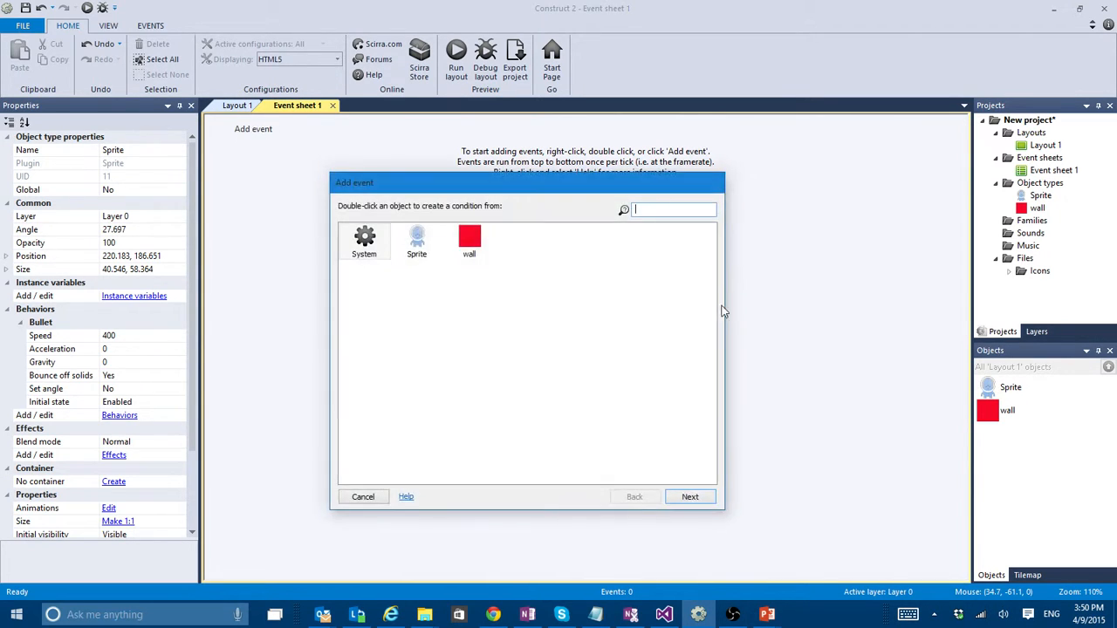
pyautogui.doubleClick(375, 246)
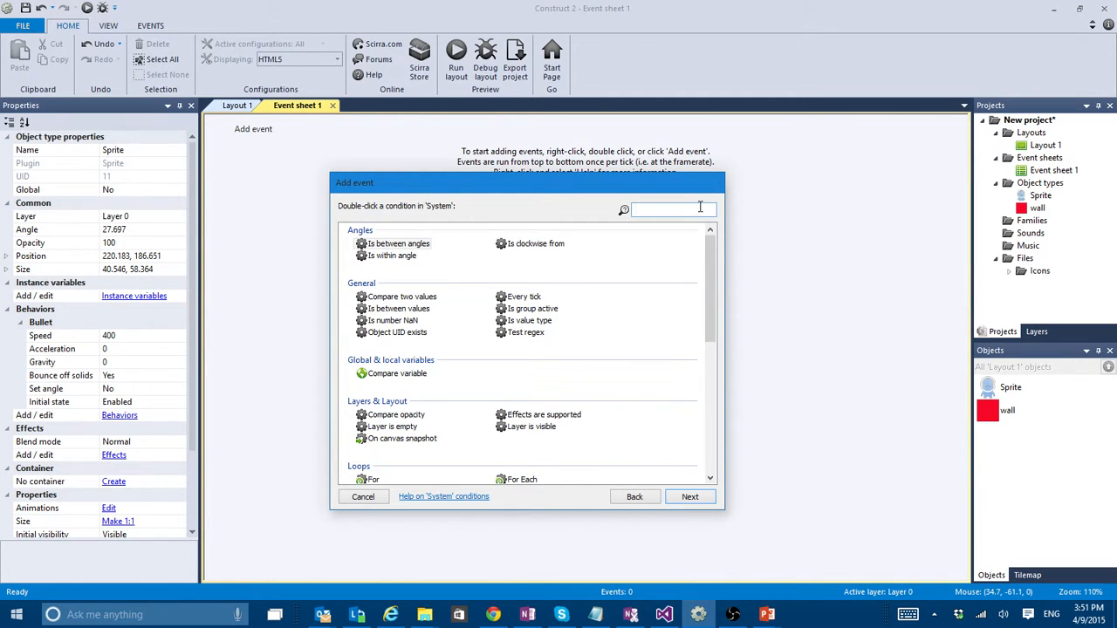
pyautogui.write('sta')
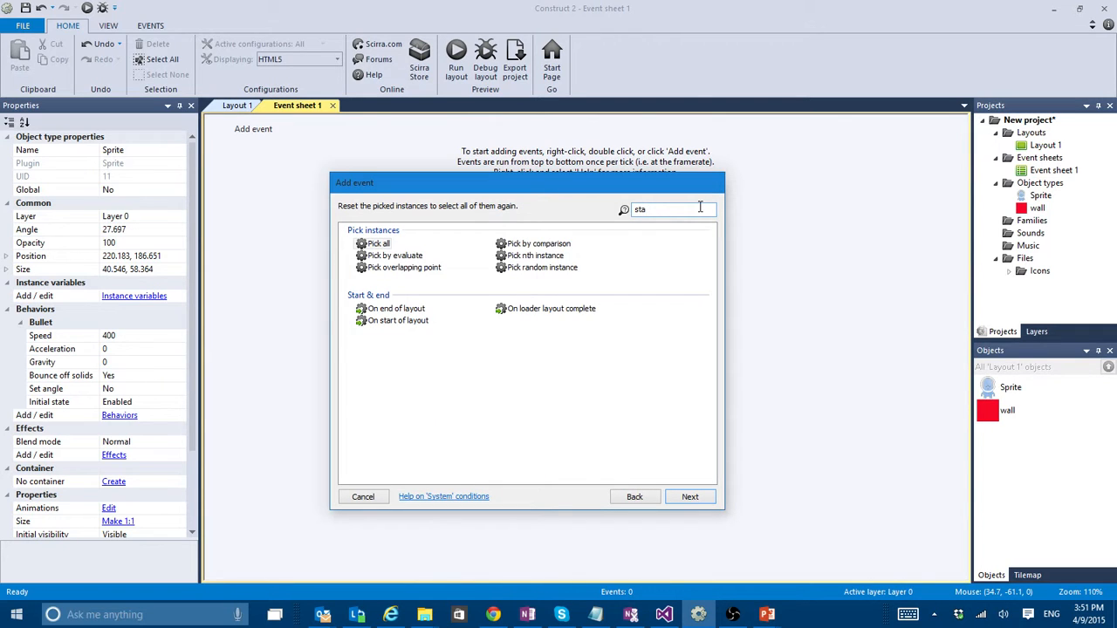
pyautogui.doubleClick(413, 321)
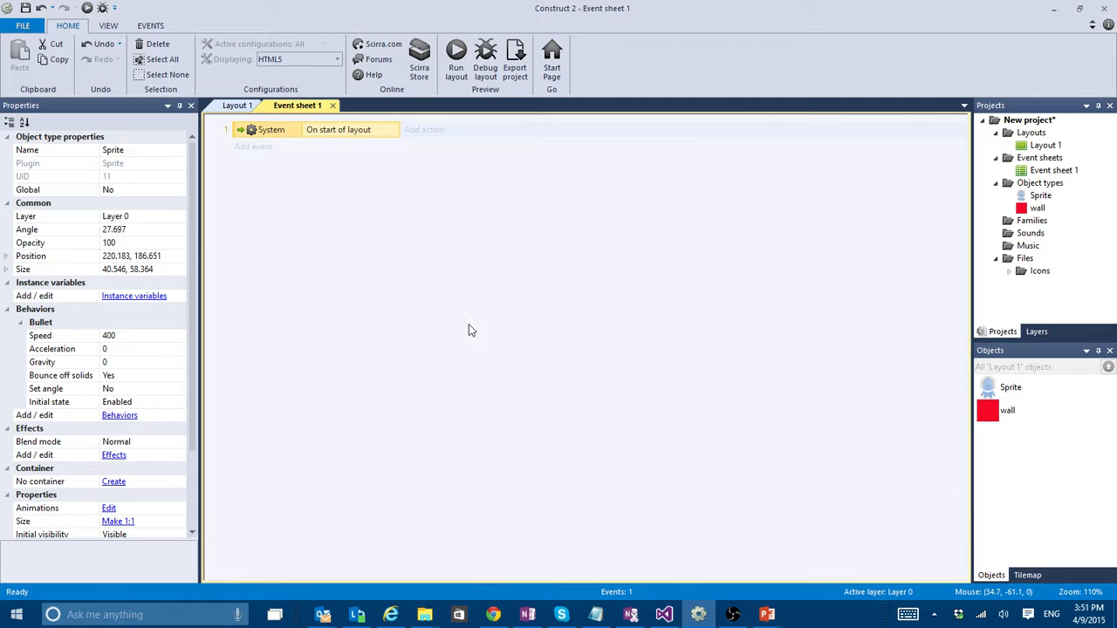
# - Rename the Sprite object type to alien
pyautogui.click(1009, 390)
pyautogui.click(137, 153)
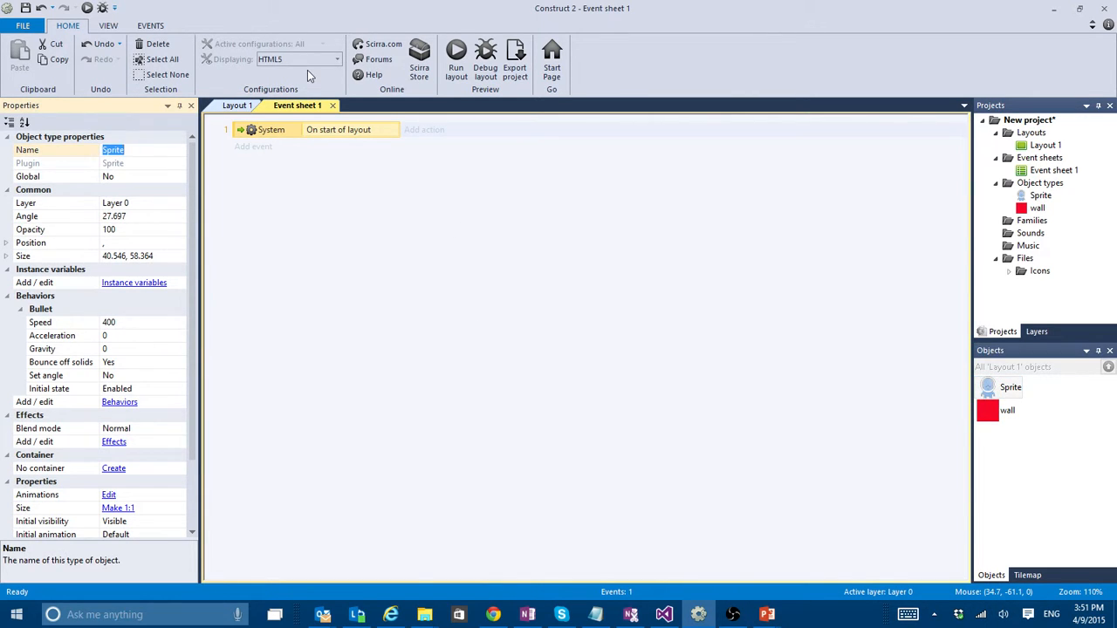
pyautogui.write('alien')
pyautogui.press('Return')
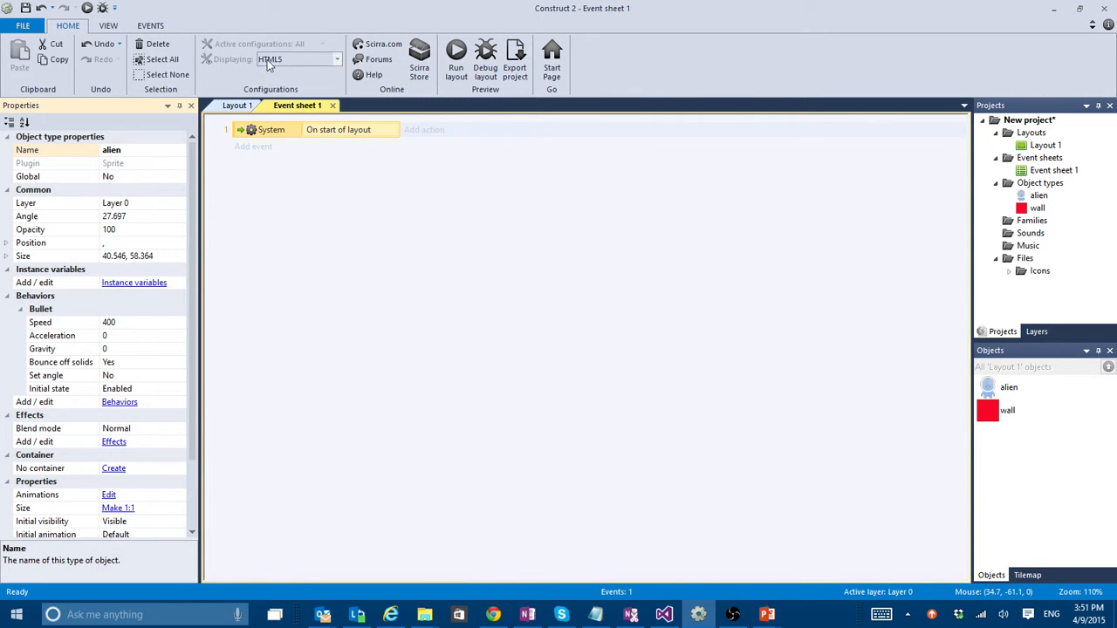
pyautogui.click(420, 131)
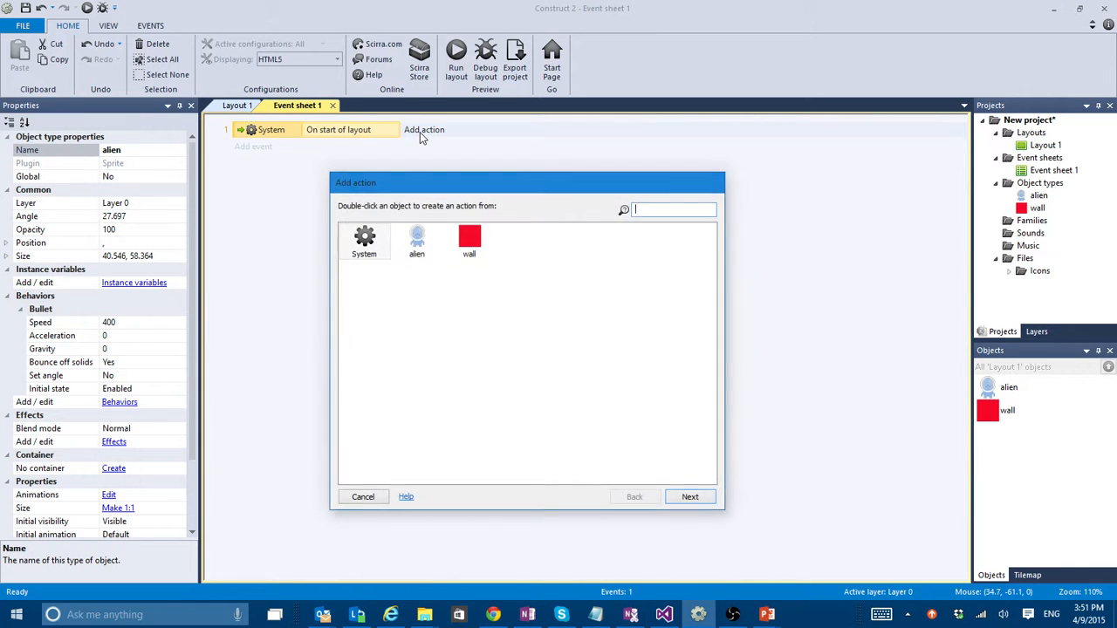
pyautogui.doubleClick(417, 240)
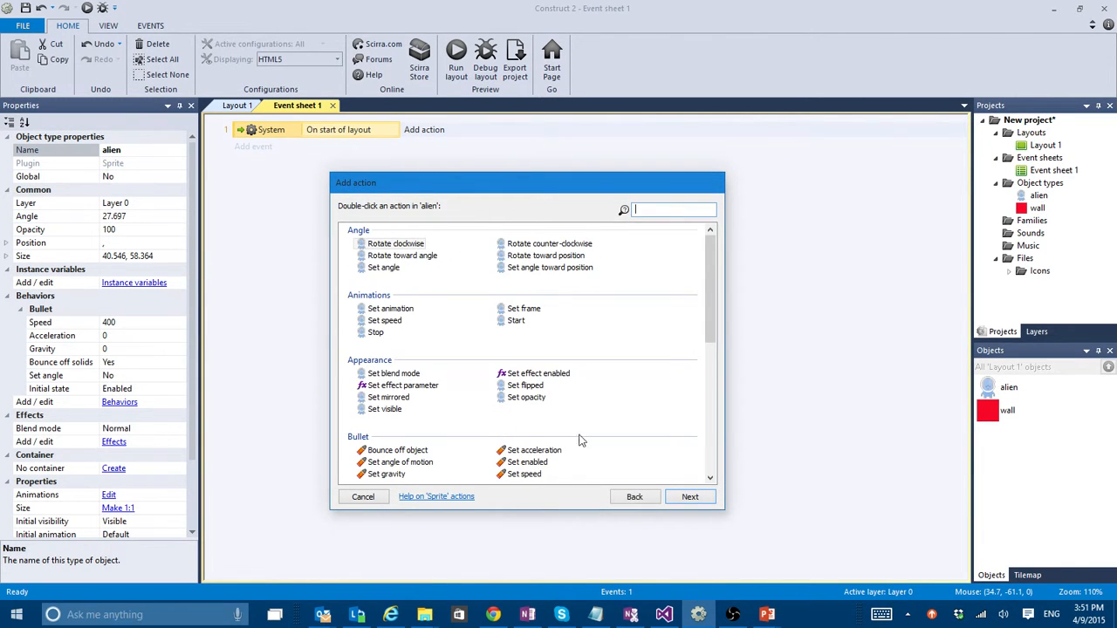
pyautogui.click(364, 498)
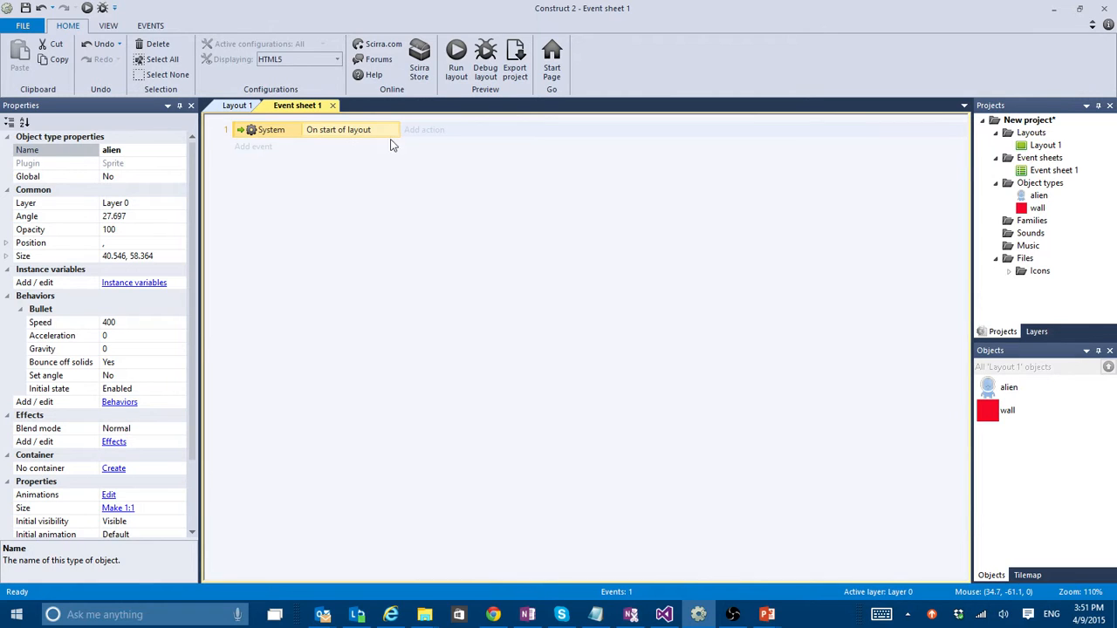
# - Add an alien Set angle action with random(0,360) to the "On start of layout" event and test it in the browser preview
pyautogui.click(437, 137)
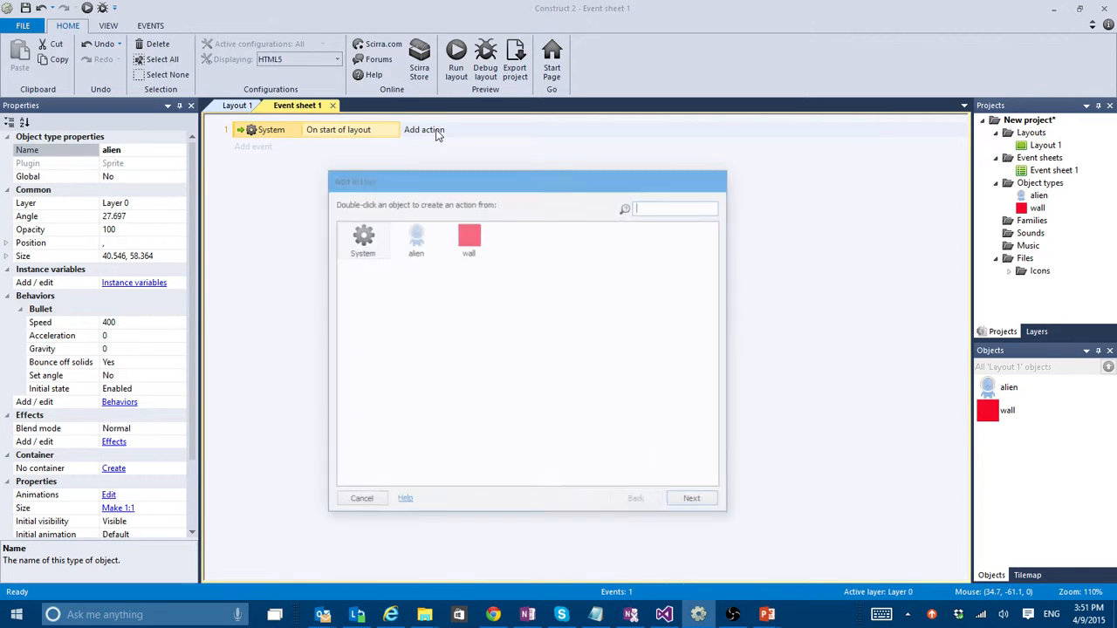
pyautogui.doubleClick(420, 246)
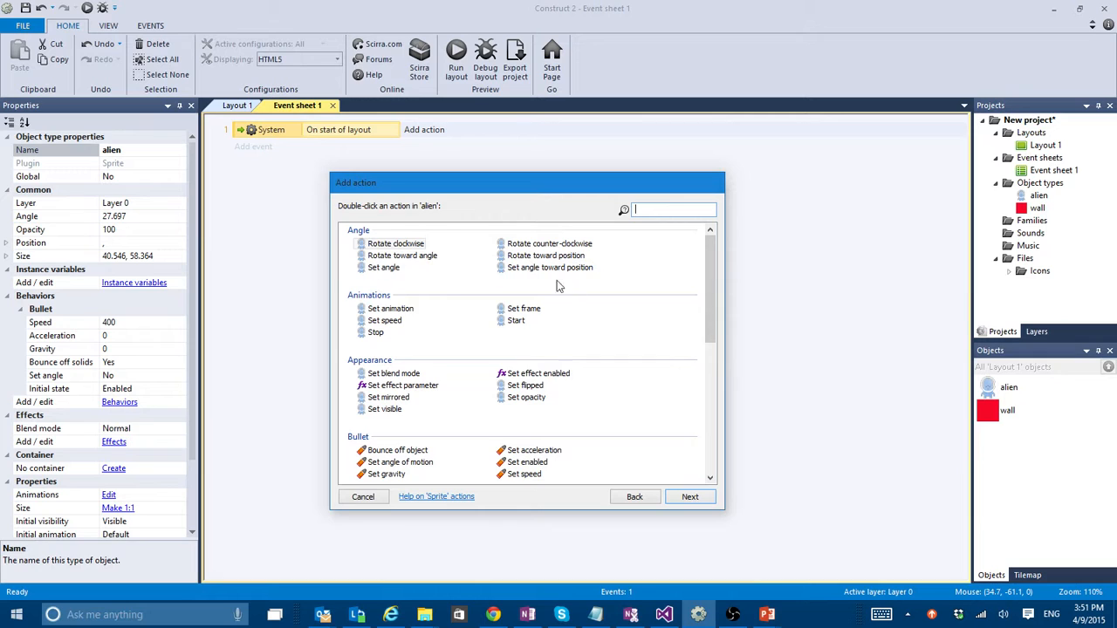
pyautogui.doubleClick(383, 267)
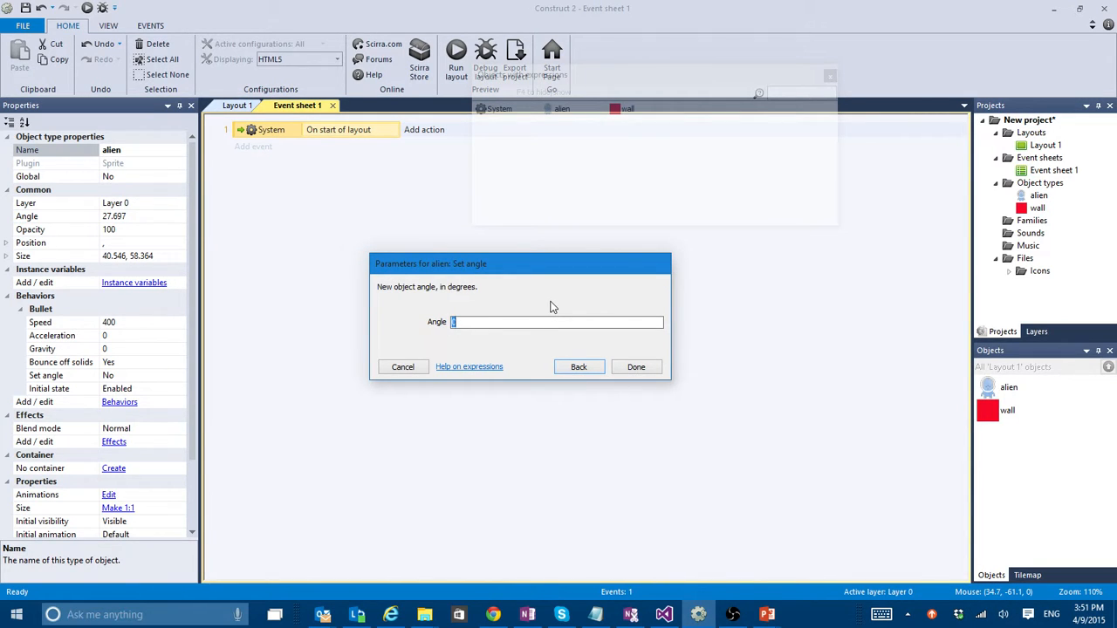
pyautogui.write('r')
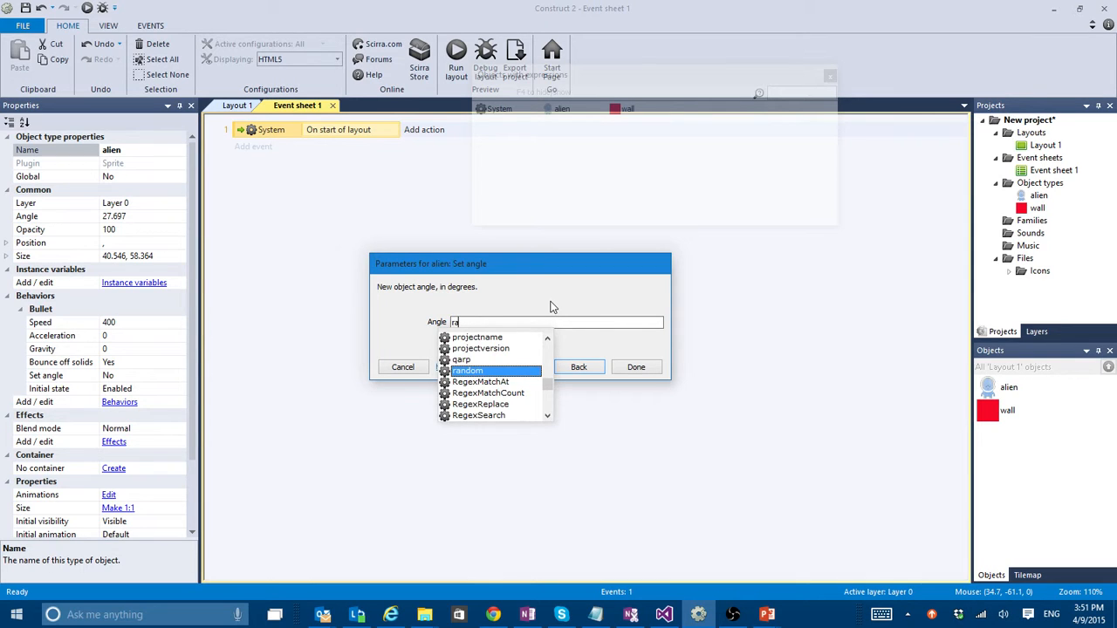
pyautogui.write('a')
pyautogui.press('Return')
pyautogui.write('(')
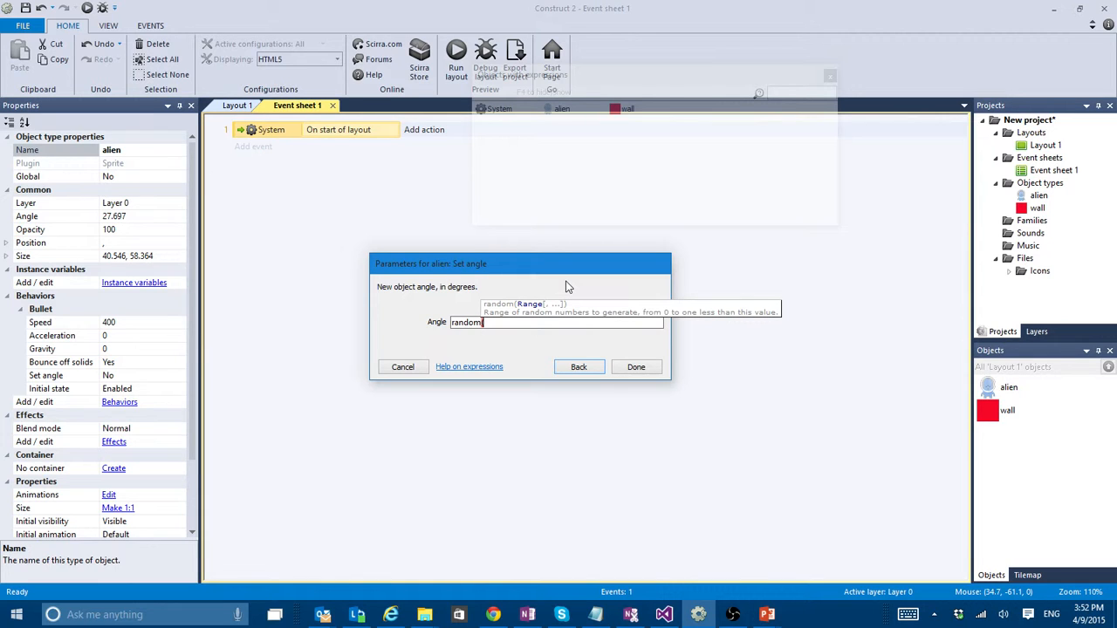
pyautogui.write('0,')
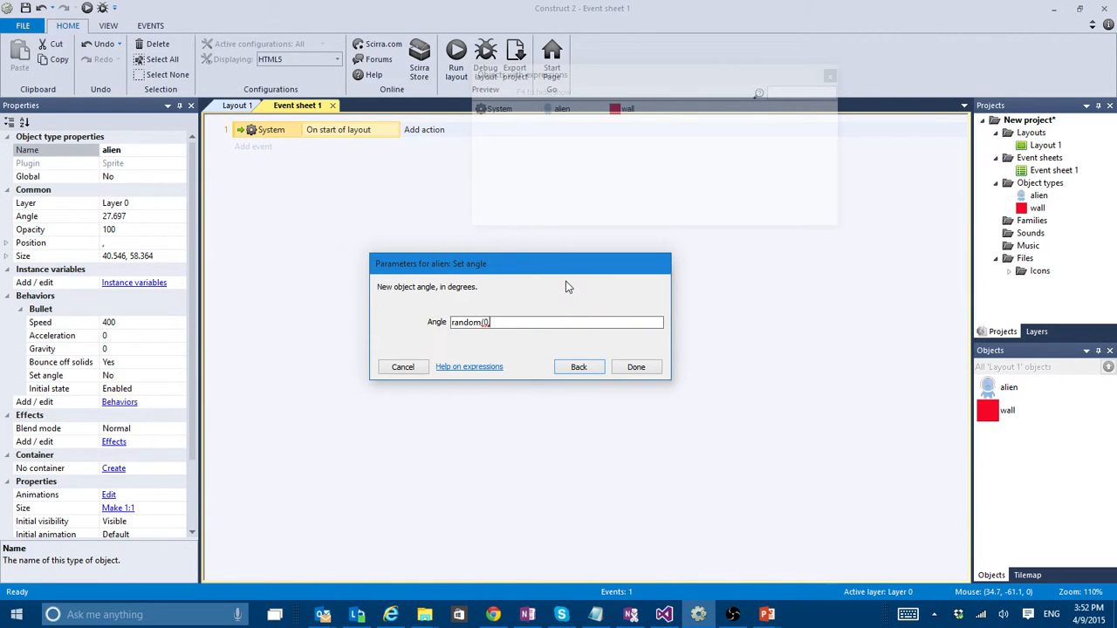
pyautogui.write('360)')
pyautogui.click(633, 368)
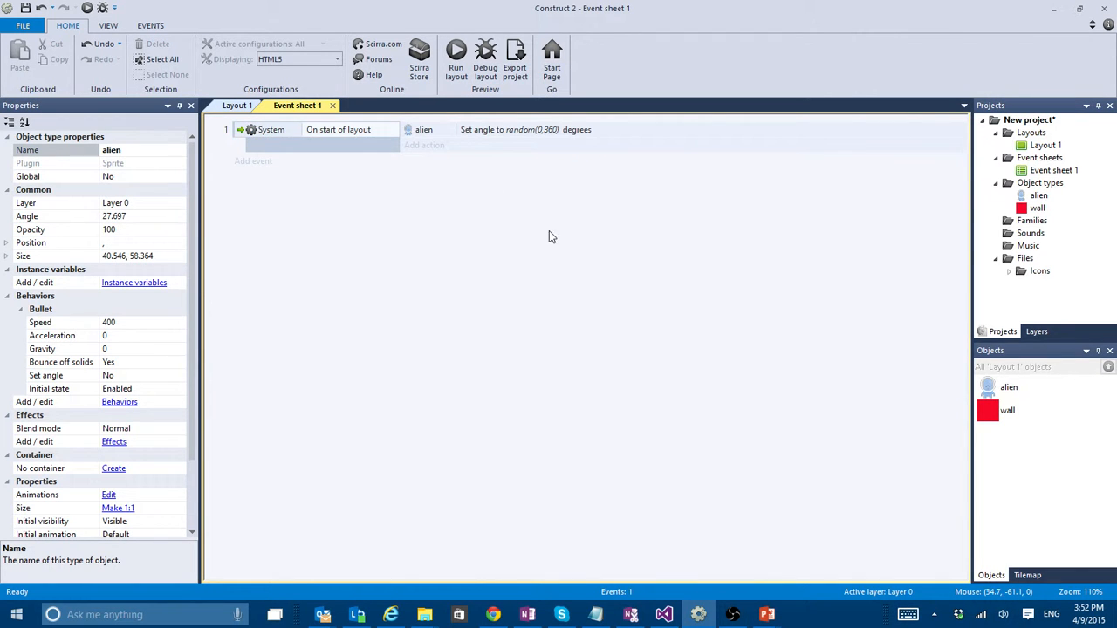
pyautogui.click(458, 58)
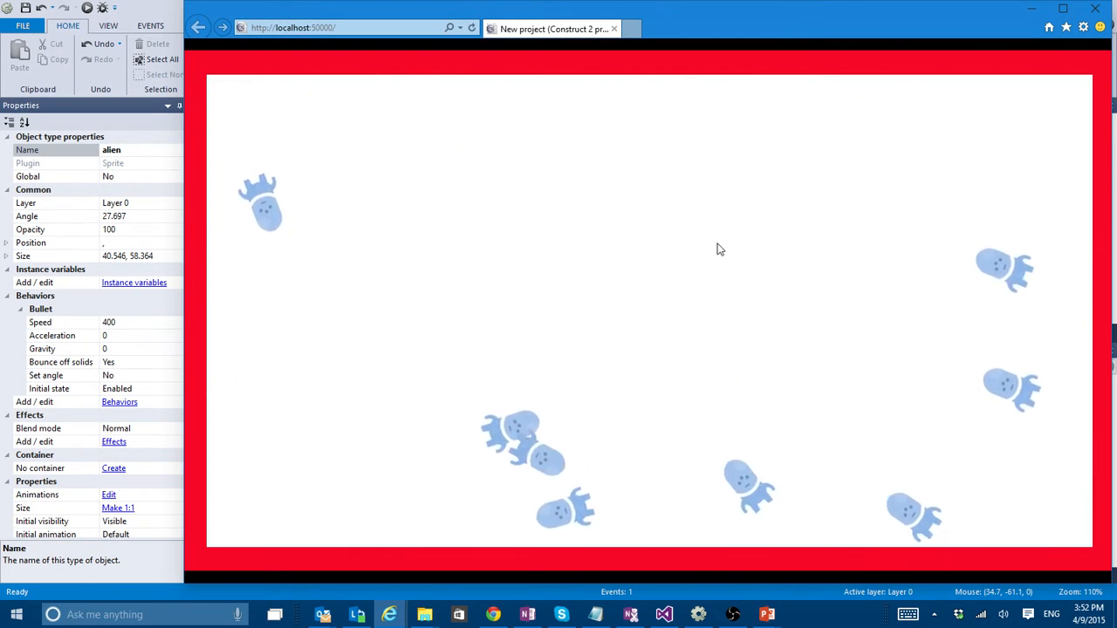
pyautogui.click(1095, 9)
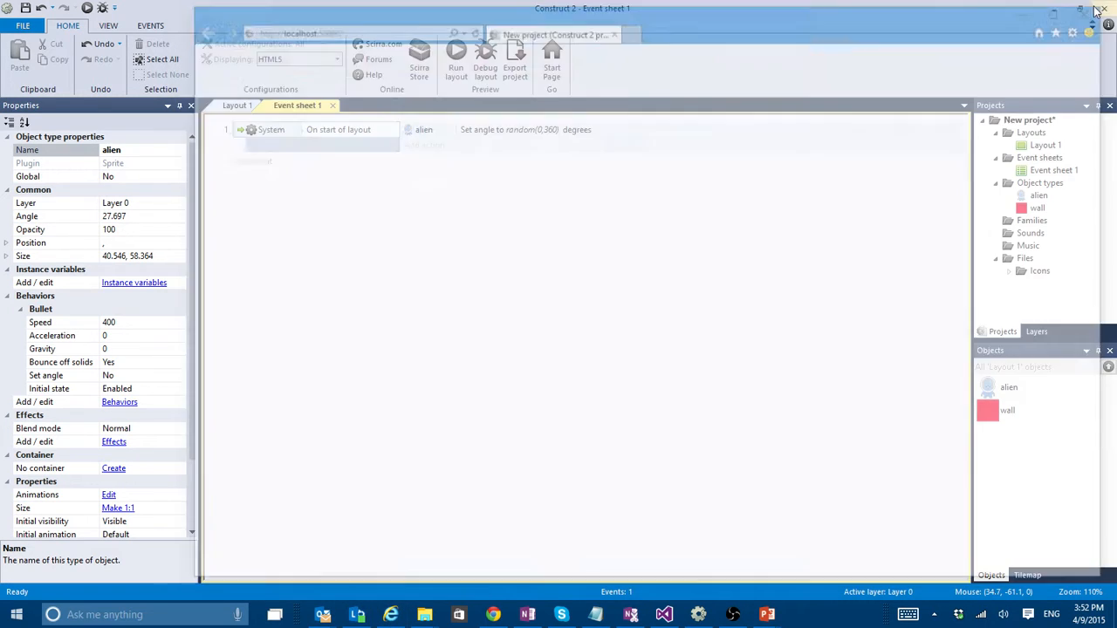
# - Insert a Touch input object into the project from Layout 1
pyautogui.click(239, 105)
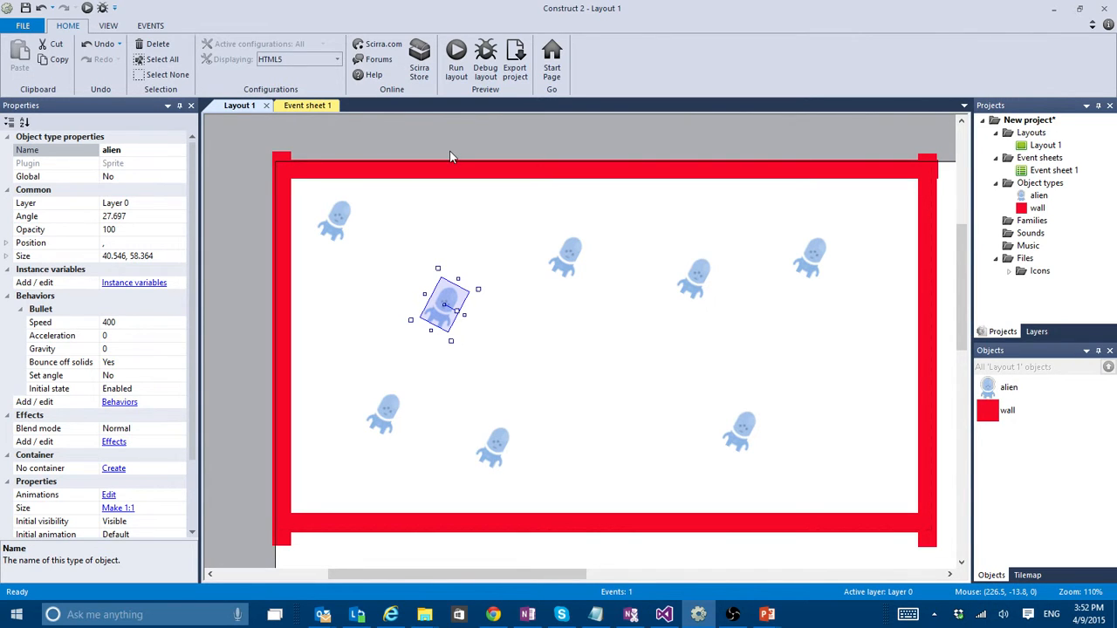
pyautogui.doubleClick(398, 130)
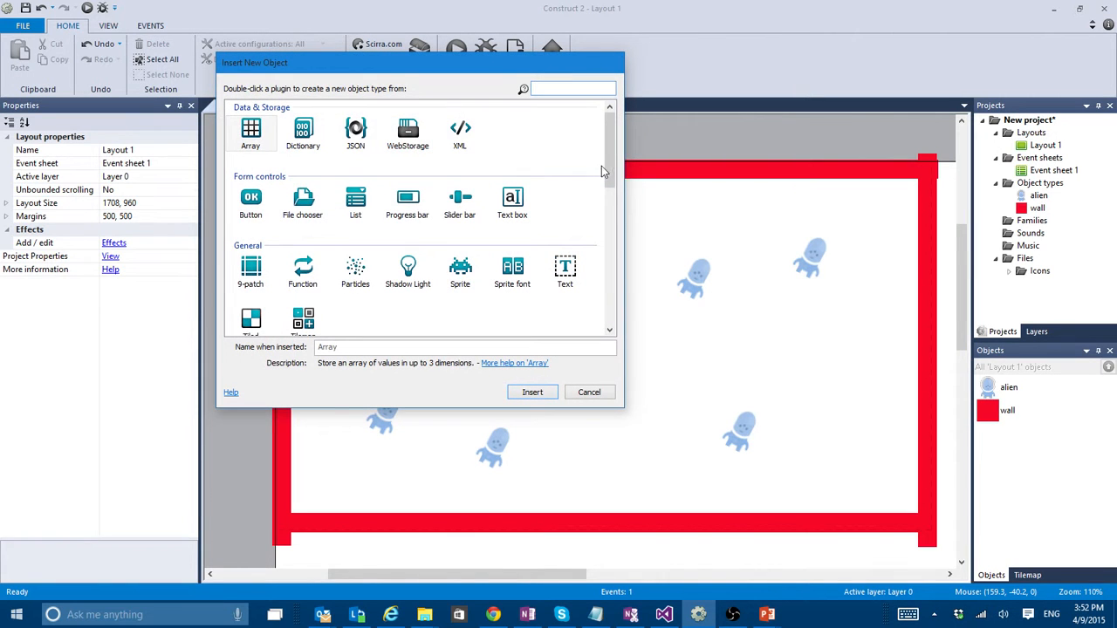
pyautogui.moveTo(611, 155); pyautogui.dragTo(610, 216)
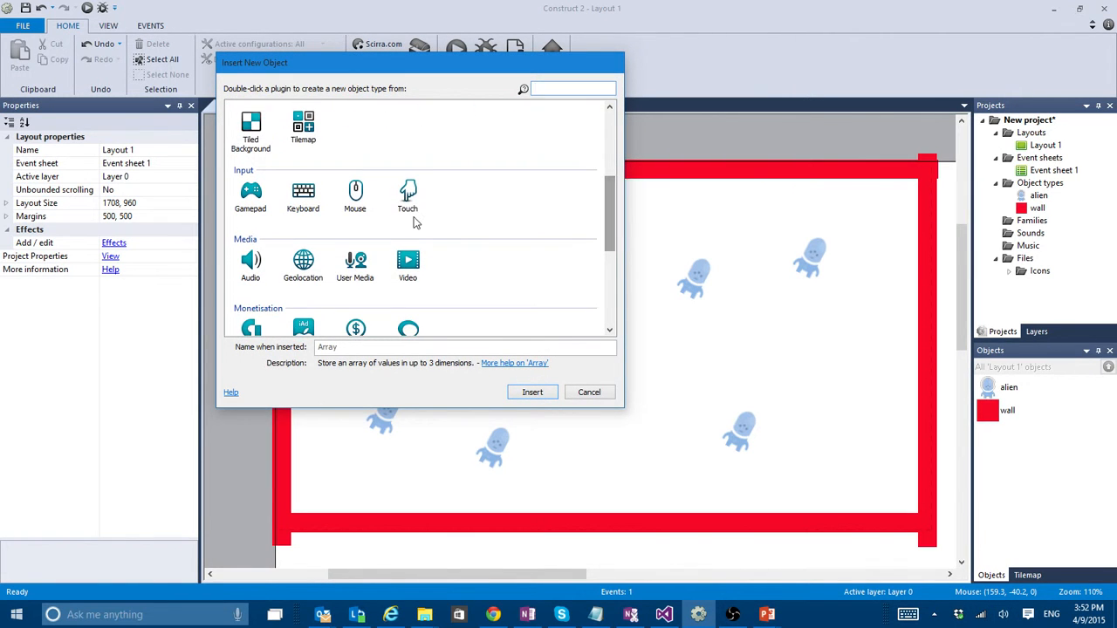
pyautogui.doubleClick(412, 199)
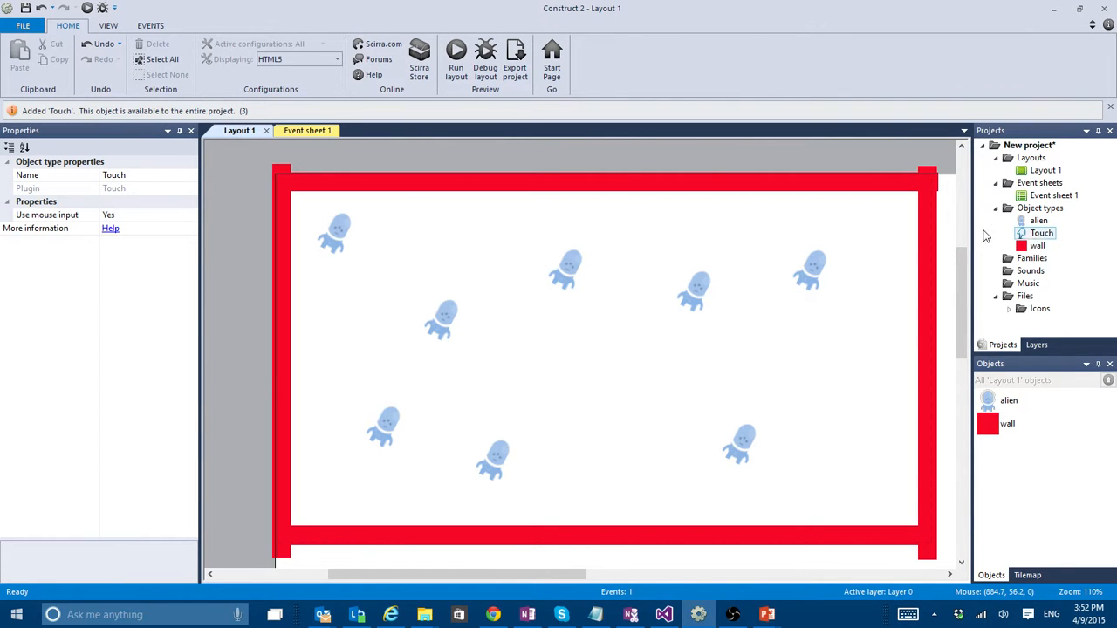
pyautogui.doubleClick(464, 164)
pyautogui.moveTo(616, 160); pyautogui.dragTo(610, 250)
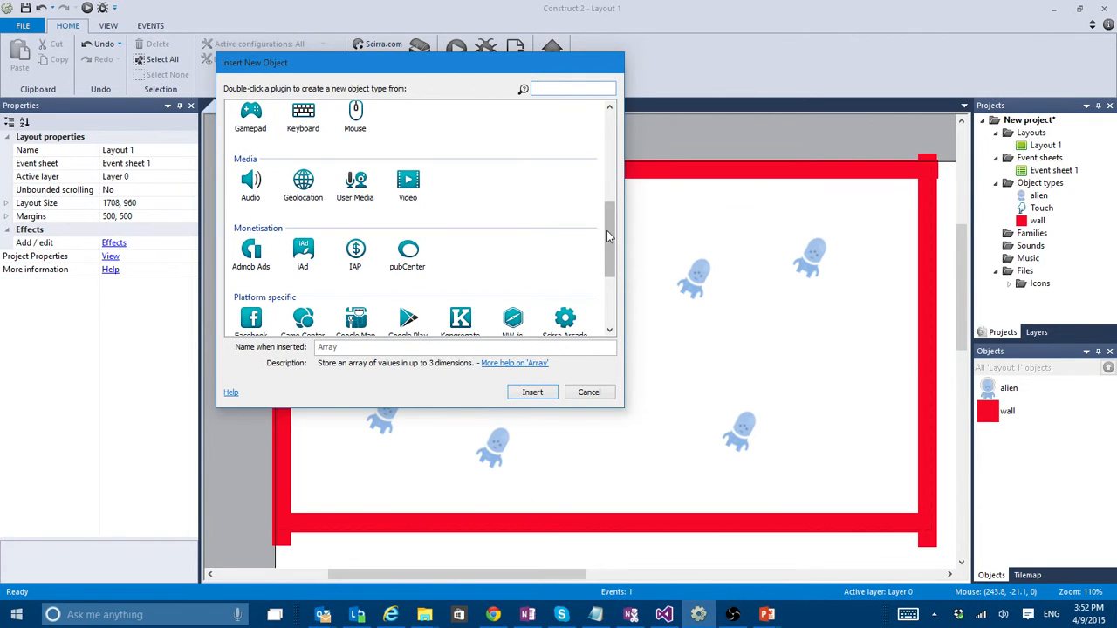
pyautogui.moveTo(608, 226); pyautogui.dragTo(608, 192)
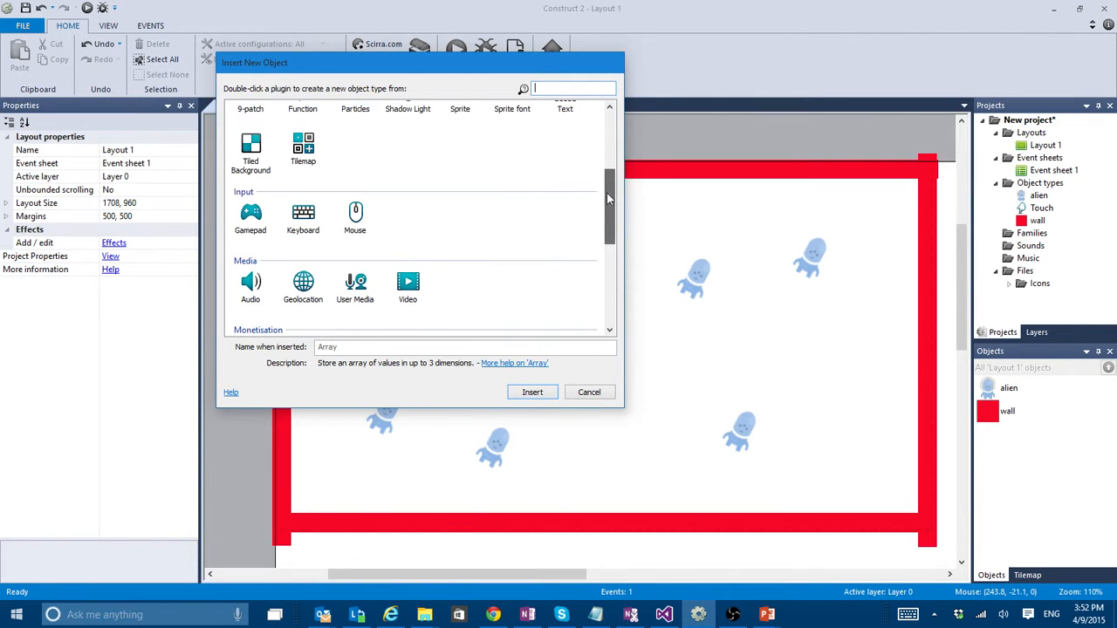
pyautogui.click(589, 391)
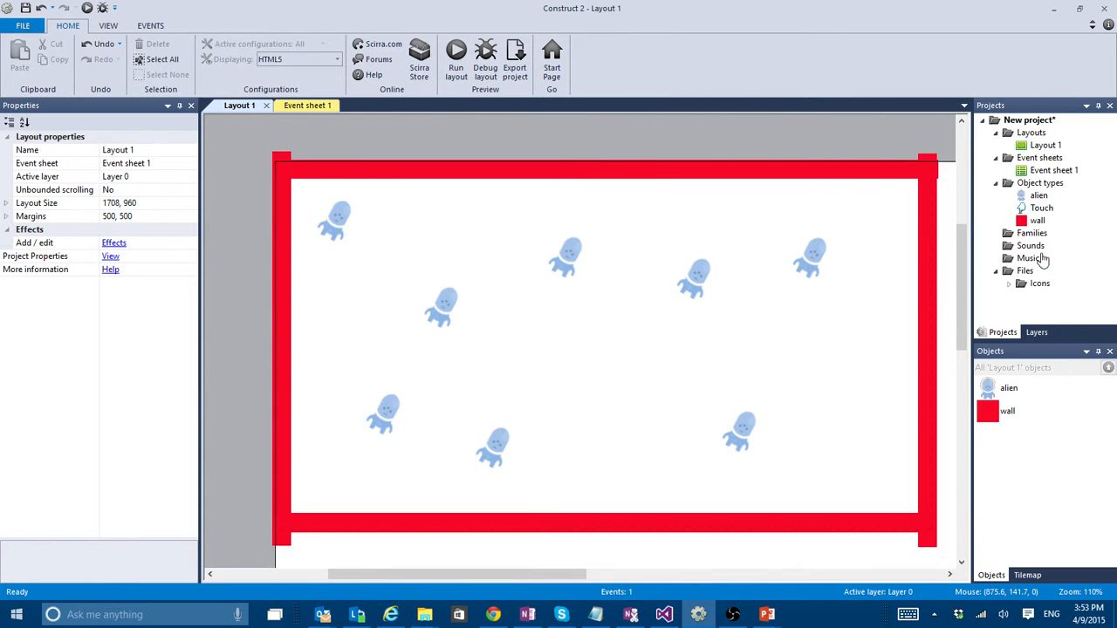
pyautogui.click(1040, 209)
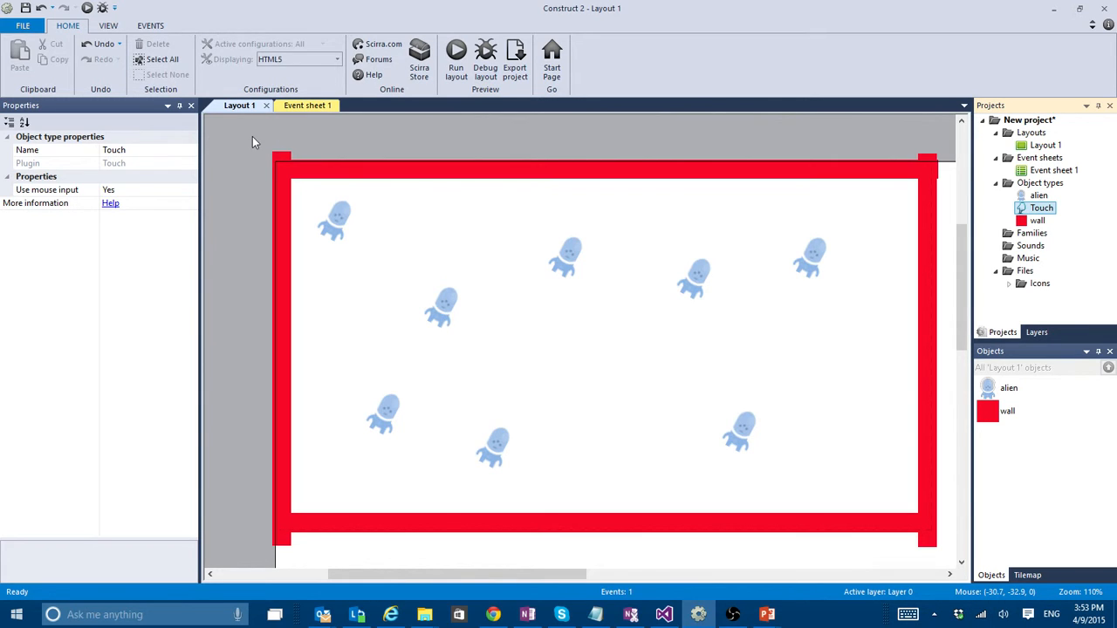
pyautogui.click(347, 218)
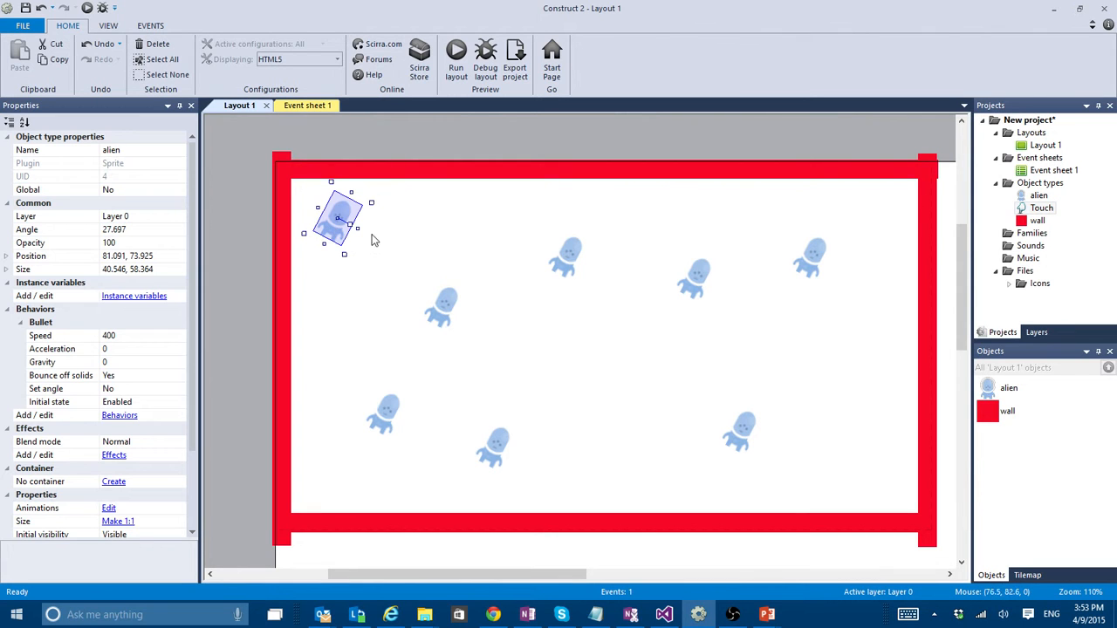
pyautogui.click(445, 305)
pyautogui.click(568, 258)
pyautogui.click(698, 277)
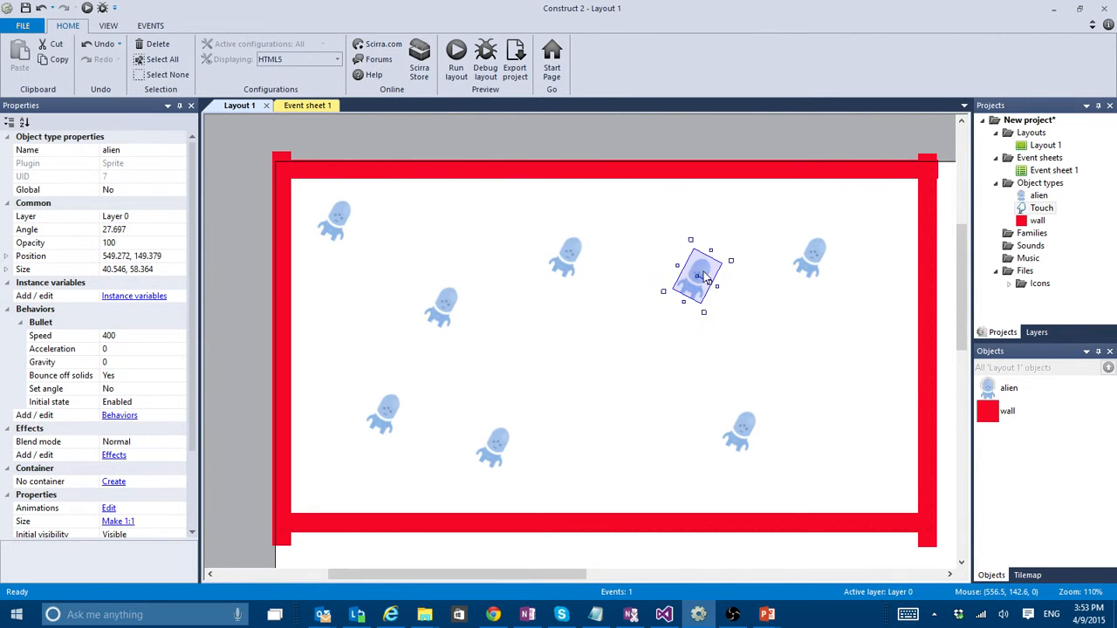
pyautogui.click(824, 265)
pyautogui.click(696, 280)
# - Replace the alien sprite's image with p3_front.png from the Player graphics folder
pyautogui.doubleClick(568, 258)
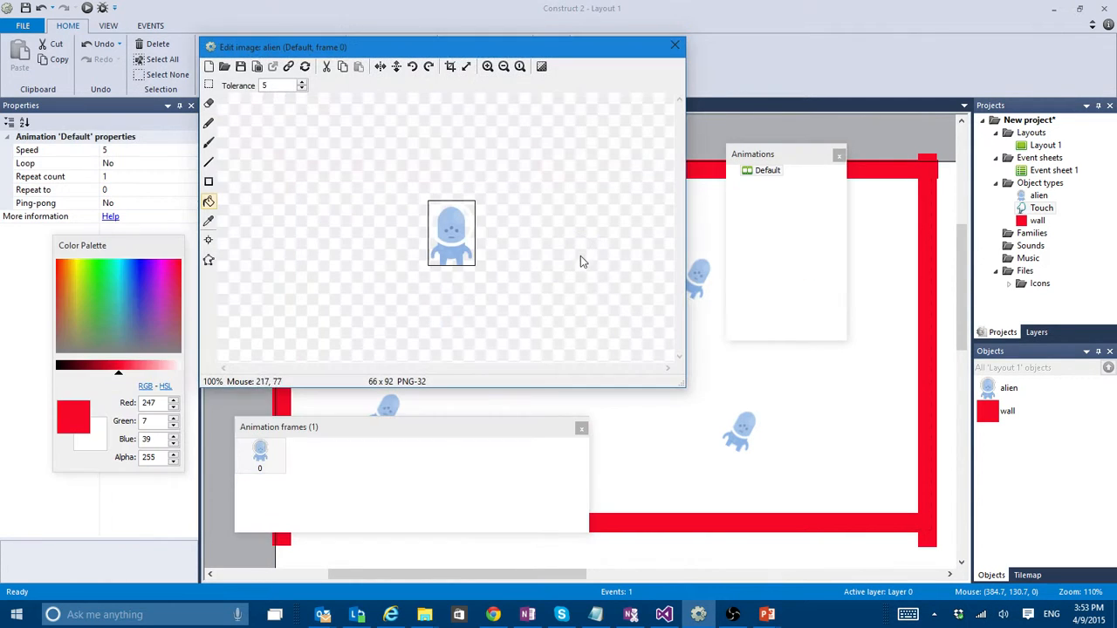
pyautogui.click(224, 66)
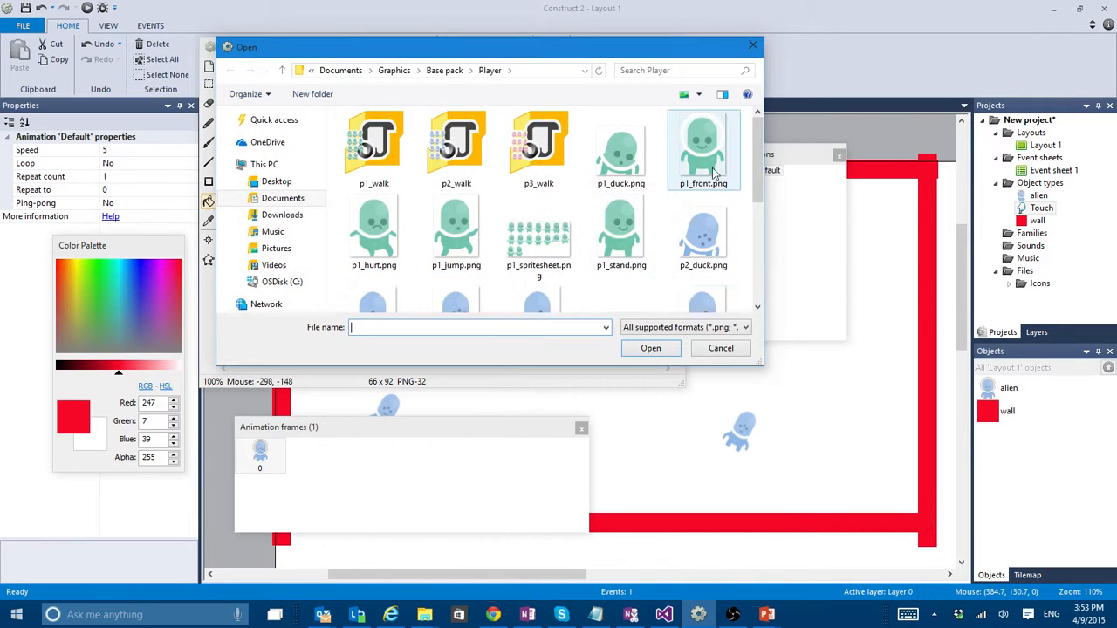
pyautogui.scroll(-5, 711, 174)
pyautogui.doubleClick(450, 183)
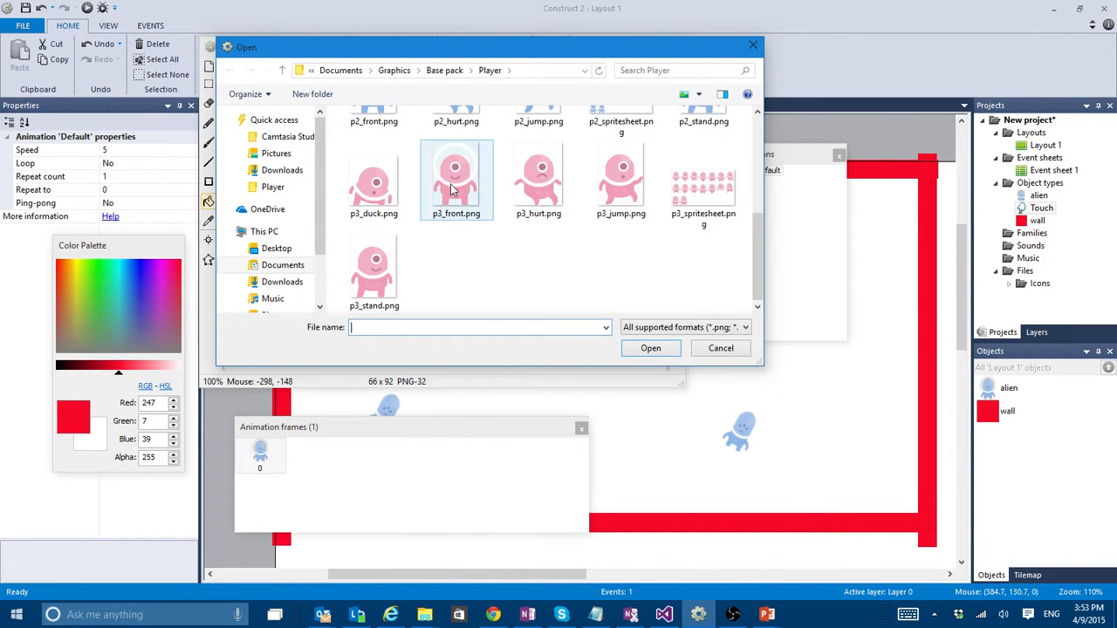
pyautogui.click(676, 41)
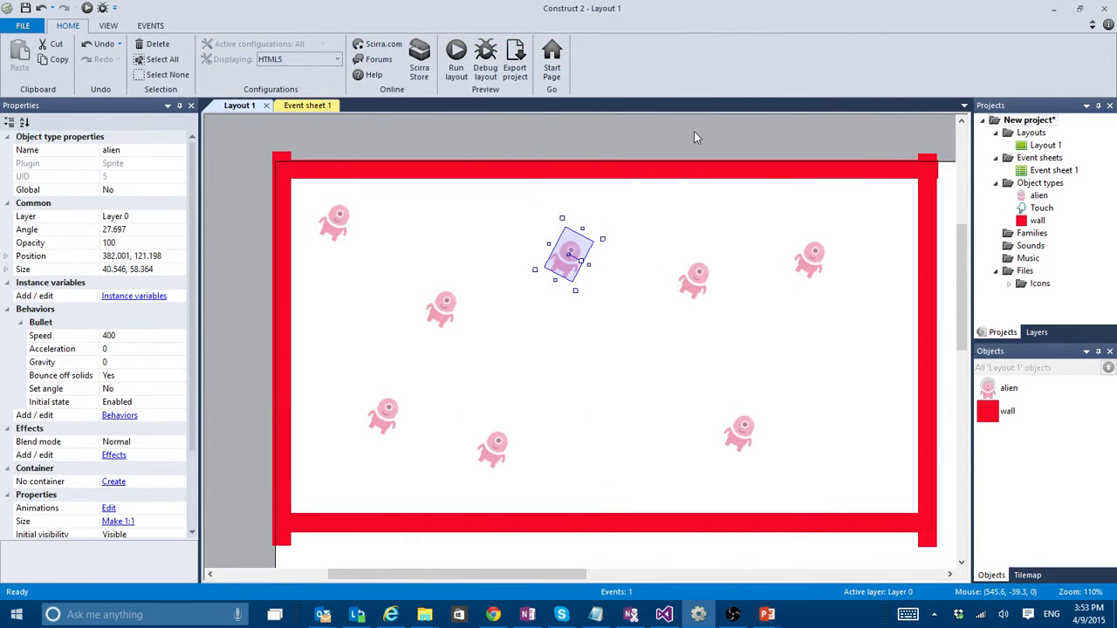
pyautogui.click(702, 138)
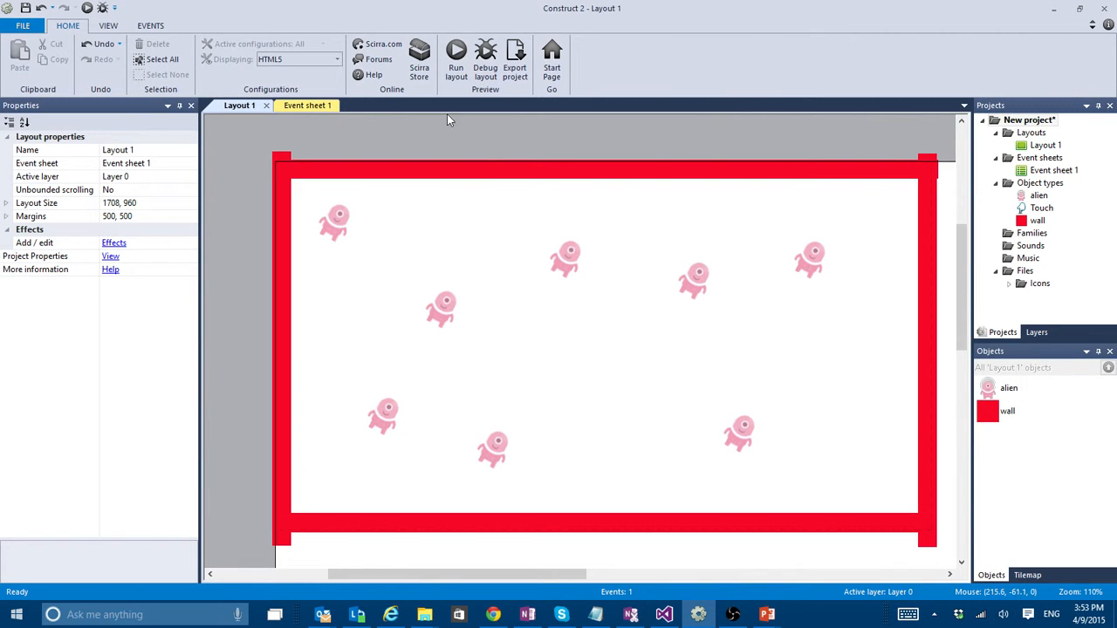
# - Fill the wall sprite's image with green, RGB 83, 171, 87
pyautogui.doubleClick(512, 171)
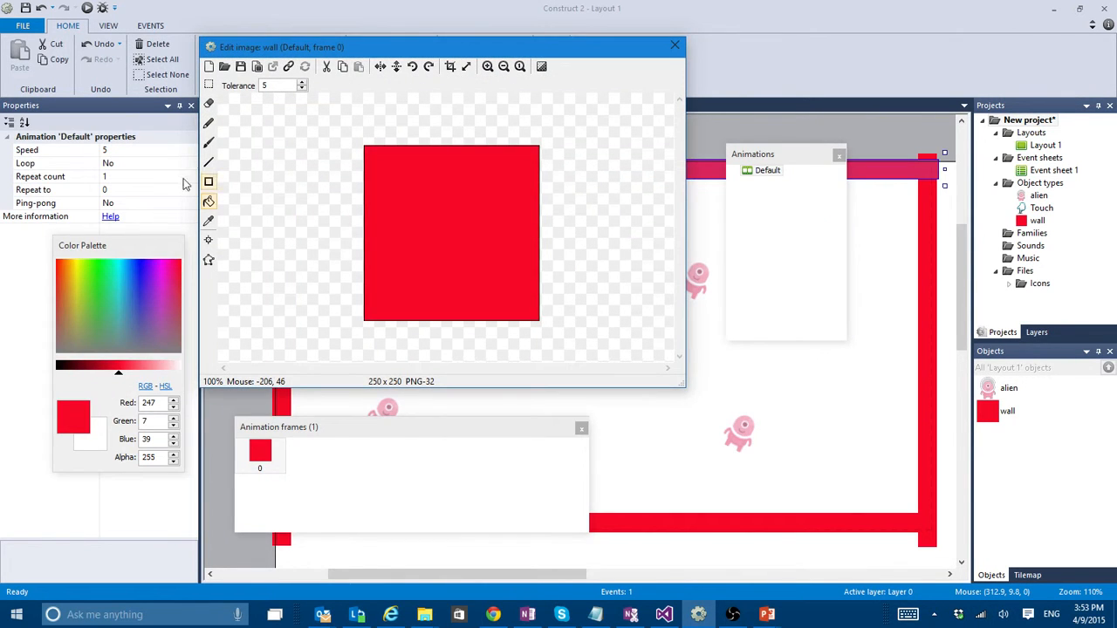
pyautogui.click(99, 320)
pyautogui.click(390, 275)
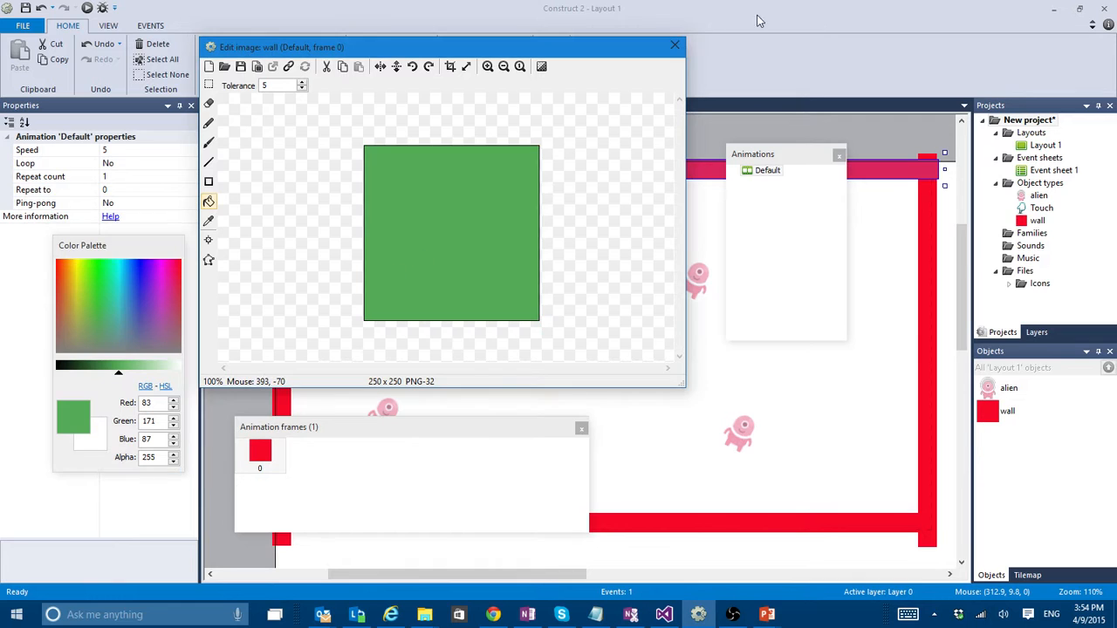
pyautogui.click(674, 44)
pyautogui.click(687, 129)
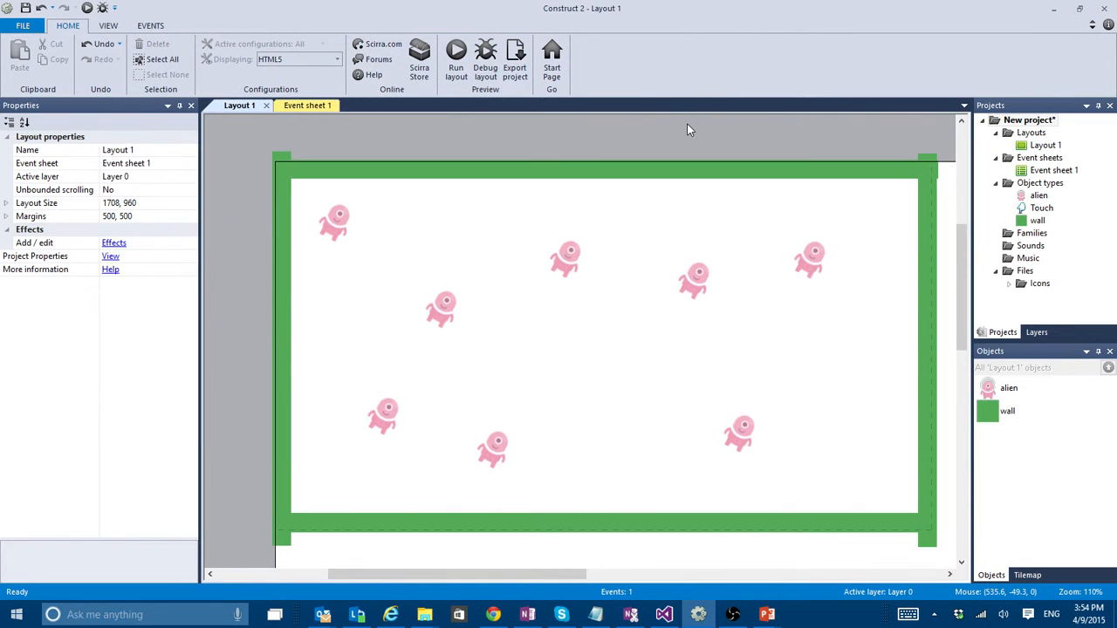
# - Add a Touch "On touched object" event for the alien in Event sheet 1
pyautogui.click(310, 105)
pyautogui.click(253, 161)
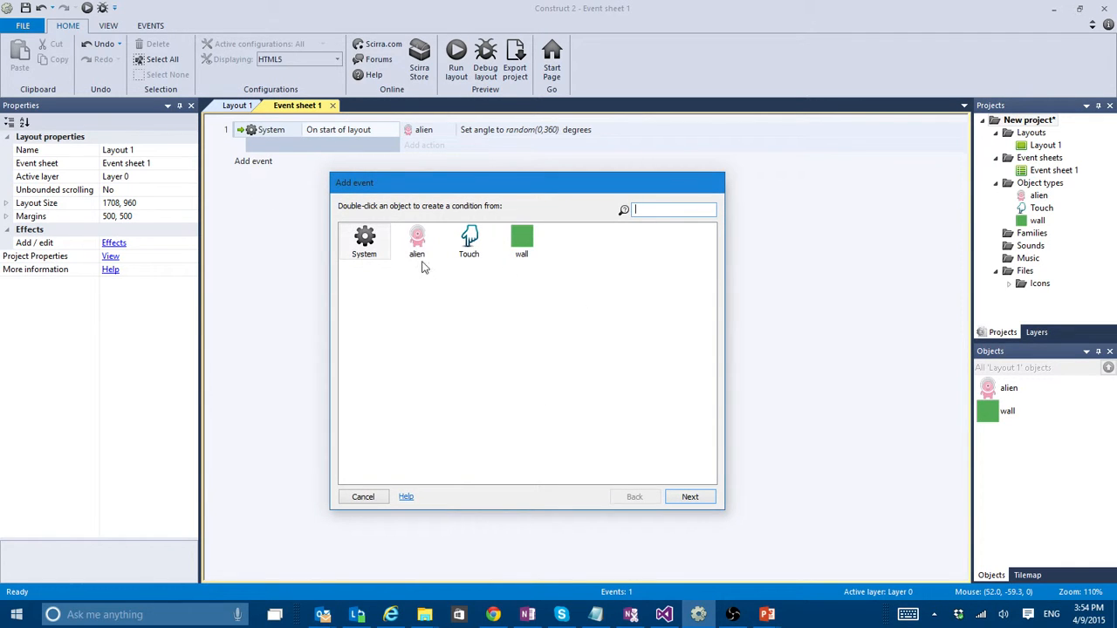
pyautogui.doubleClick(471, 244)
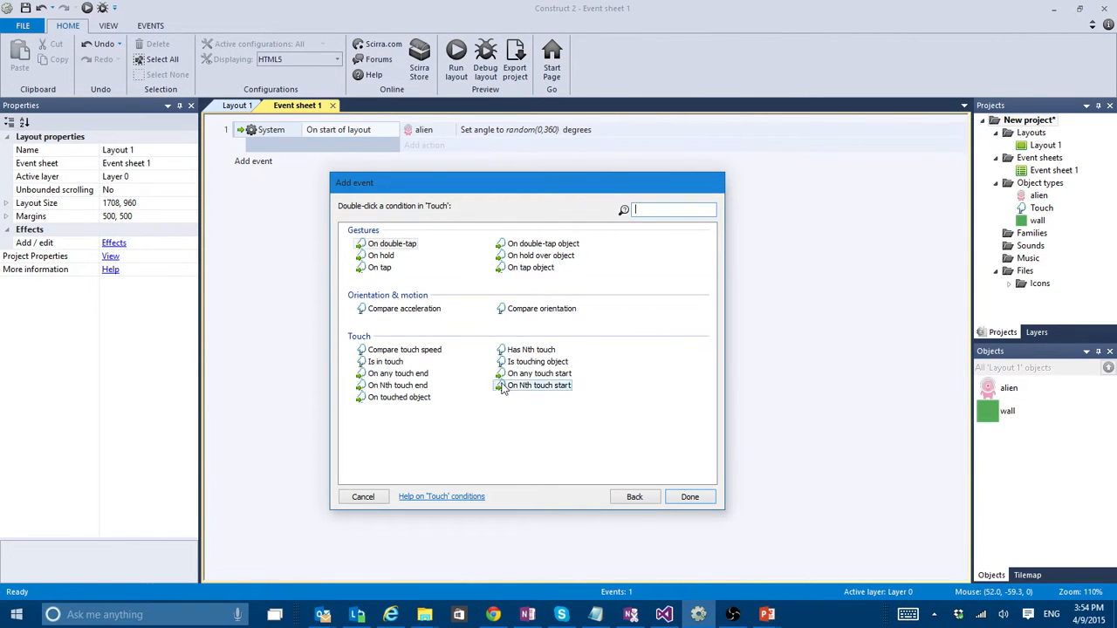
pyautogui.click(396, 398)
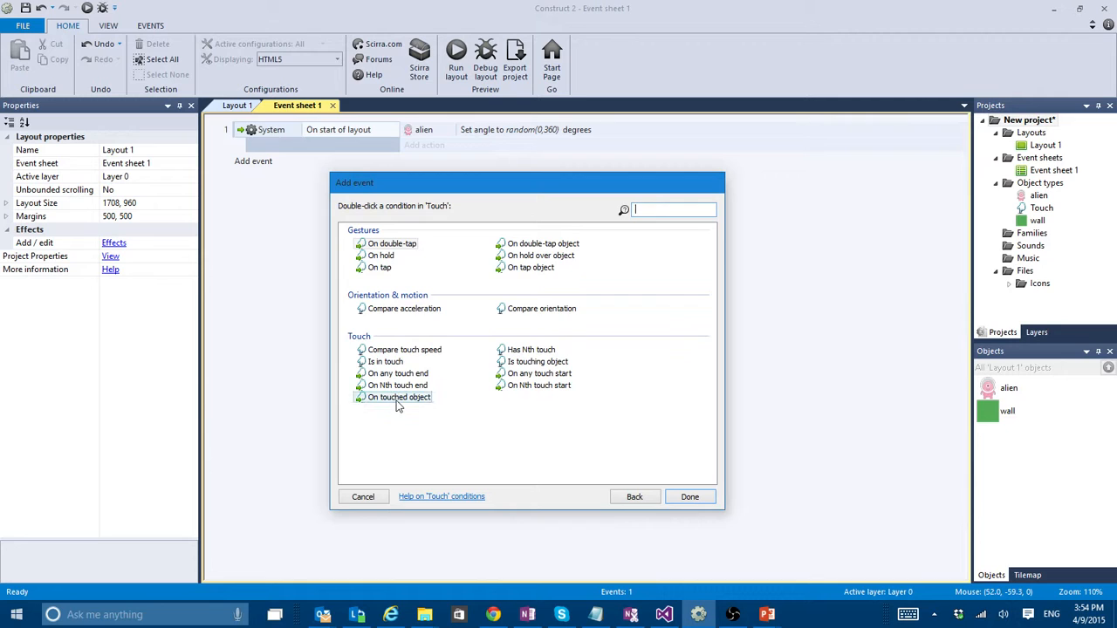
pyautogui.doubleClick(397, 398)
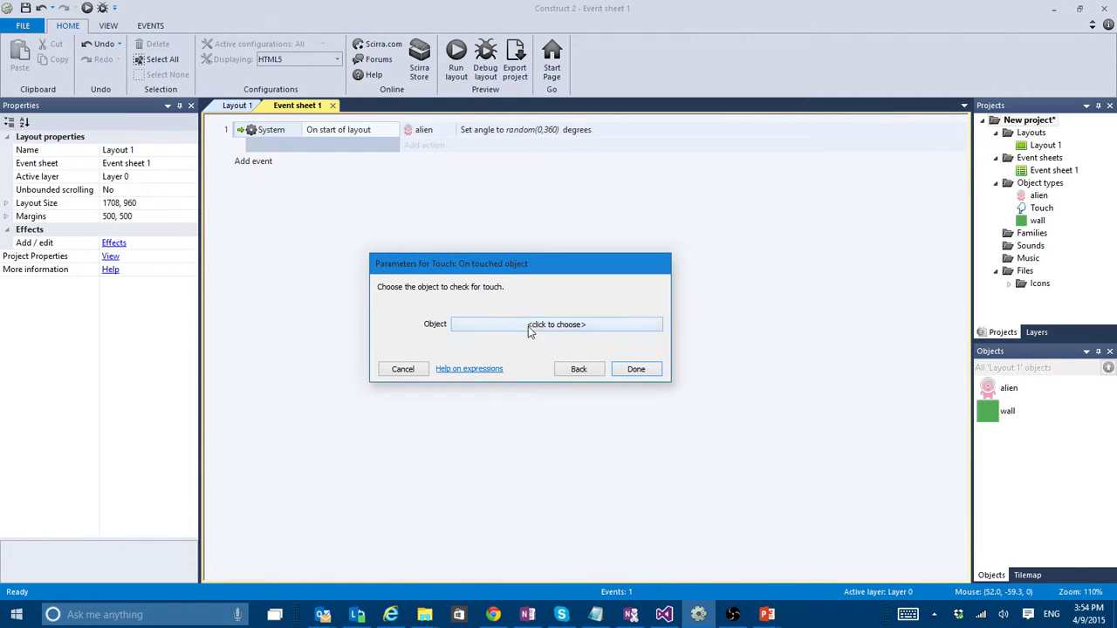
pyautogui.click(624, 326)
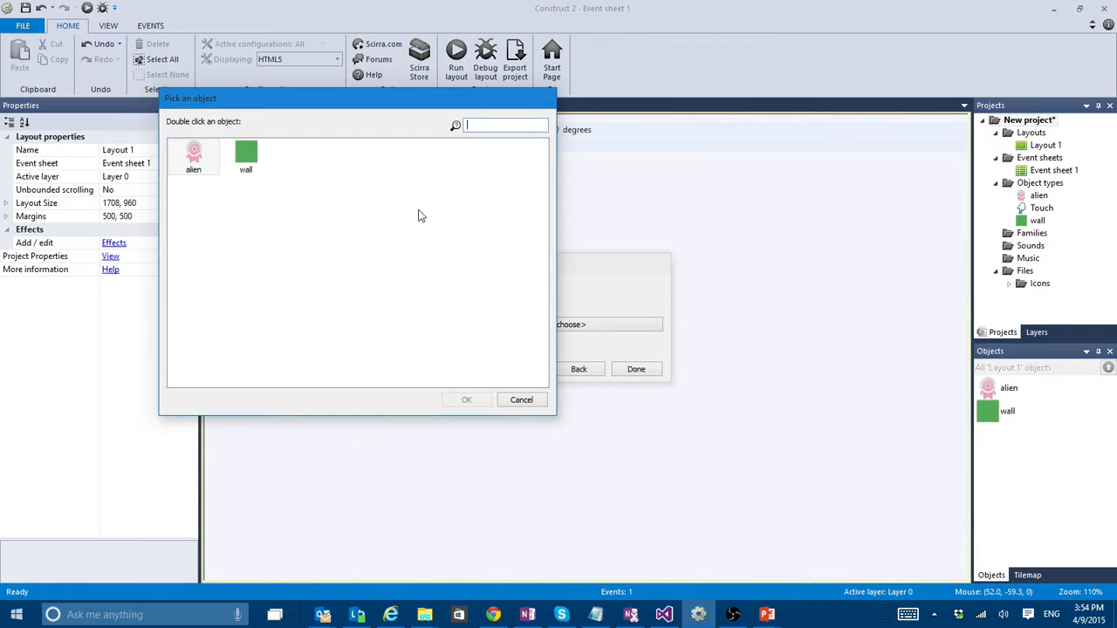
pyautogui.doubleClick(193, 167)
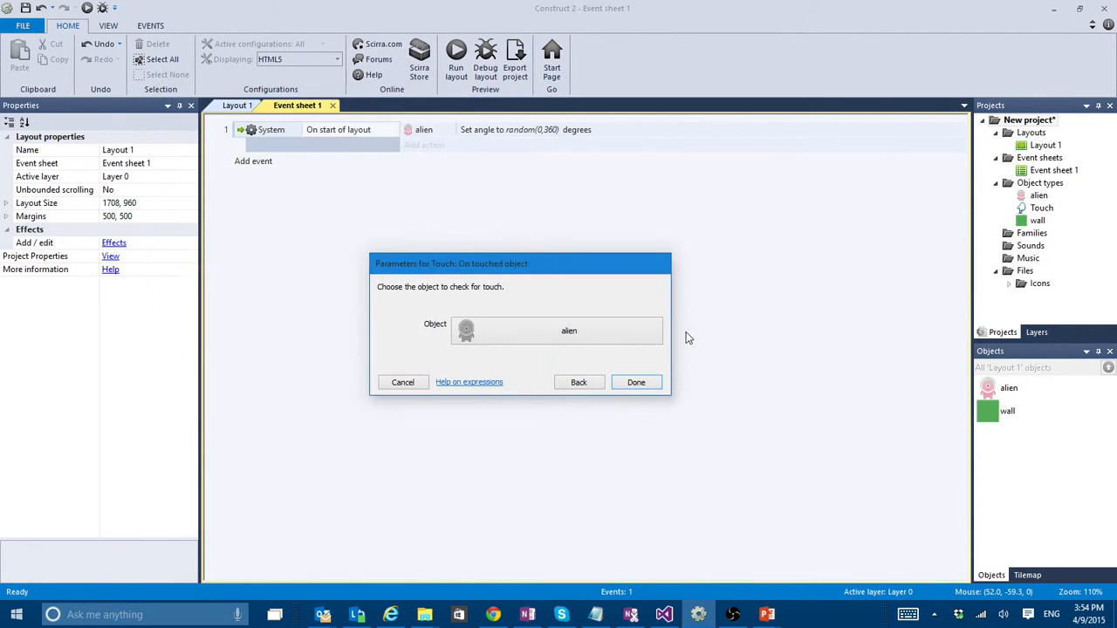
pyautogui.click(634, 384)
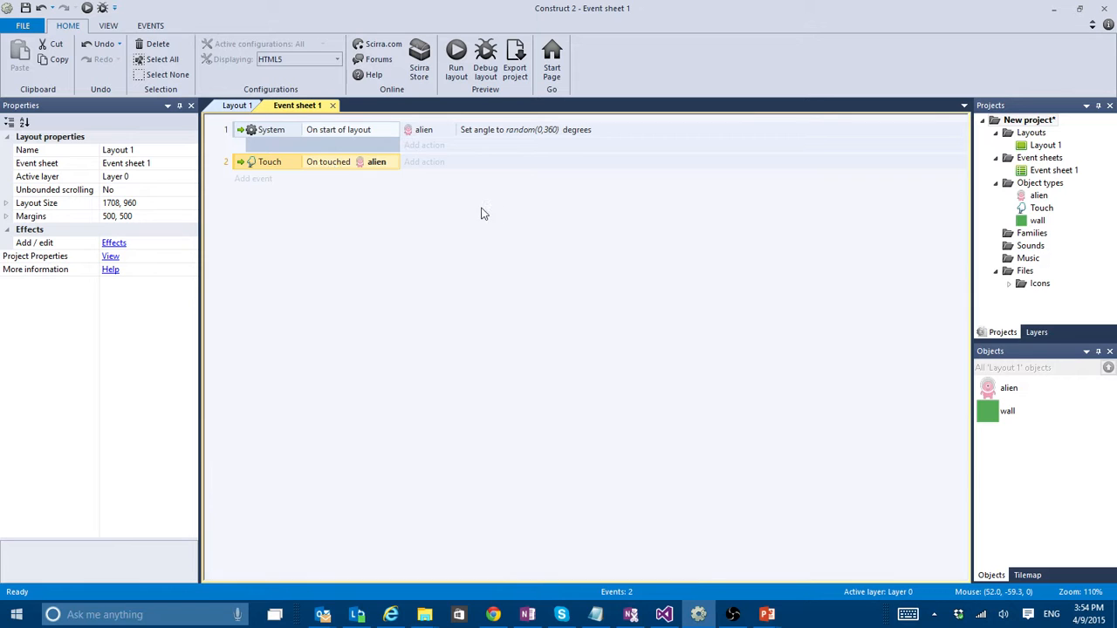
# - Add an alien Destroy action to the "On touched alien" event
pyautogui.click(423, 162)
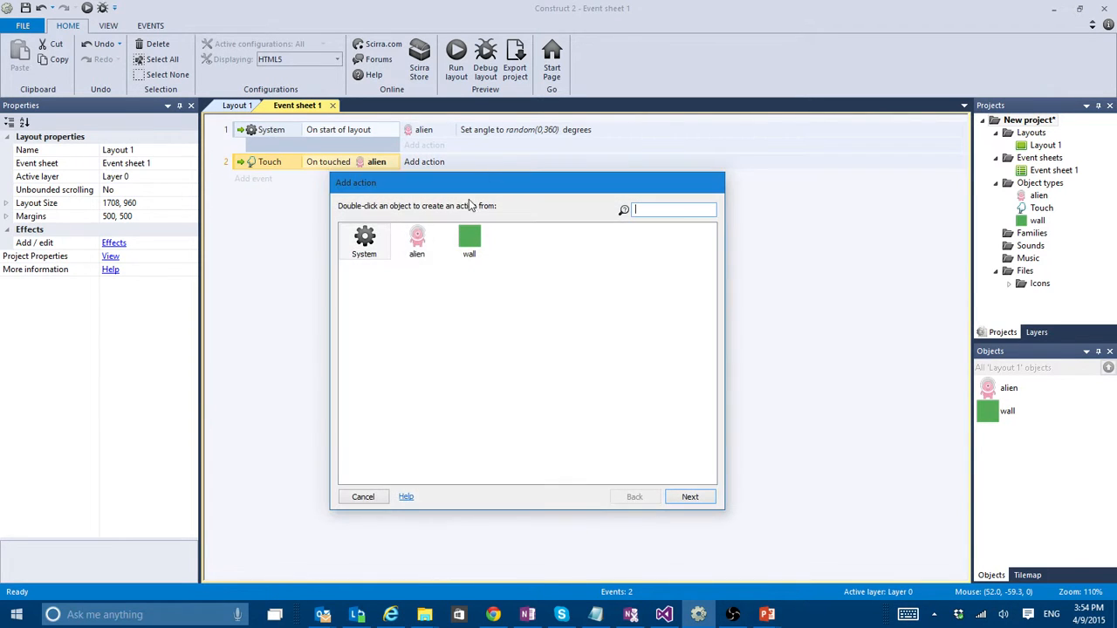
pyautogui.doubleClick(416, 249)
pyautogui.write('des')
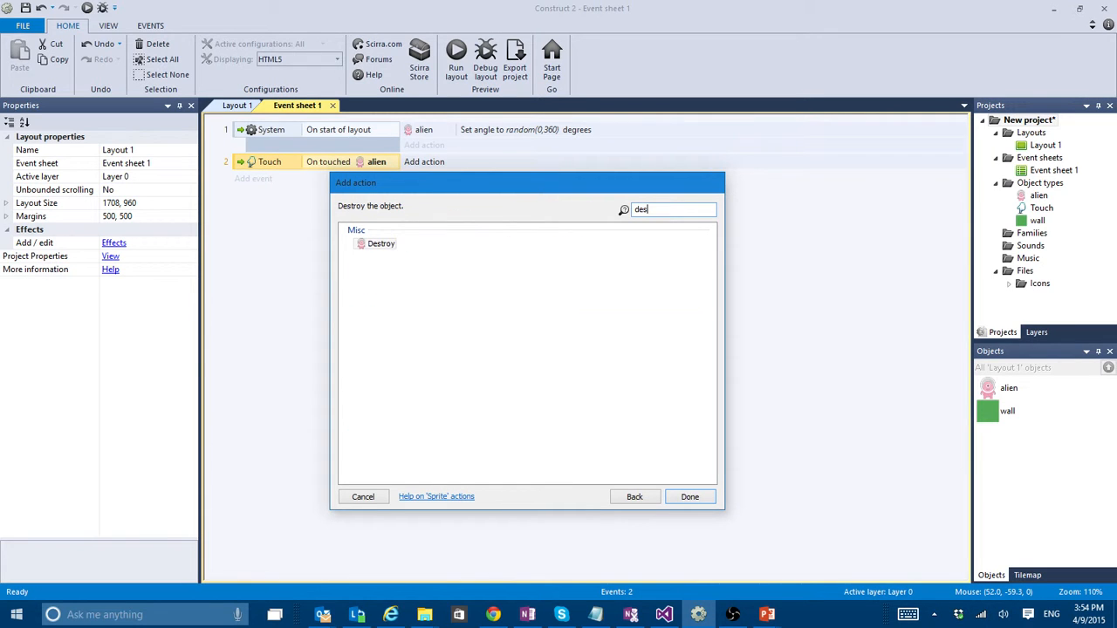
pyautogui.doubleClick(397, 247)
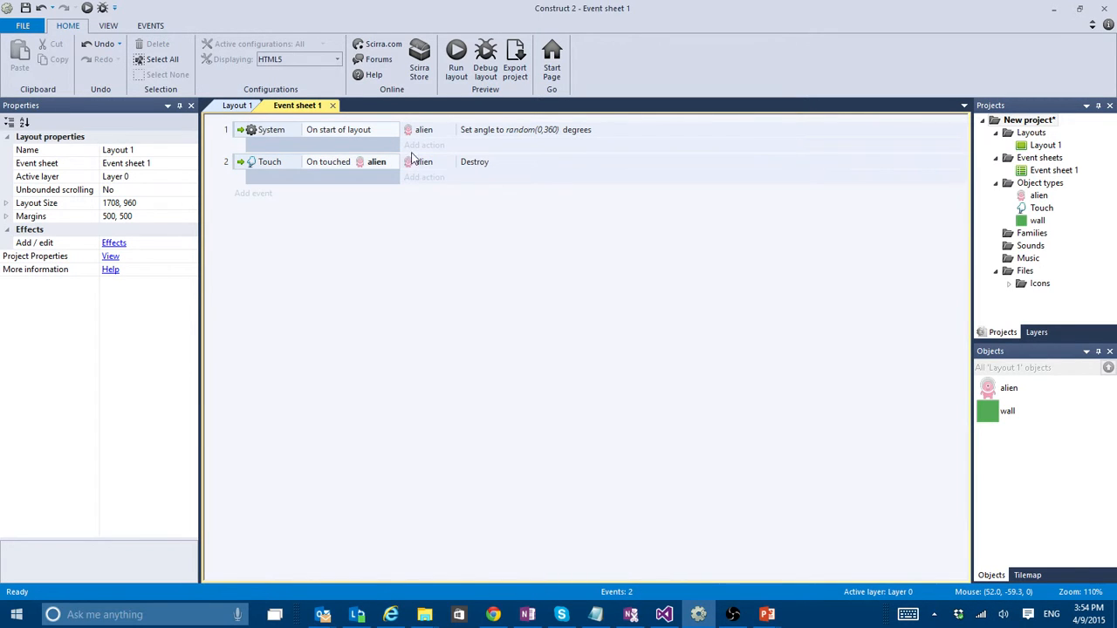
# - Run the layout in the browser preview, test touching the moving aliens to destroy them, and close the preview
pyautogui.click(455, 66)
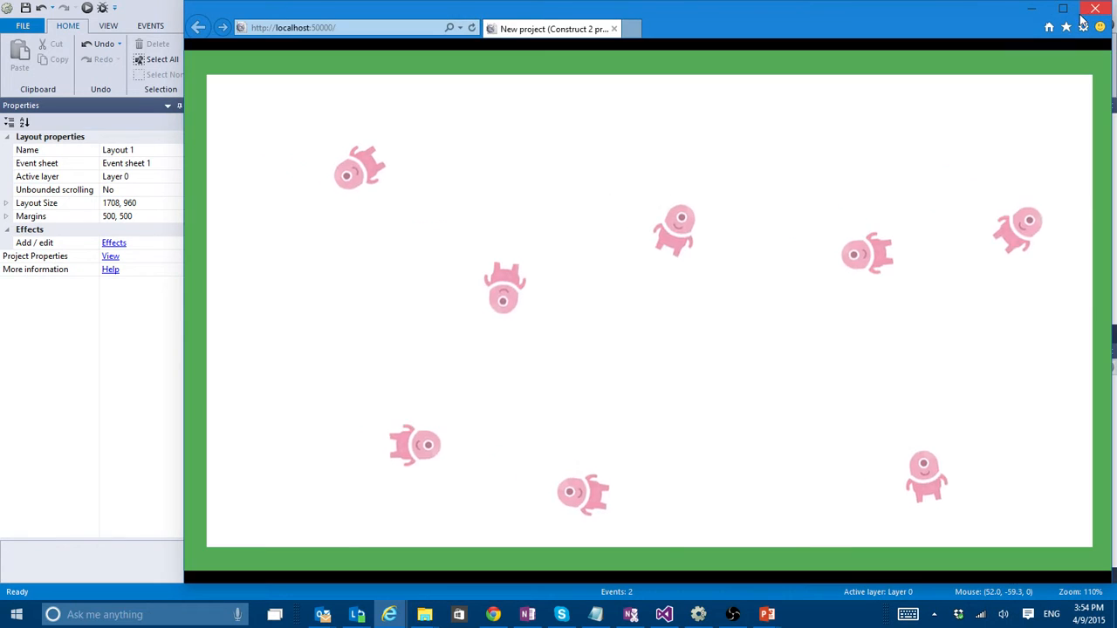
pyautogui.click(1063, 9)
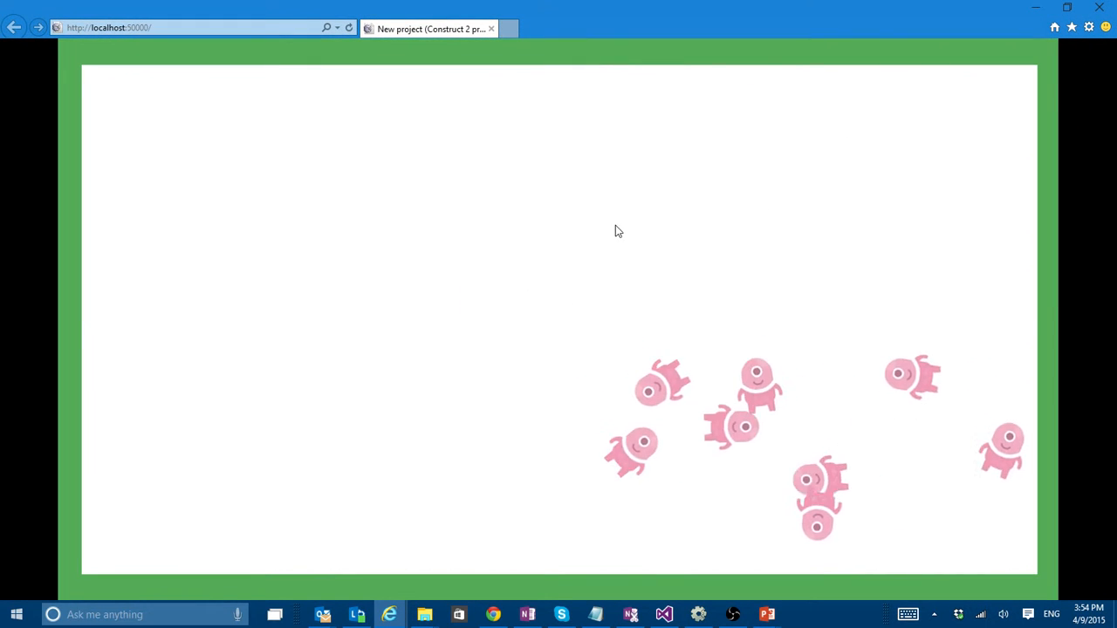
pyautogui.click(302, 157)
pyautogui.click(321, 217)
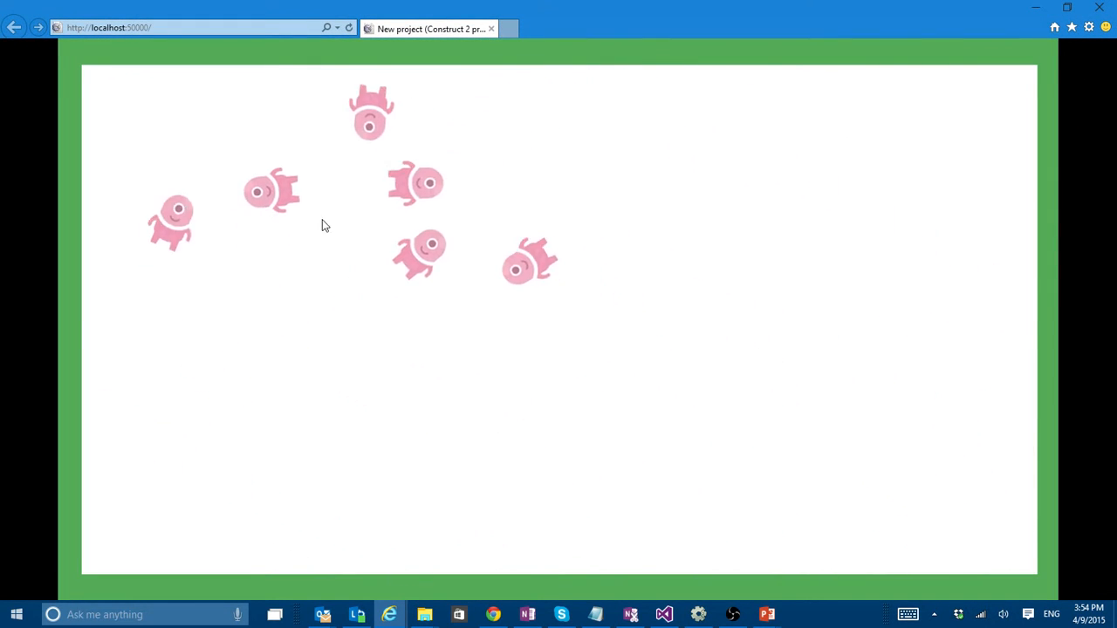
pyautogui.click(752, 358)
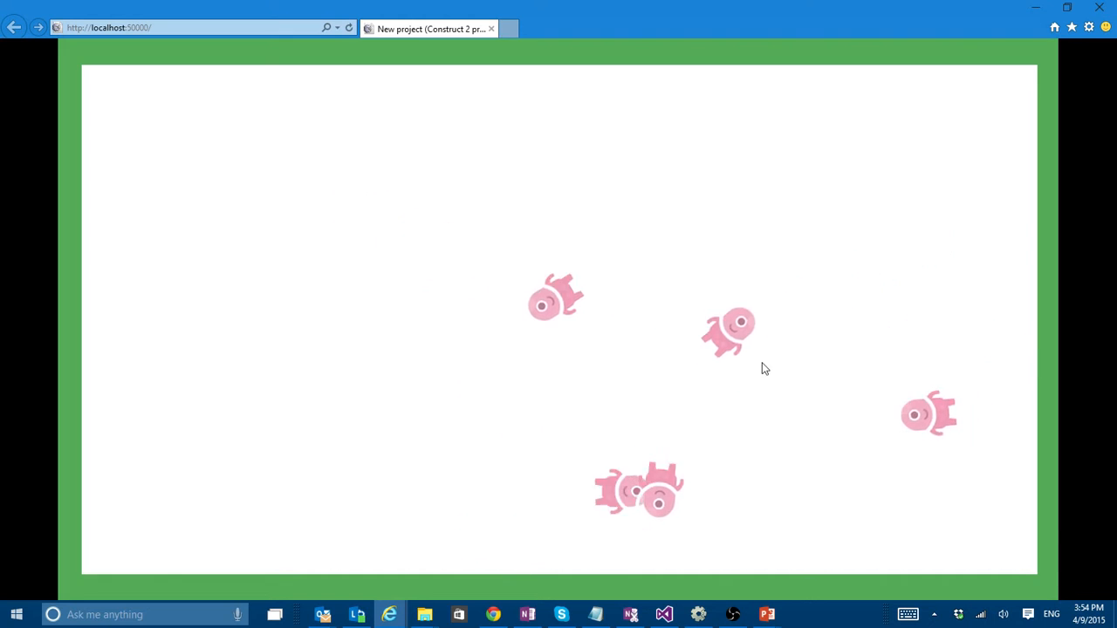
pyautogui.click(708, 259)
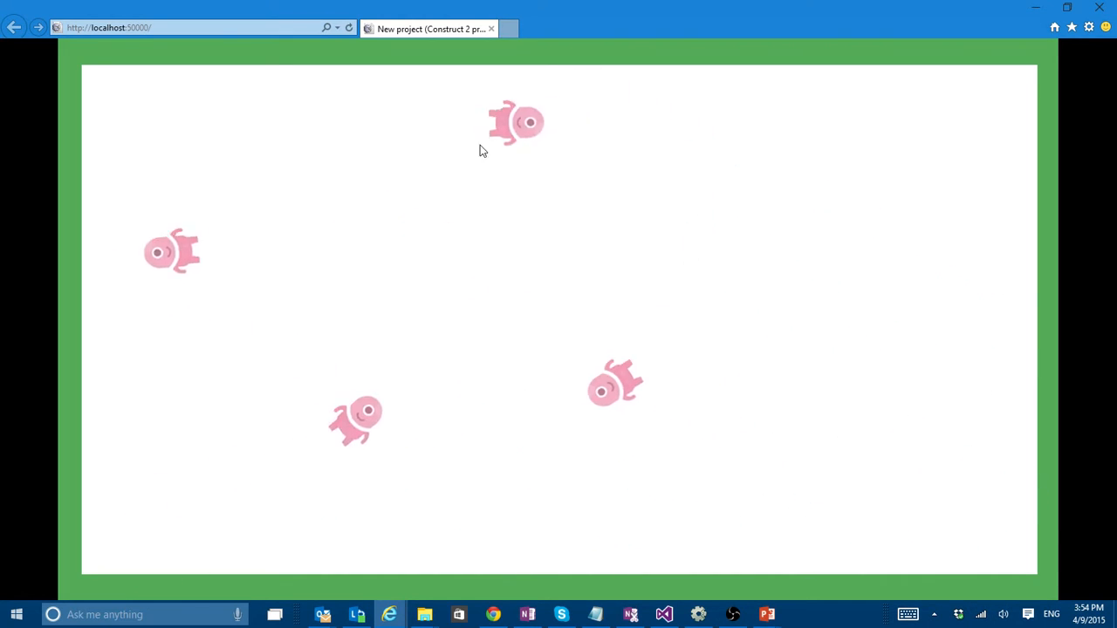
pyautogui.click(805, 246)
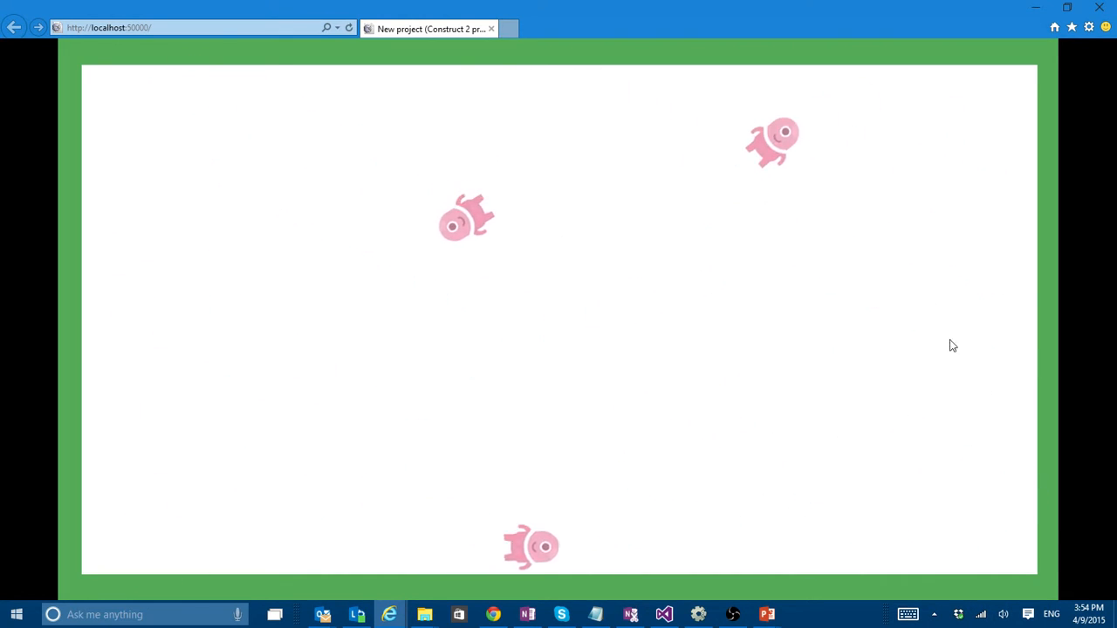
pyautogui.click(698, 332)
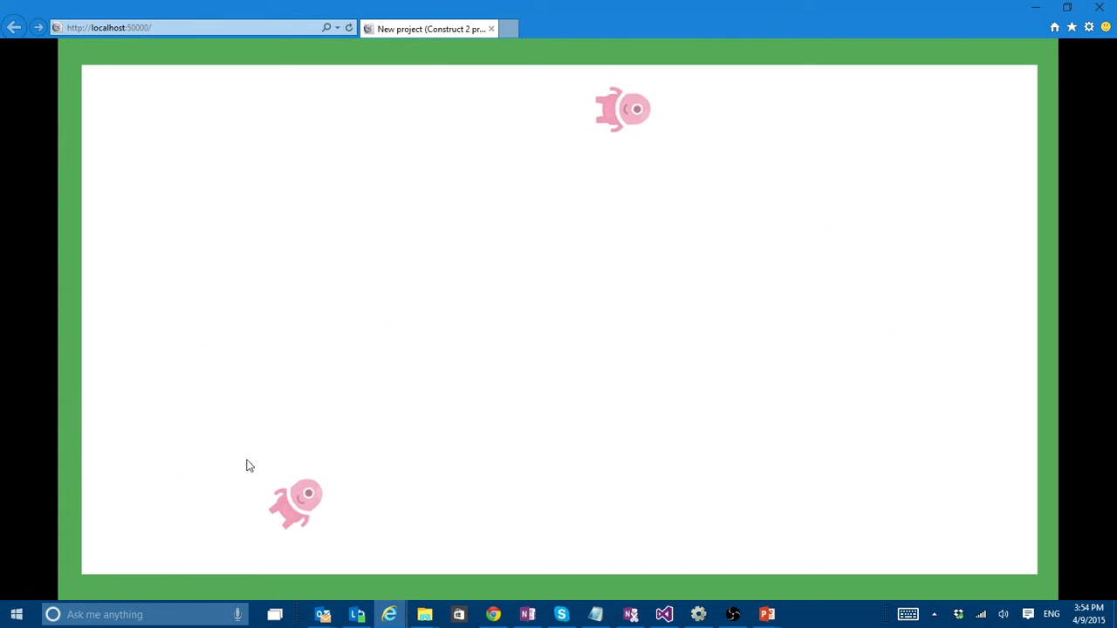
pyautogui.click(523, 567)
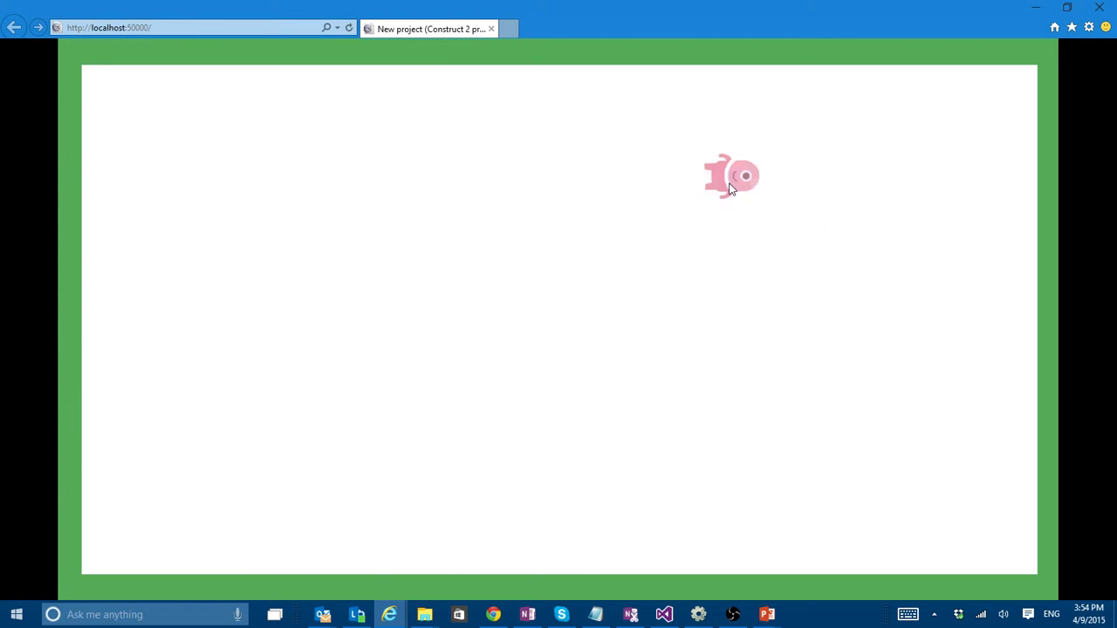
pyautogui.click(735, 182)
pyautogui.click(1099, 7)
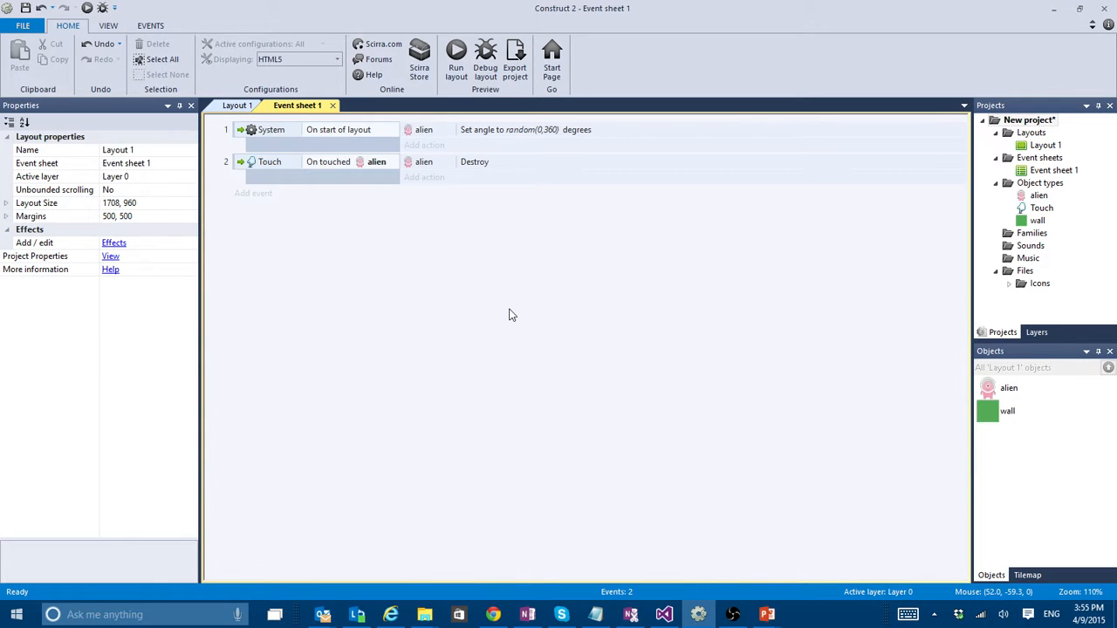
# - Insert a Text object just below the upper wall in Layout 1 and set its text to "score: 0"
pyautogui.click(229, 105)
pyautogui.doubleClick(581, 132)
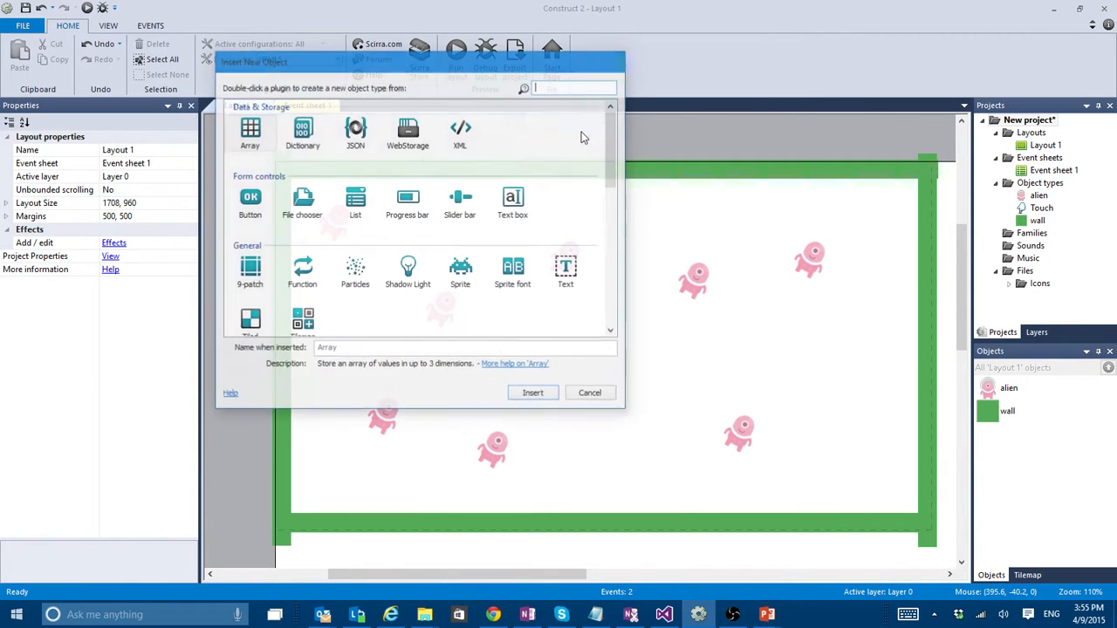
pyautogui.doubleClick(565, 272)
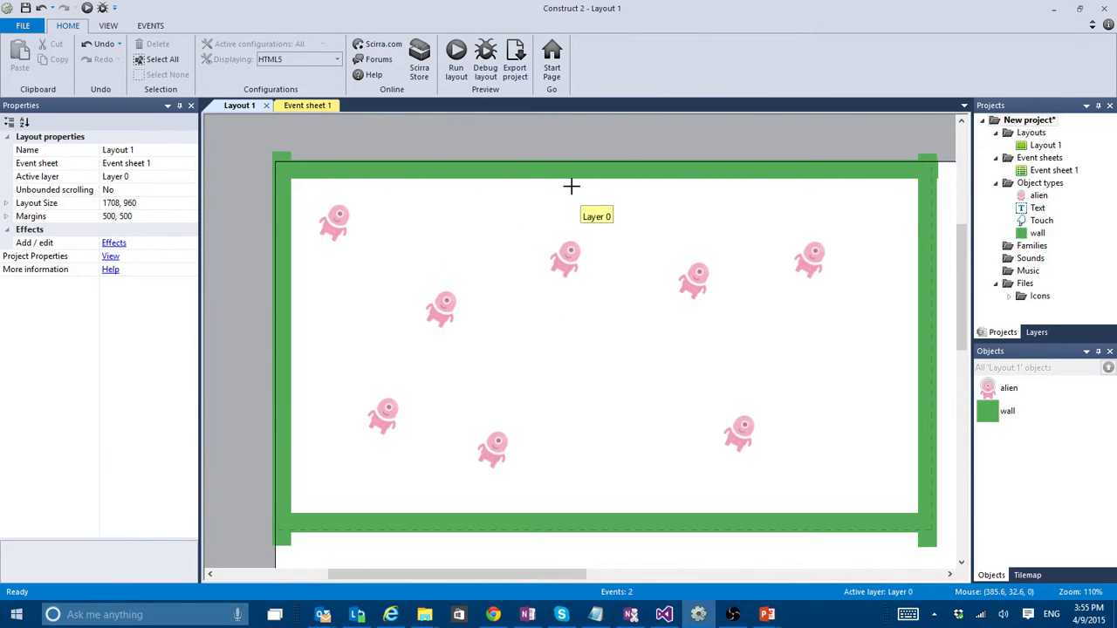
pyautogui.click(571, 185)
pyautogui.click(166, 415)
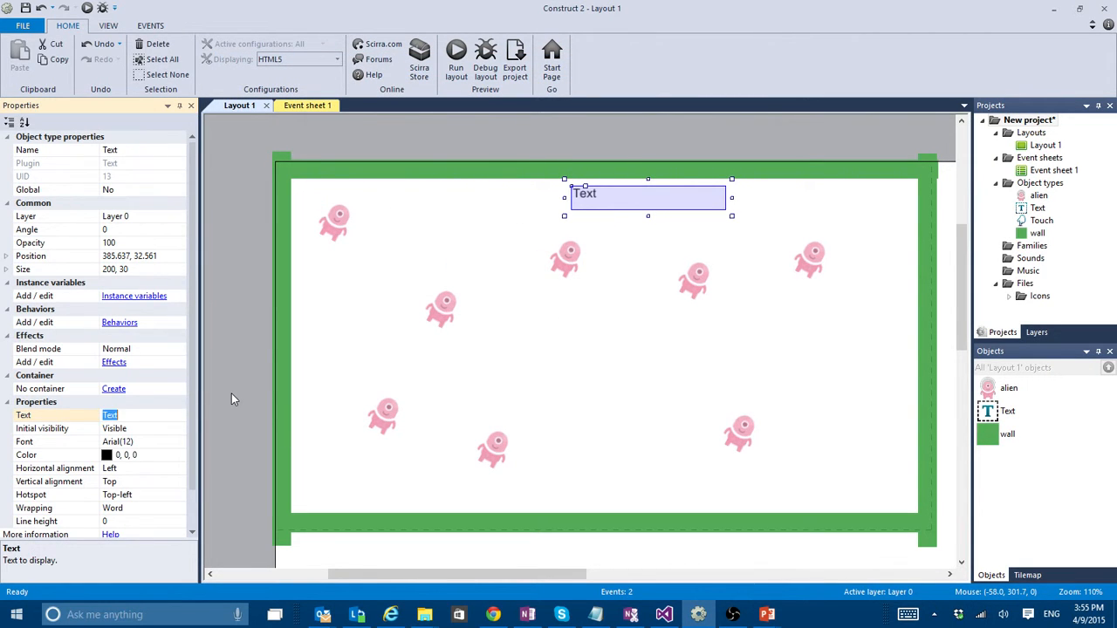
pyautogui.write('score: 0')
pyautogui.press('Return')
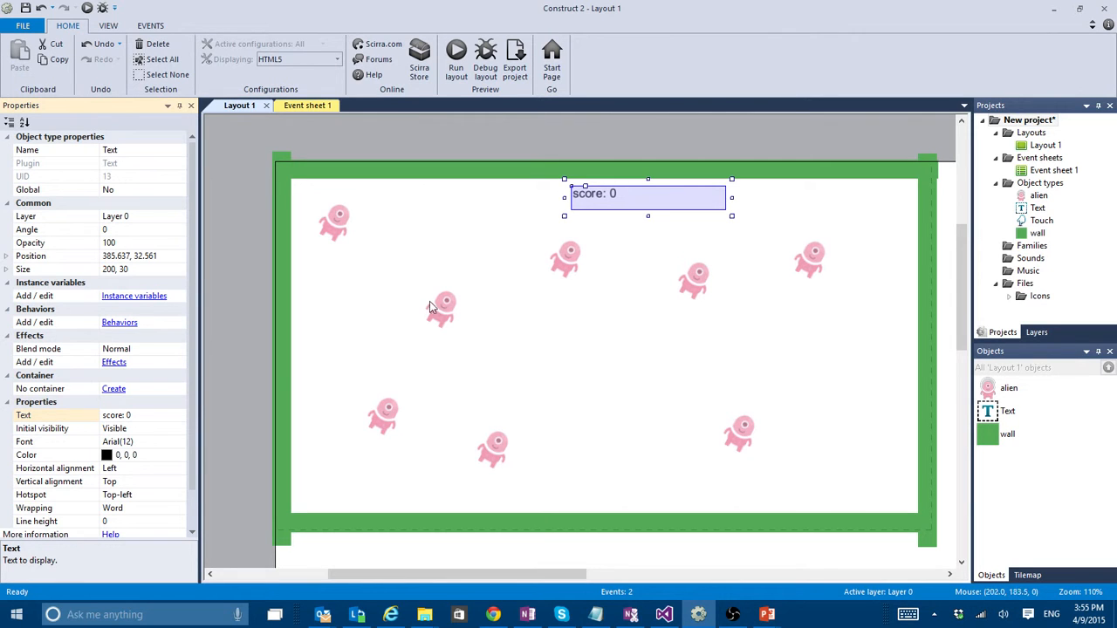
# - Add a global number variable named score with initial value 0 to Event sheet 1
pyautogui.click(310, 105)
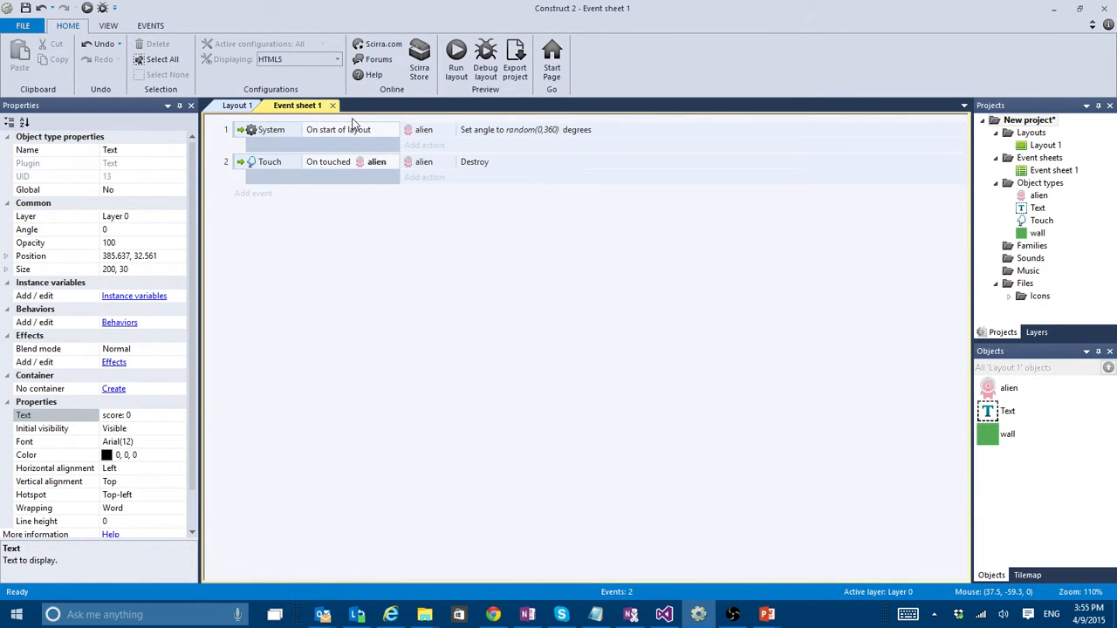
pyautogui.rightClick(353, 123)
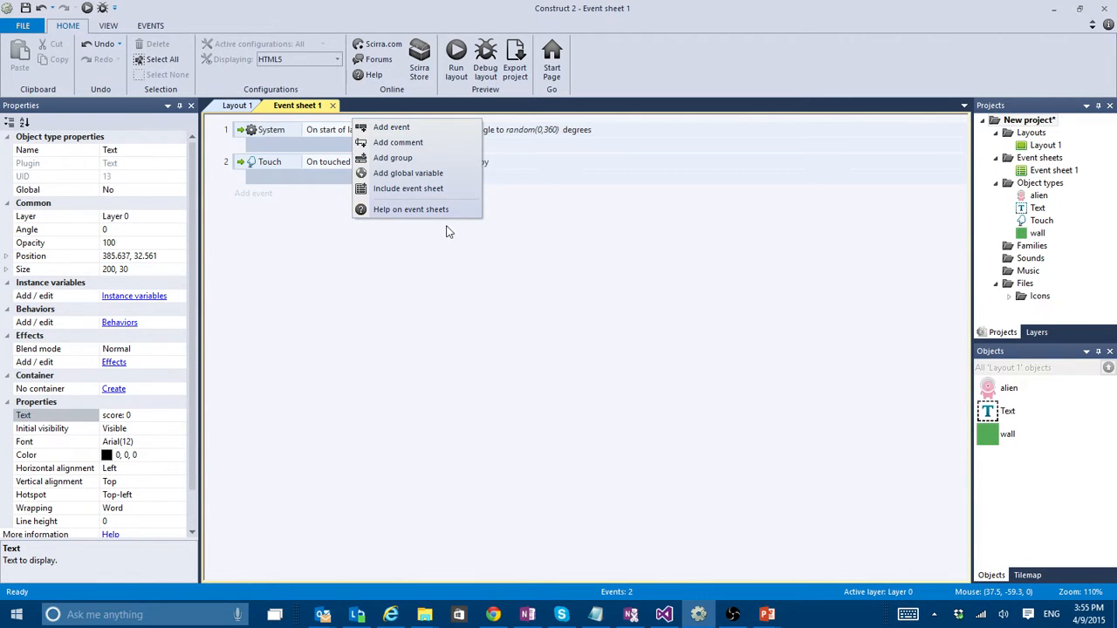
pyautogui.click(427, 172)
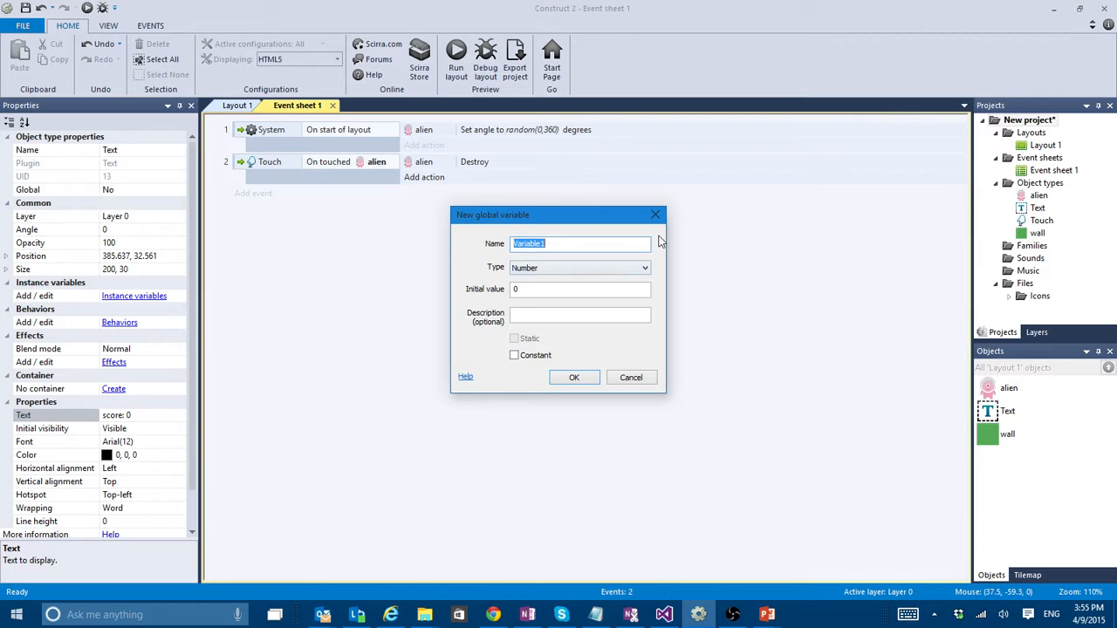
pyautogui.write('score')
pyautogui.press('Return')
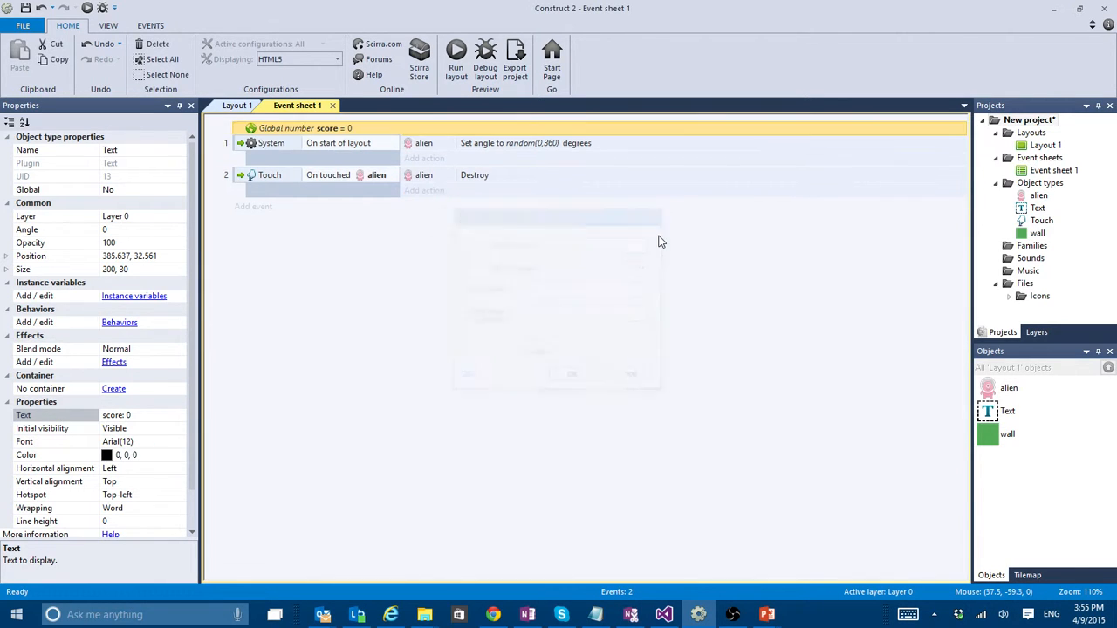
# - Rename the Text object as score_Text
pyautogui.click(1012, 416)
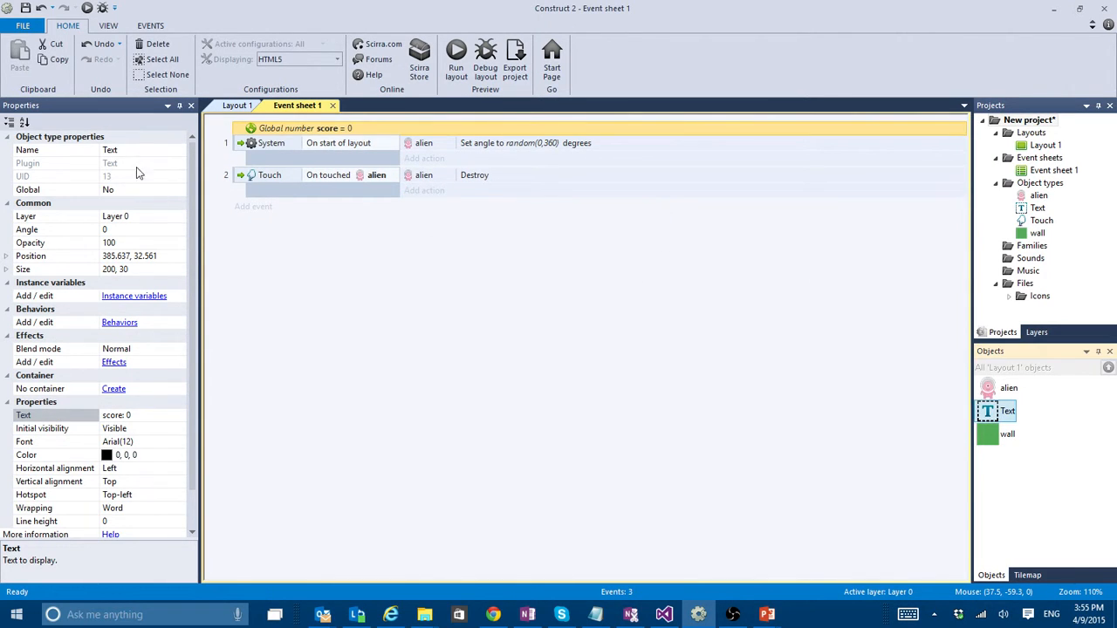
pyautogui.click(132, 150)
pyautogui.write('score')
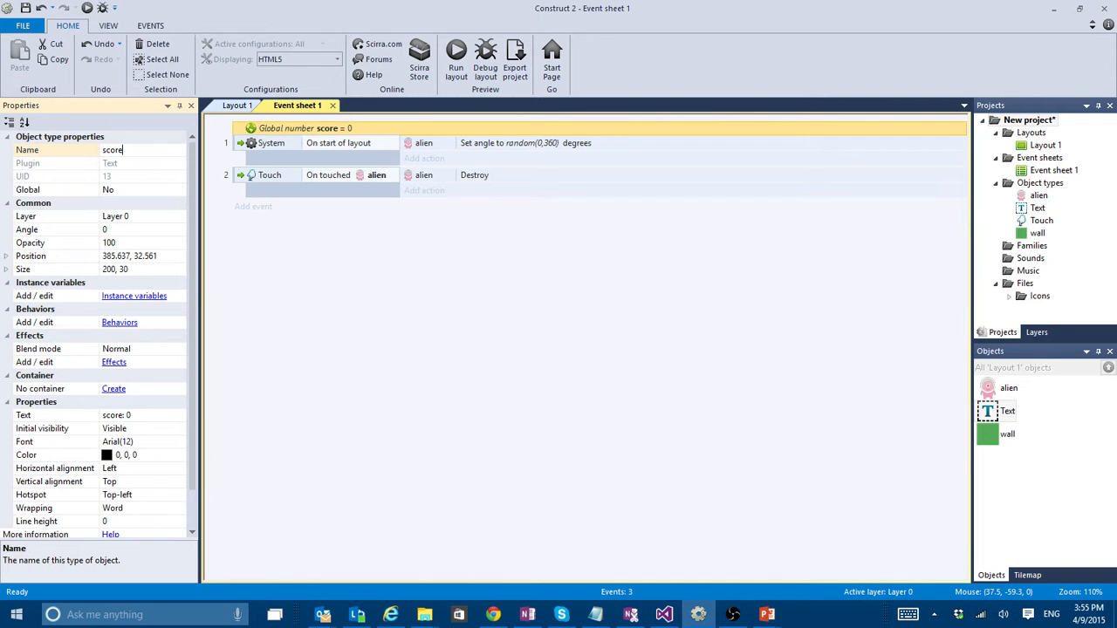
pyautogui.write('_Text')
pyautogui.press('Return')
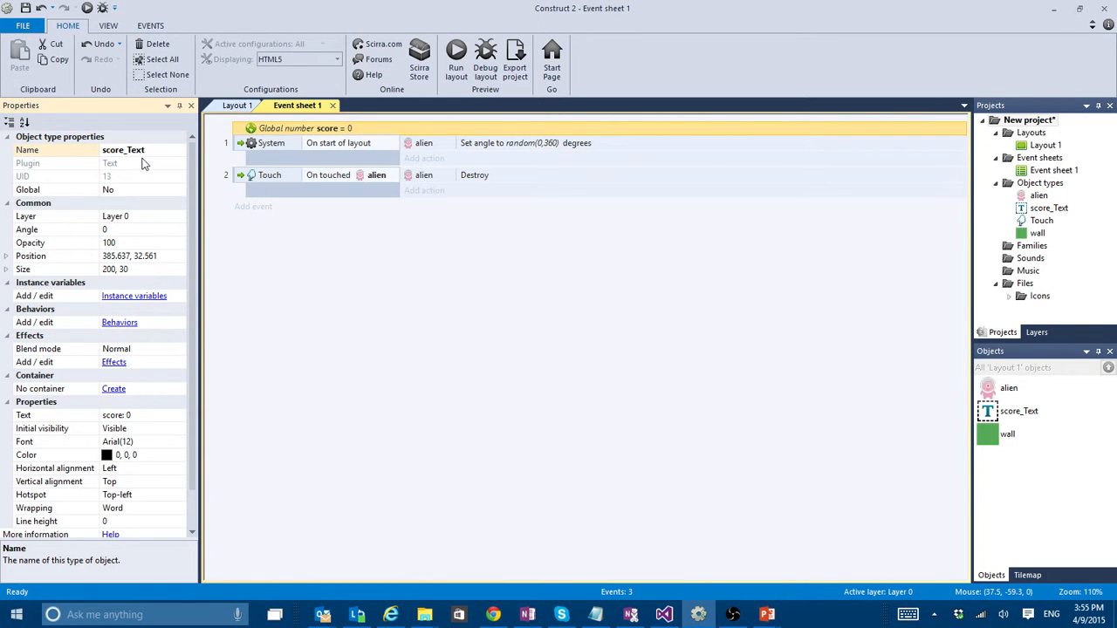
# - Review the score text in Layout 1 and the score global variable's initial value in Event sheet 1 without changing them
pyautogui.click(237, 106)
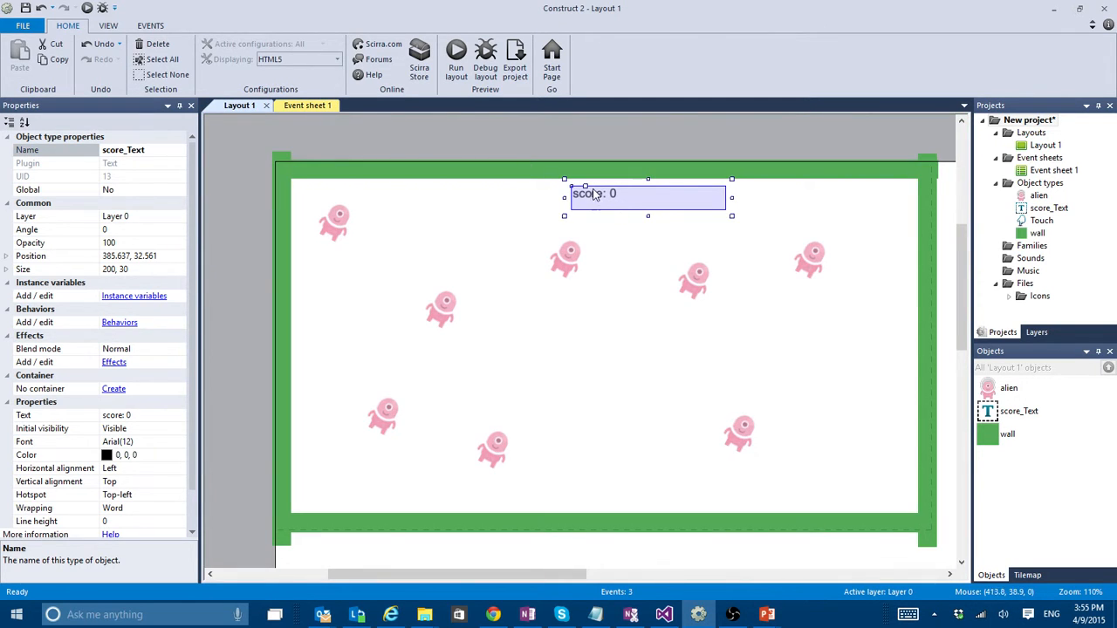
pyautogui.click(308, 105)
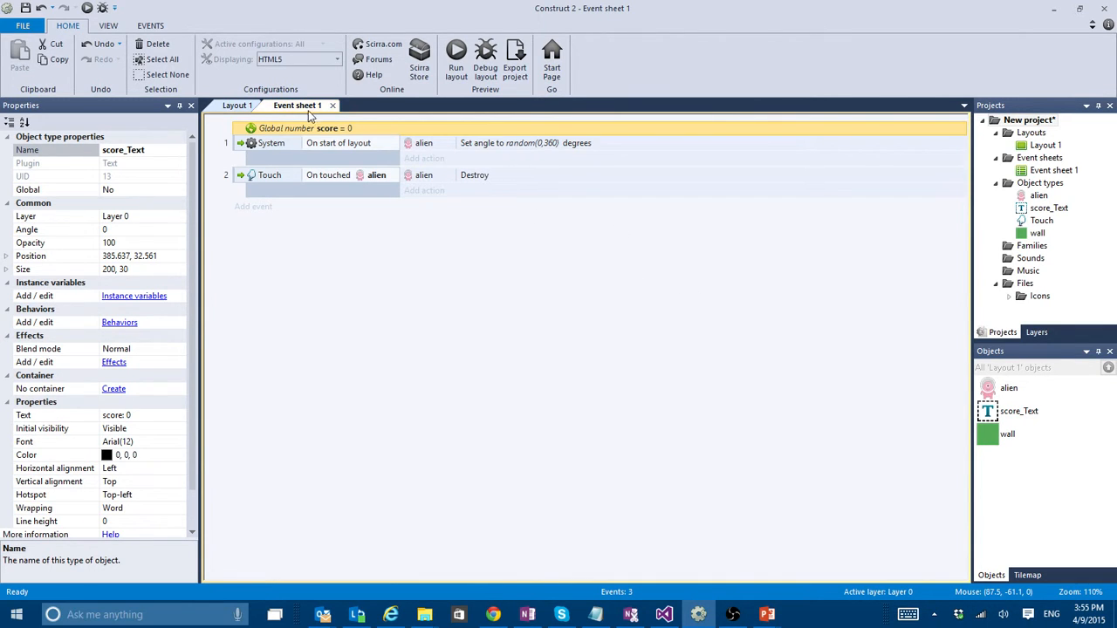
pyautogui.doubleClick(381, 125)
pyautogui.click(546, 289)
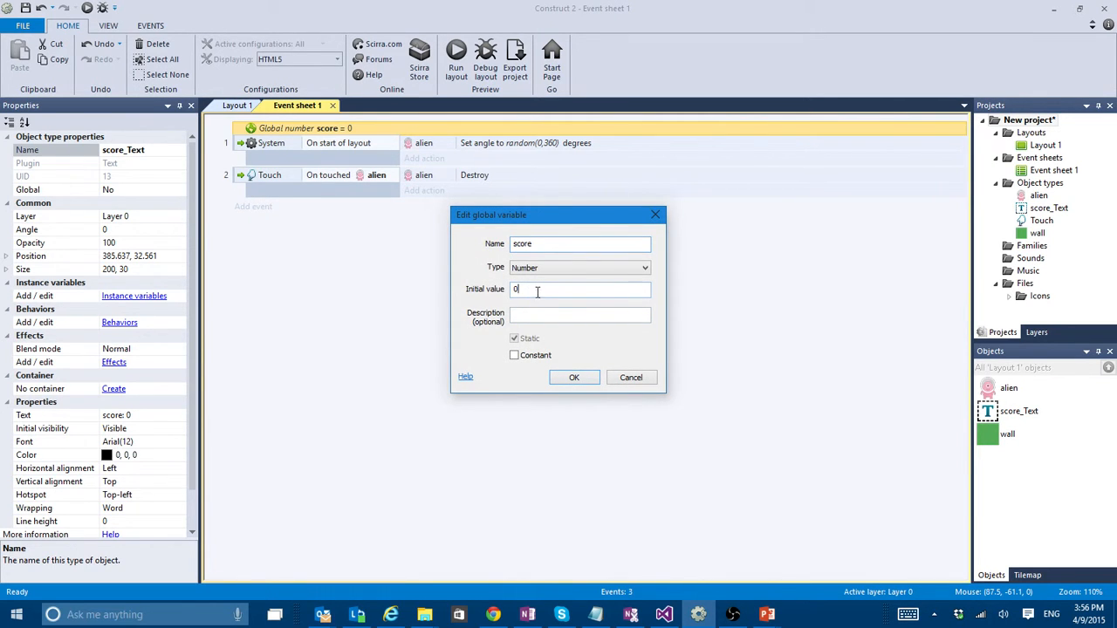
pyautogui.click(633, 378)
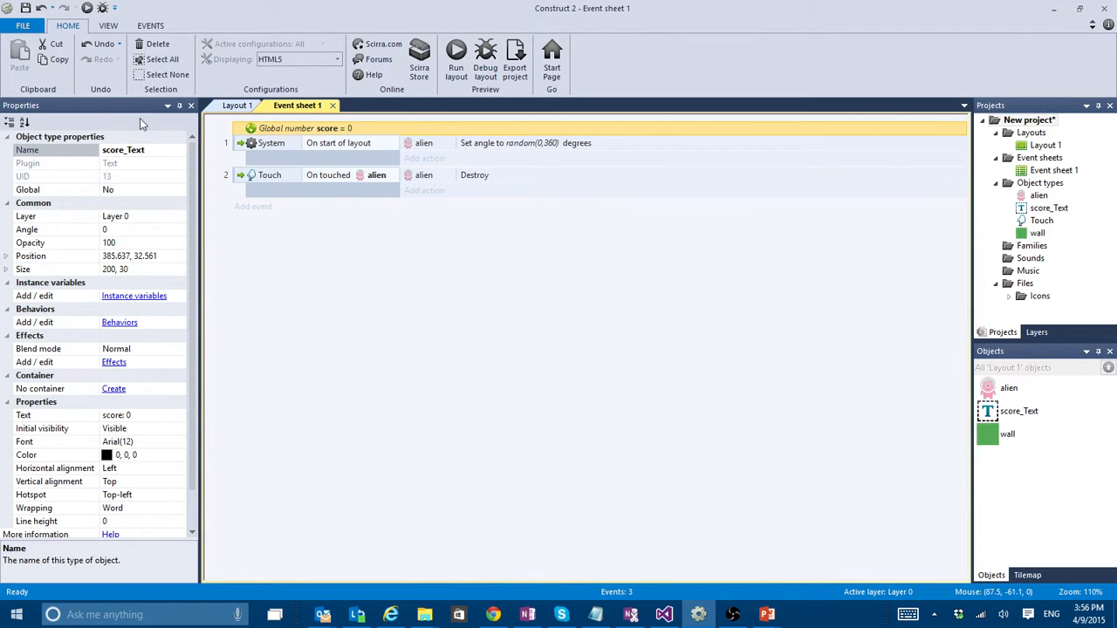
# - Add a System action to the alien touch event that adds 100 to the score variable
pyautogui.click(234, 182)
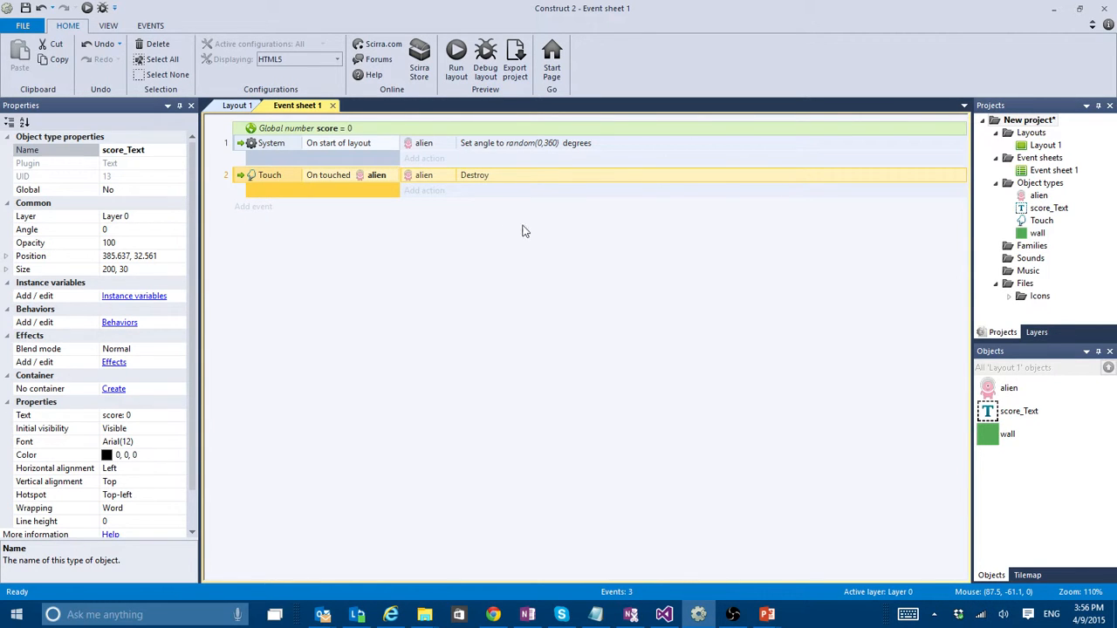
pyautogui.click(435, 191)
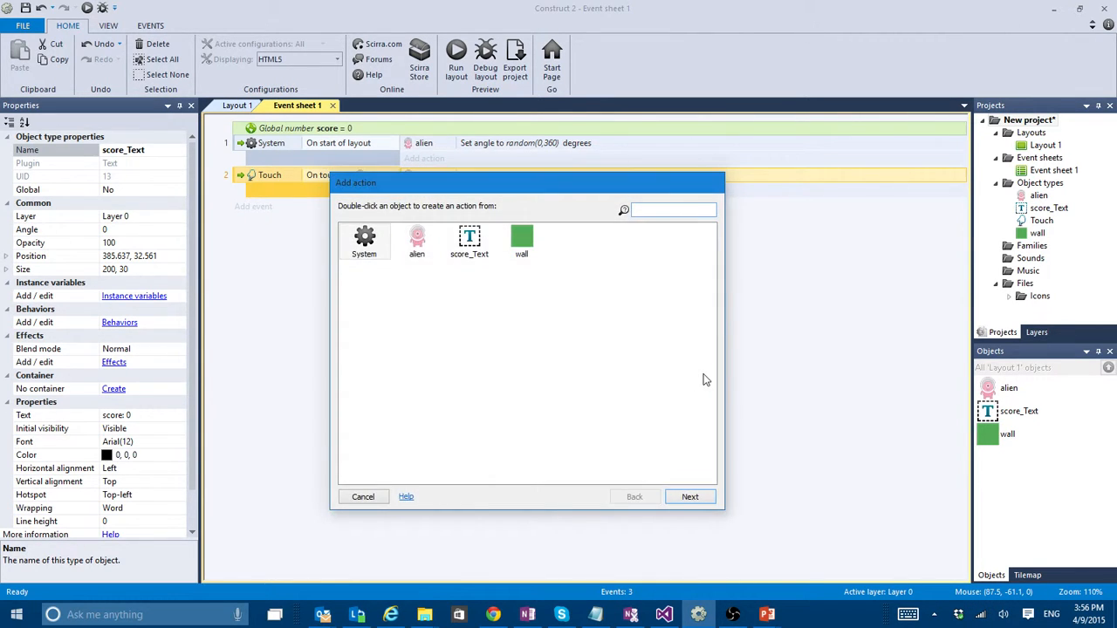
pyautogui.doubleClick(373, 250)
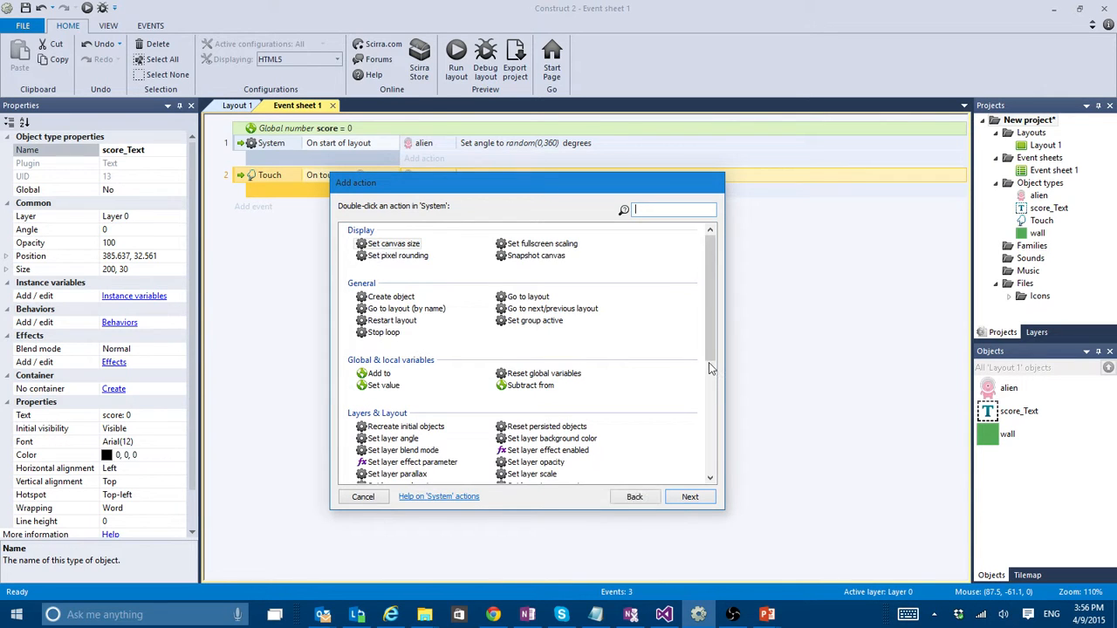
pyautogui.click(380, 376)
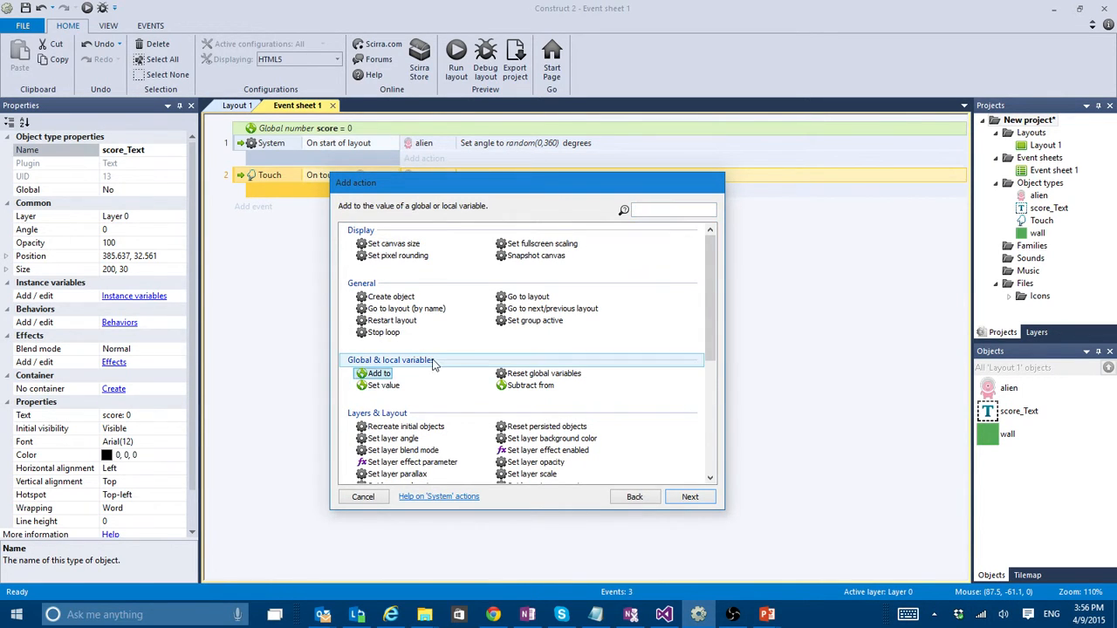
pyautogui.doubleClick(377, 375)
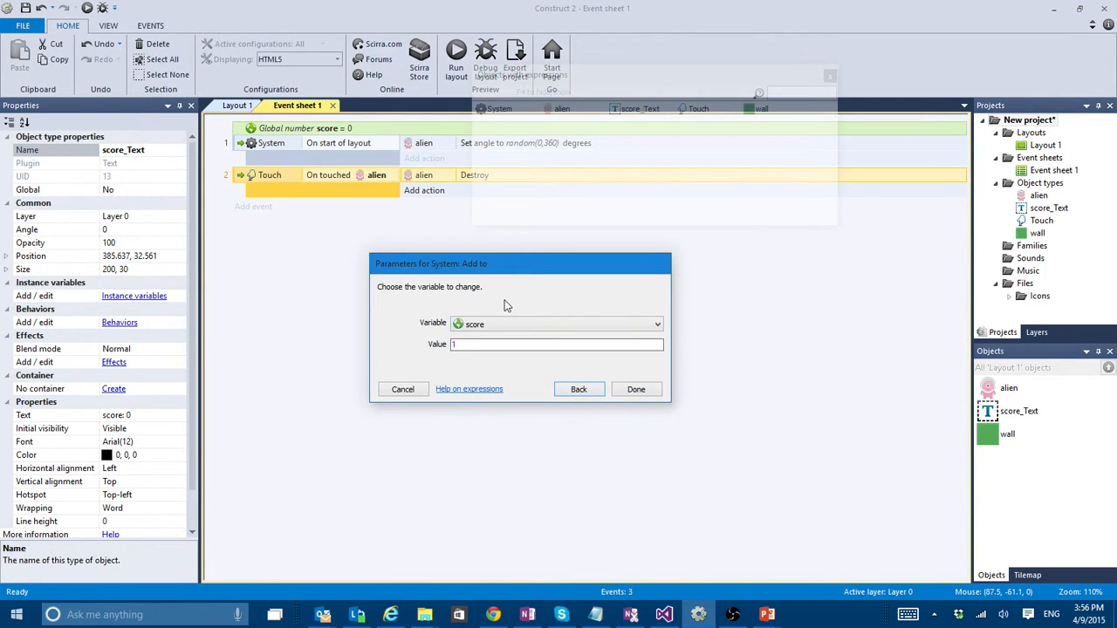
pyautogui.click(656, 327)
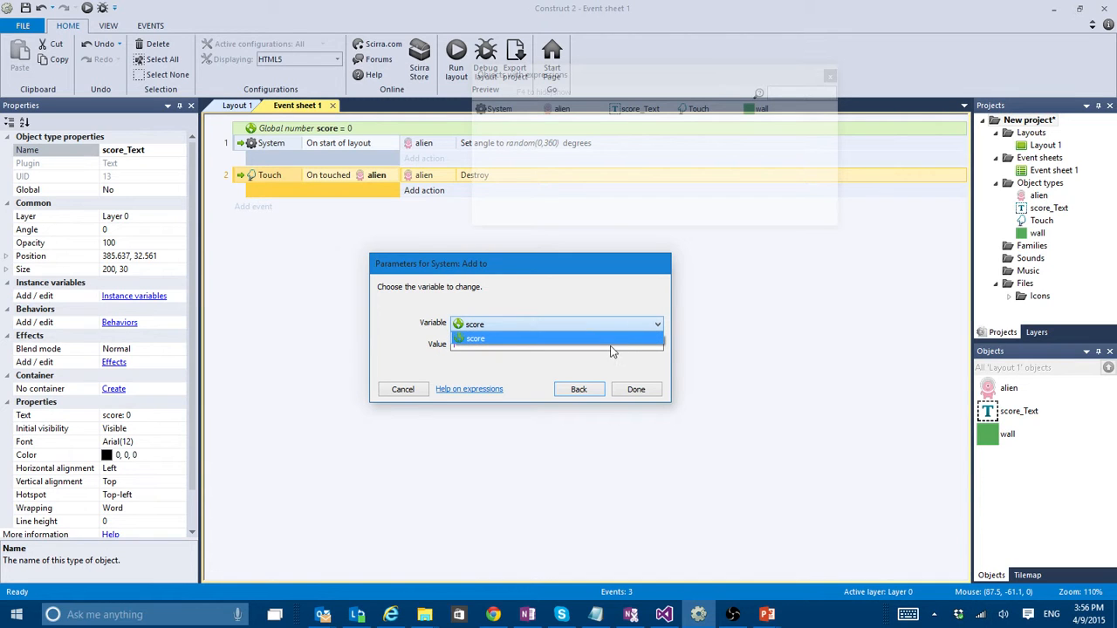
pyautogui.click(436, 295)
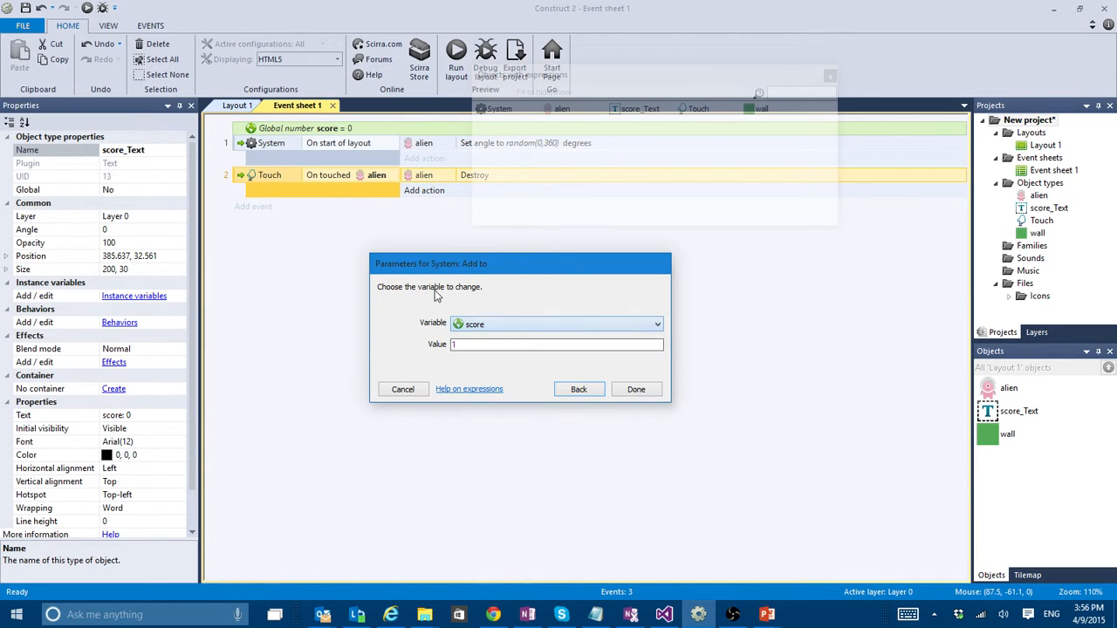
pyautogui.click(542, 323)
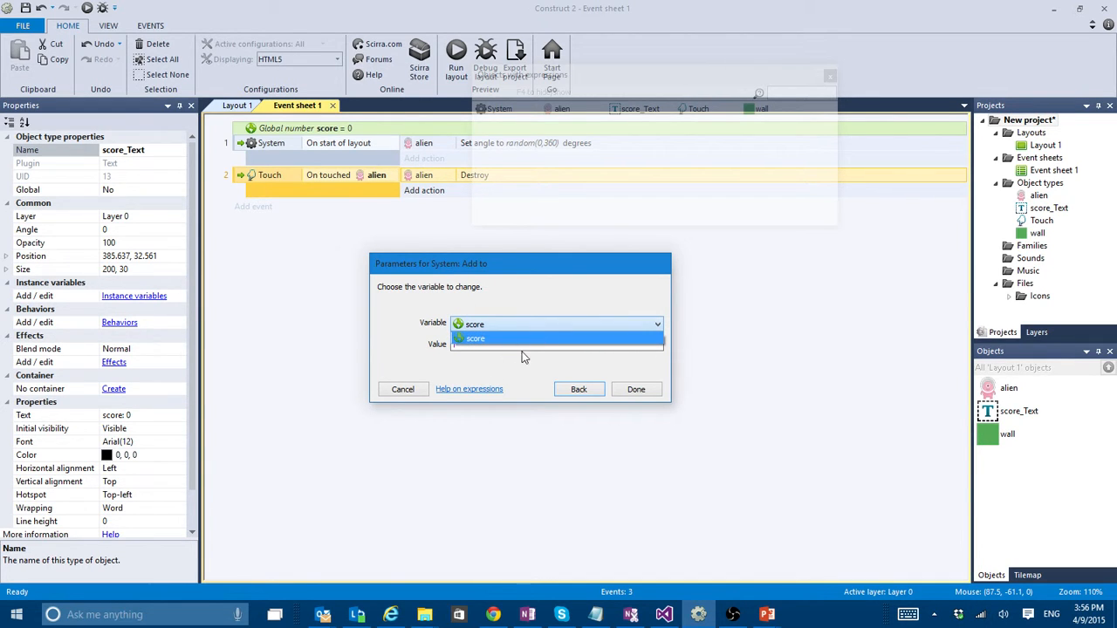
pyautogui.click(401, 325)
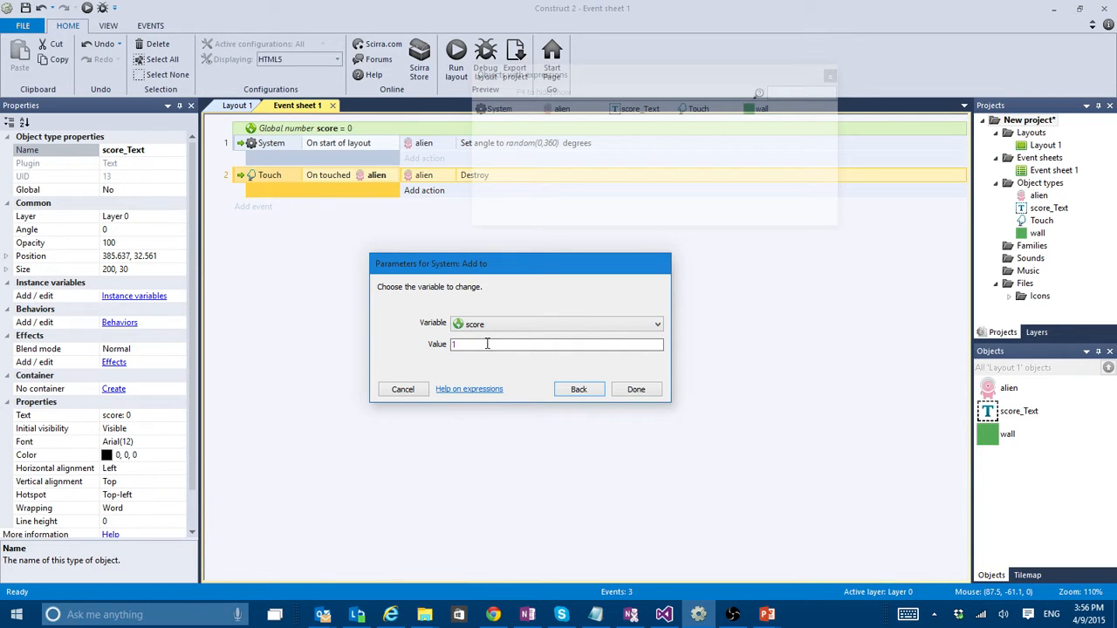
pyautogui.moveTo(462, 343); pyautogui.dragTo(409, 339)
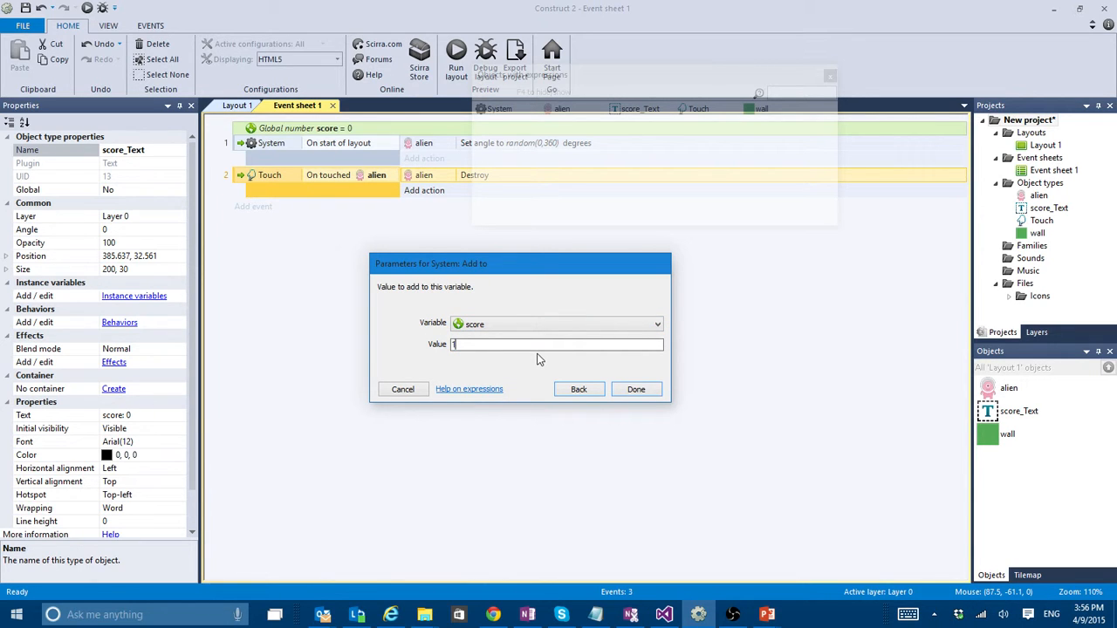
pyautogui.press('Return')
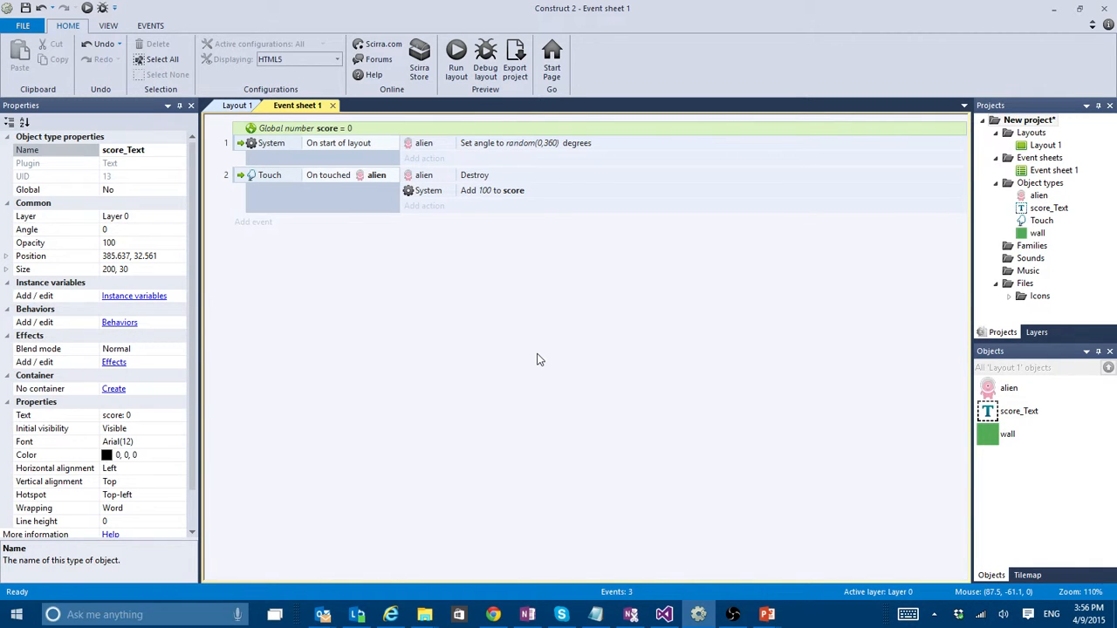
# - Preview the layout, close it, and compare the score text in Layout 1 with the score action in Event sheet 1
pyautogui.click(455, 56)
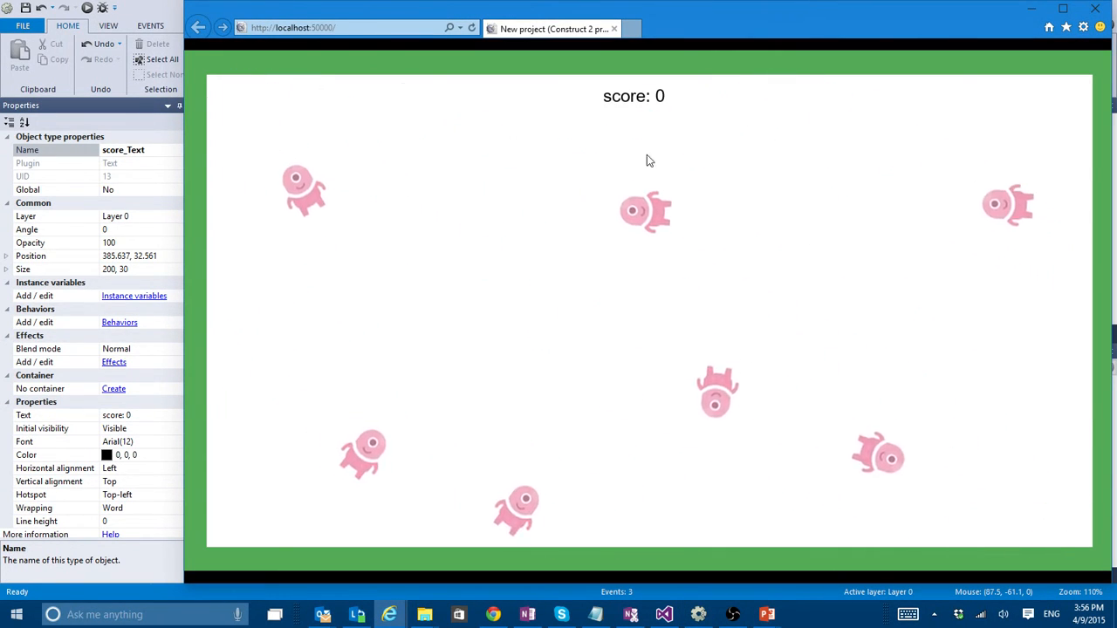
pyautogui.click(1095, 8)
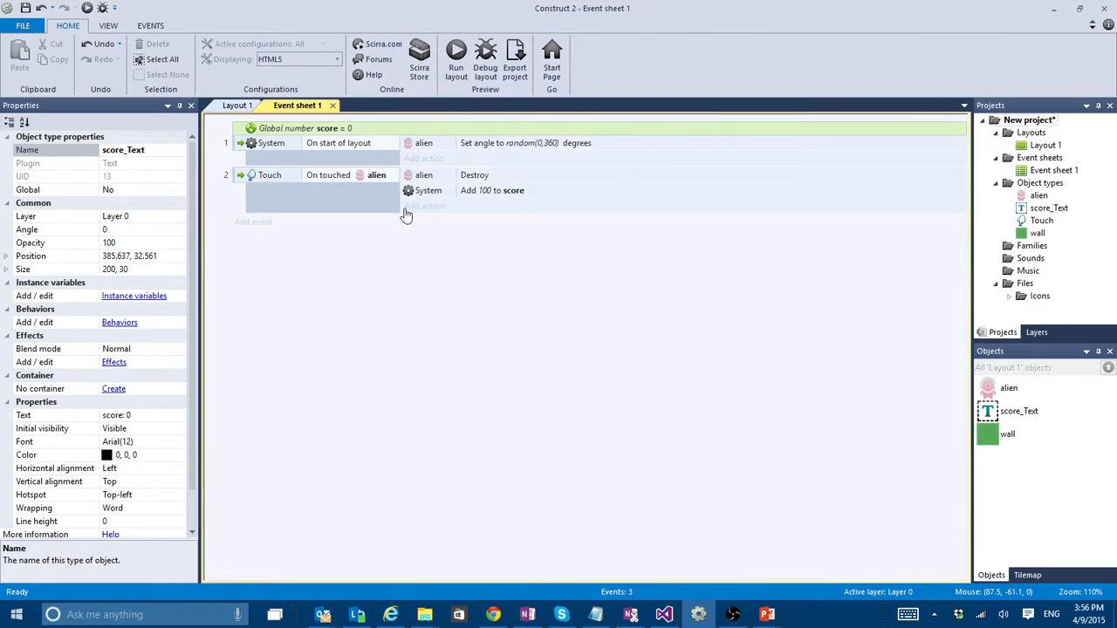
pyautogui.click(437, 196)
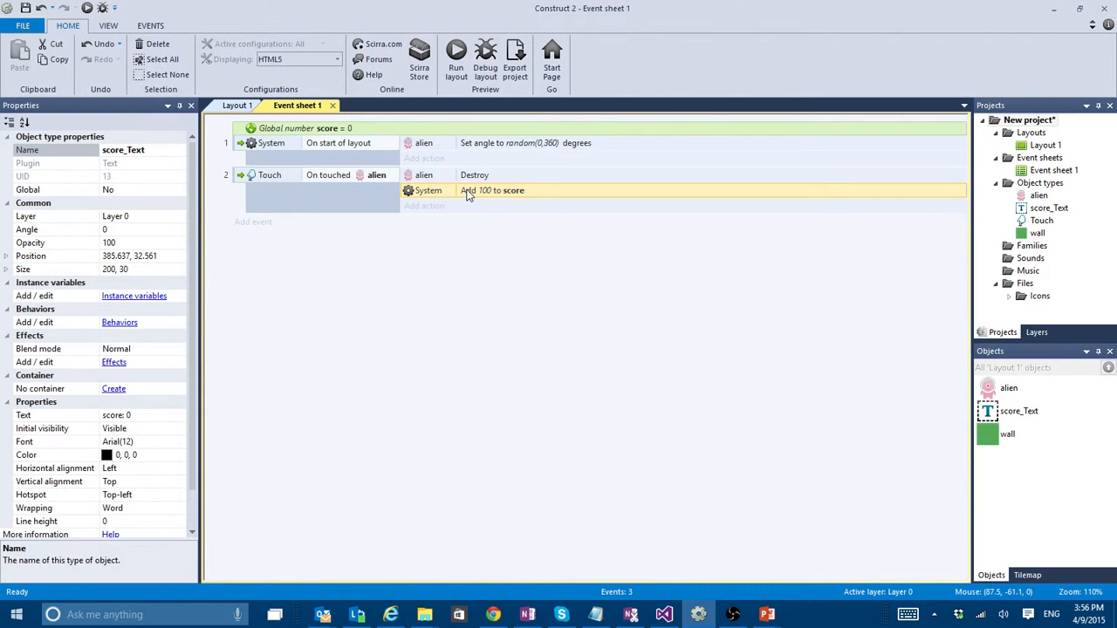
pyautogui.click(237, 106)
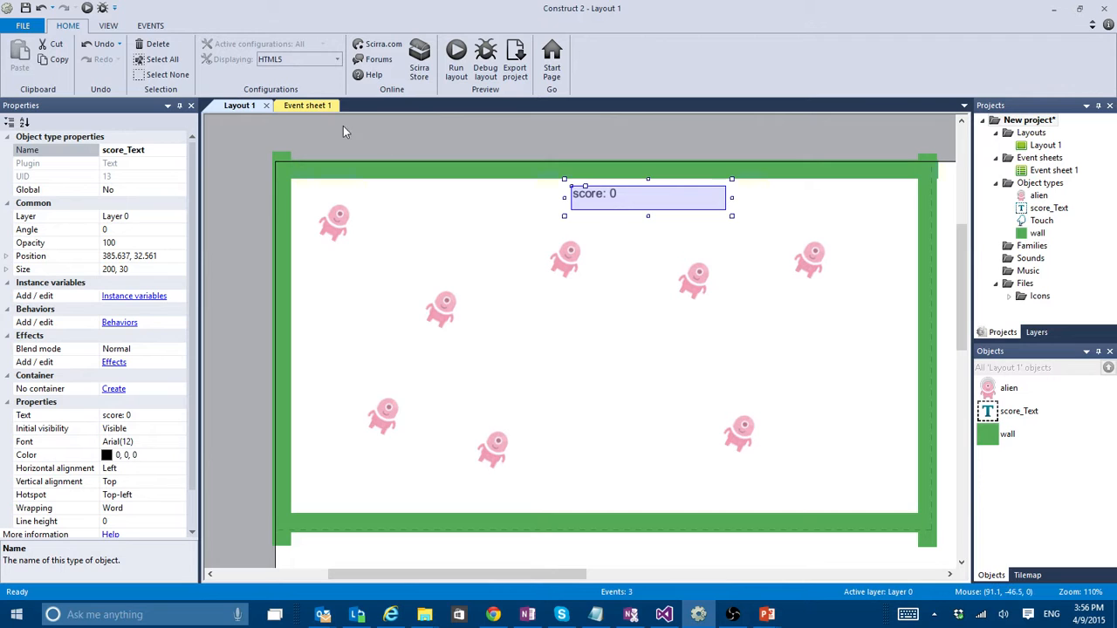
pyautogui.click(313, 105)
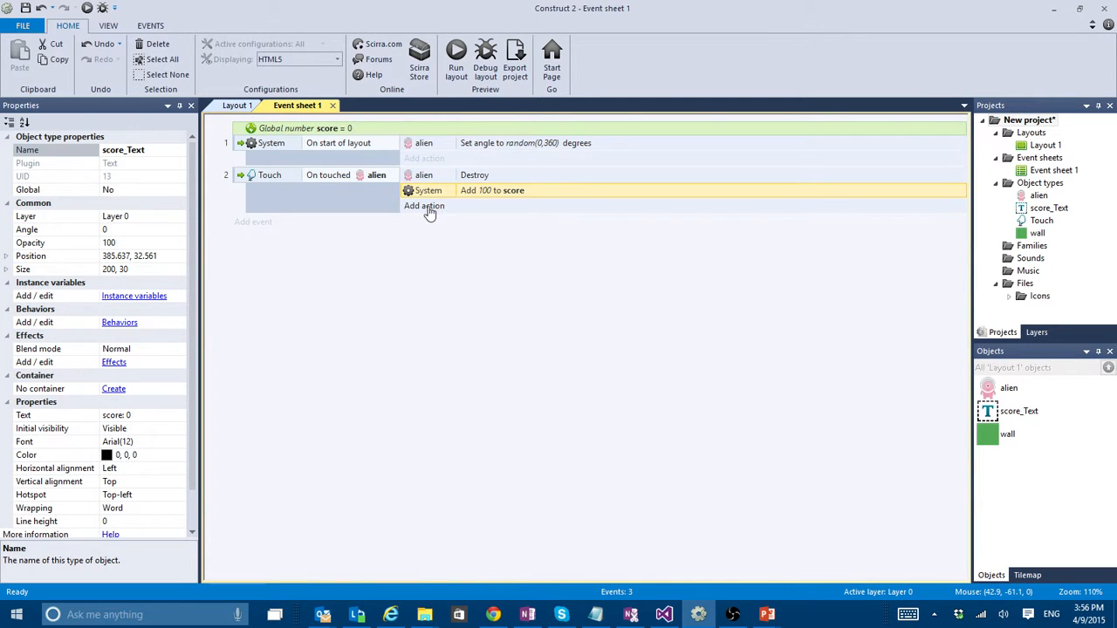
# - Start a Set text action for score_Text in the alien touch event
pyautogui.click(430, 207)
pyautogui.moveTo(666, 184); pyautogui.dragTo(686, 232)
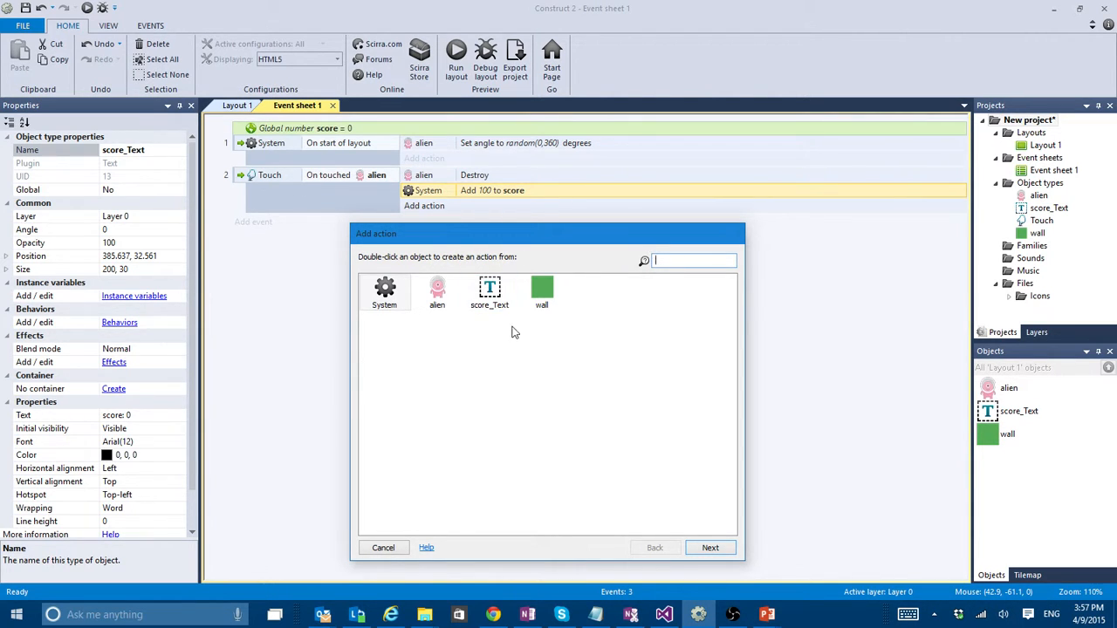
pyautogui.click(503, 296)
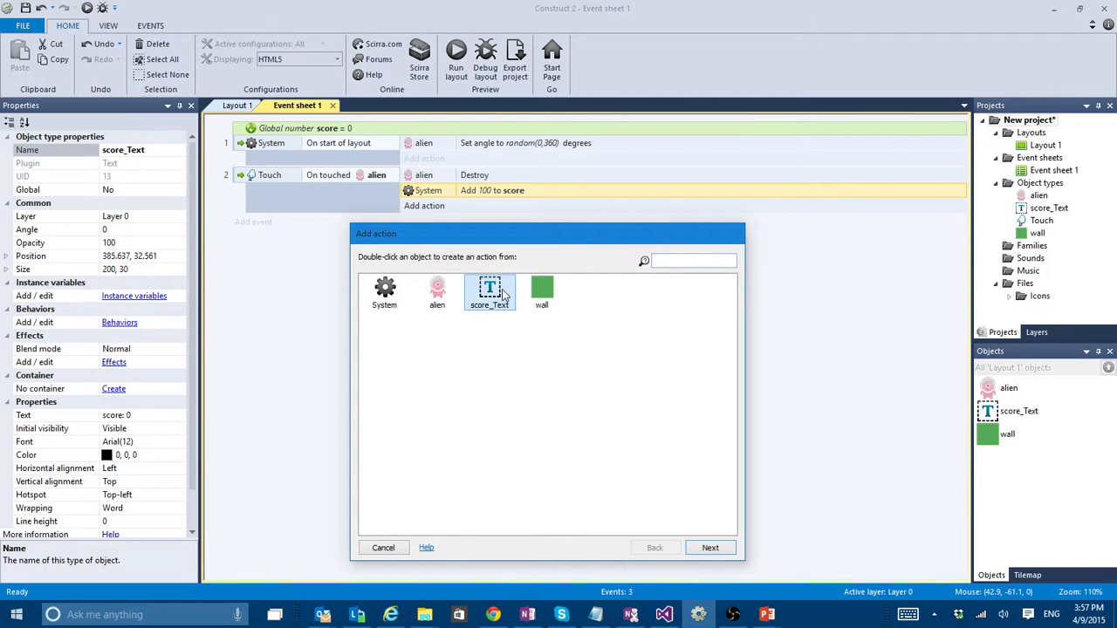
pyautogui.doubleClick(502, 297)
pyautogui.moveTo(731, 330); pyautogui.dragTo(736, 428)
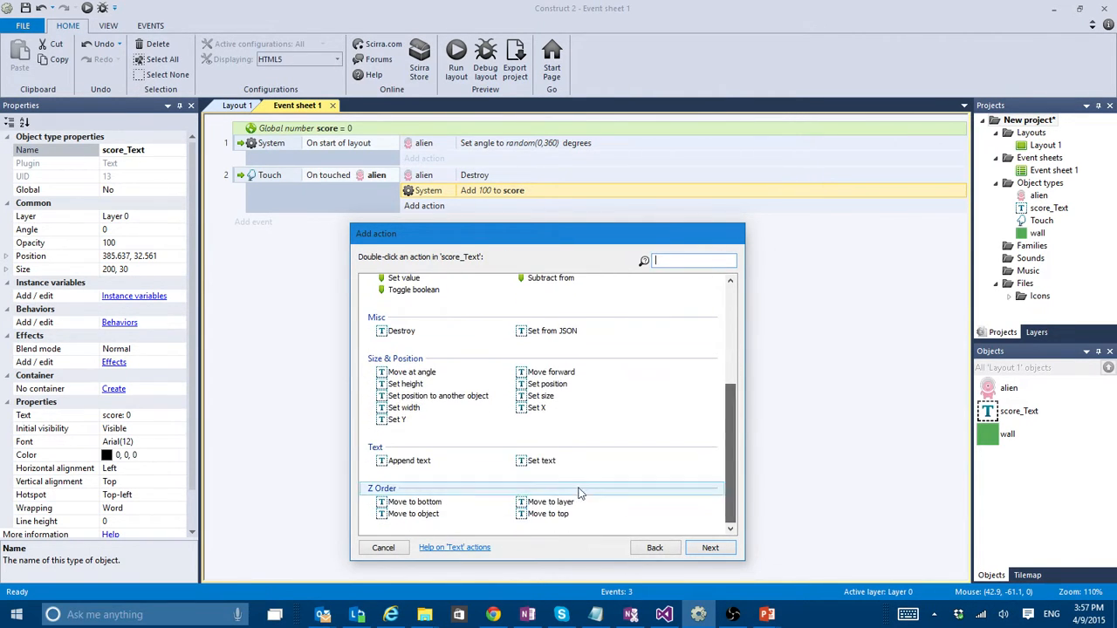
pyautogui.doubleClick(539, 462)
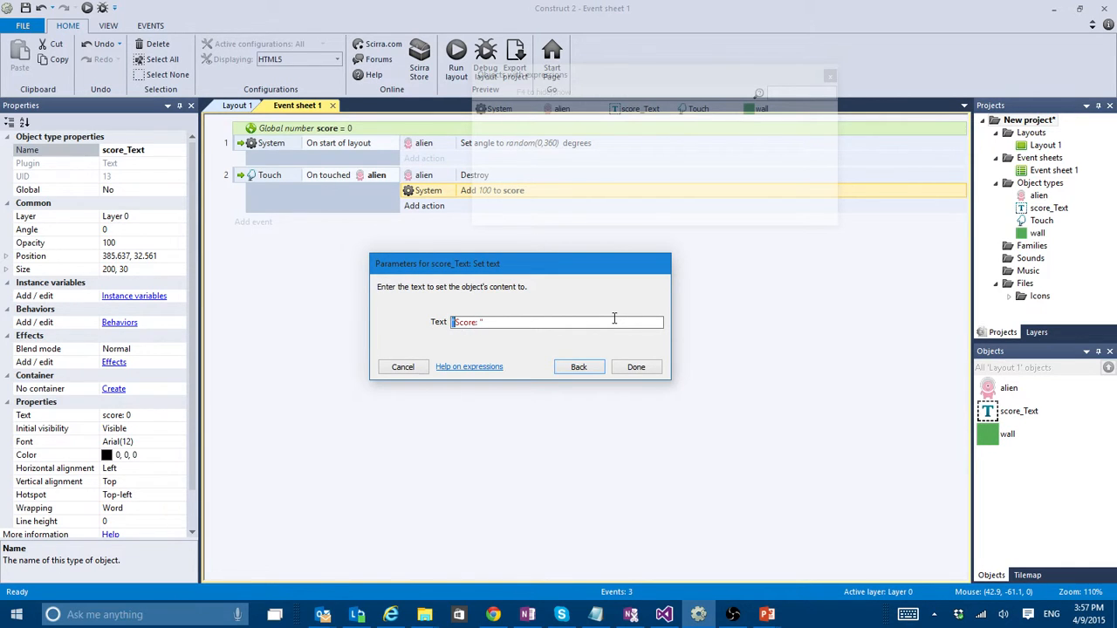
# - Set the action's text expression to "Score: " & score and confirm it
pyautogui.hotkey('shift', 'Right')
pyautogui.hotkey('shift', 'Right')
pyautogui.hotkey('shift', 'Right')
pyautogui.hotkey('shift', 'Right')
pyautogui.hotkey('shift', 'Right')
pyautogui.hotkey('shift', 'Right')
pyautogui.hotkey('shift', 'Right')
pyautogui.hotkey('shift', 'Right')
pyautogui.press('Right')
pyautogui.write('& sco')
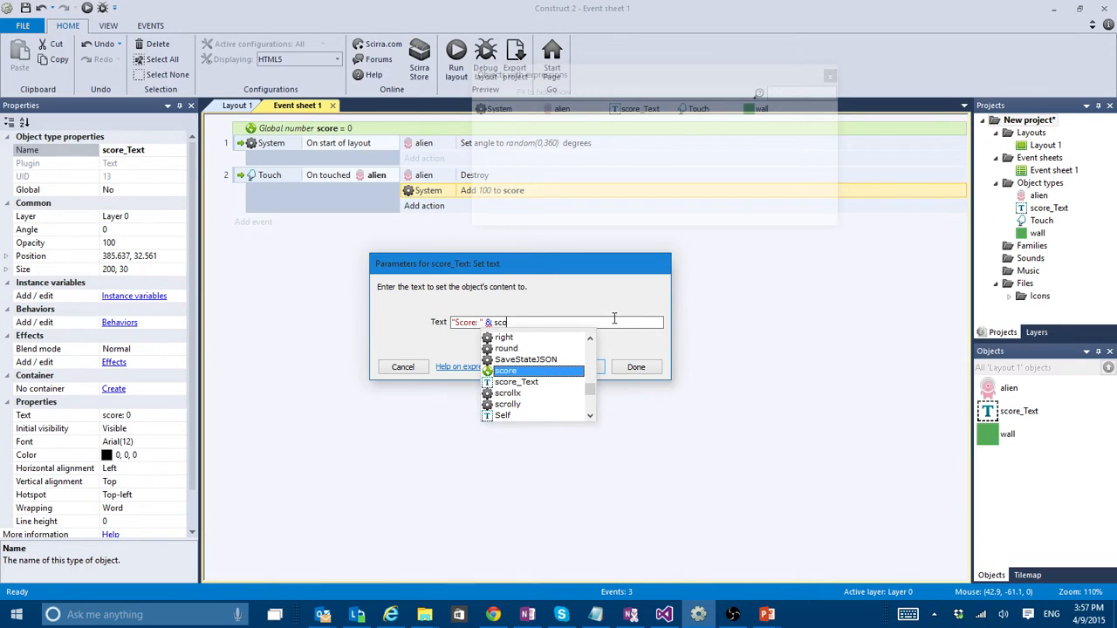
pyautogui.doubleClick(505, 372)
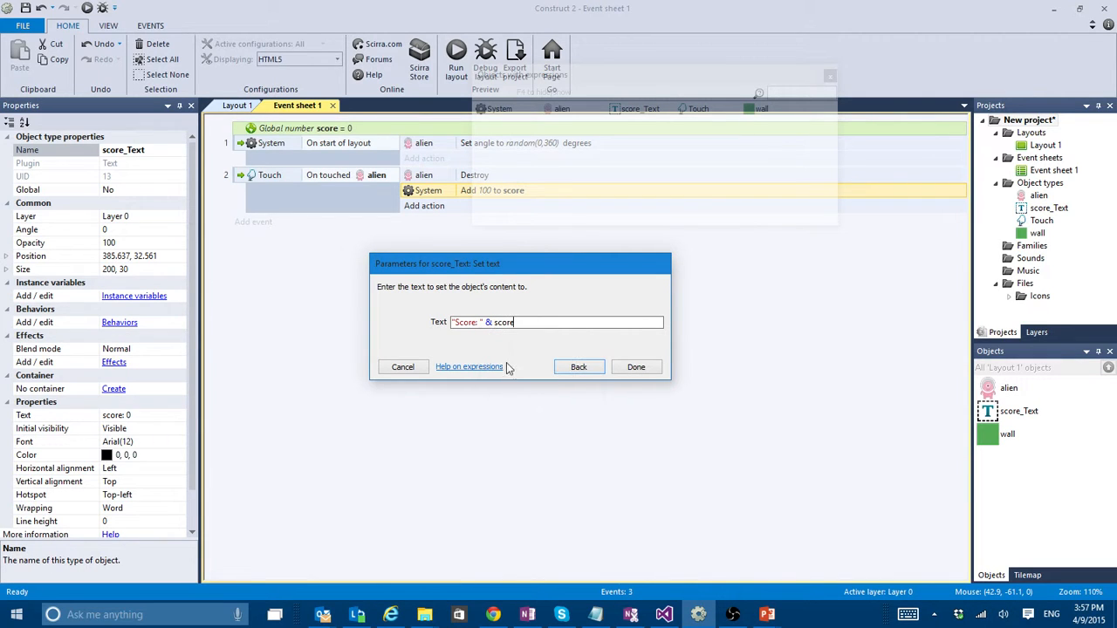
pyautogui.moveTo(491, 322); pyautogui.dragTo(443, 317)
pyautogui.click(481, 325)
pyautogui.moveTo(485, 322); pyautogui.dragTo(414, 317)
pyautogui.click(496, 324)
pyautogui.moveTo(486, 322); pyautogui.dragTo(586, 323)
pyautogui.click(516, 324)
pyautogui.click(635, 367)
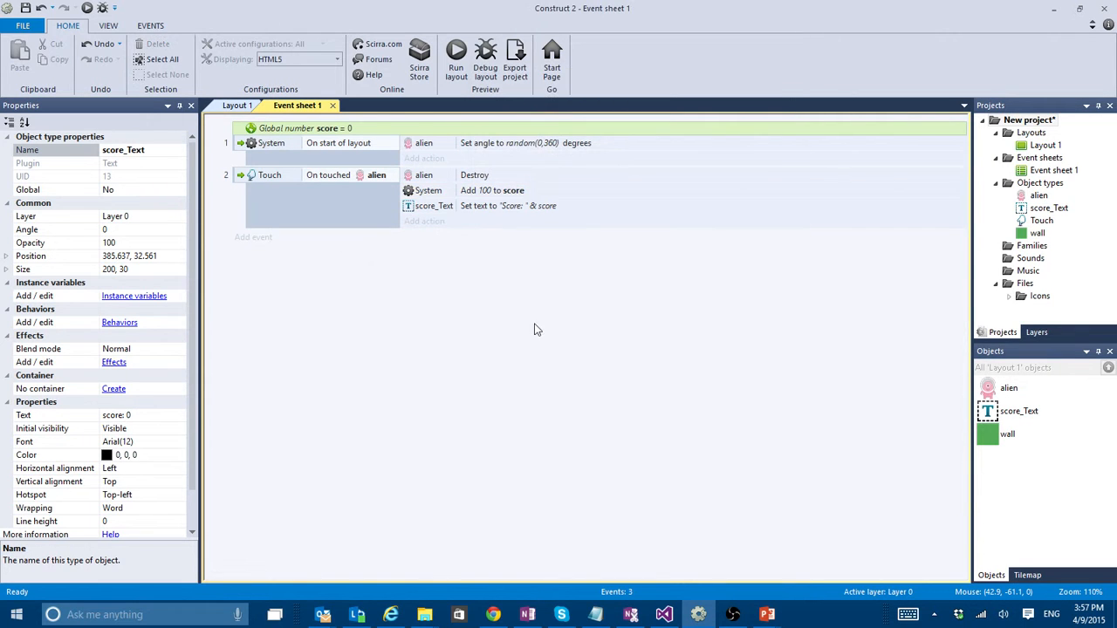
# - Run the layout in a maximized browser preview to check the aliens' movement, and close it
pyautogui.press('F5')
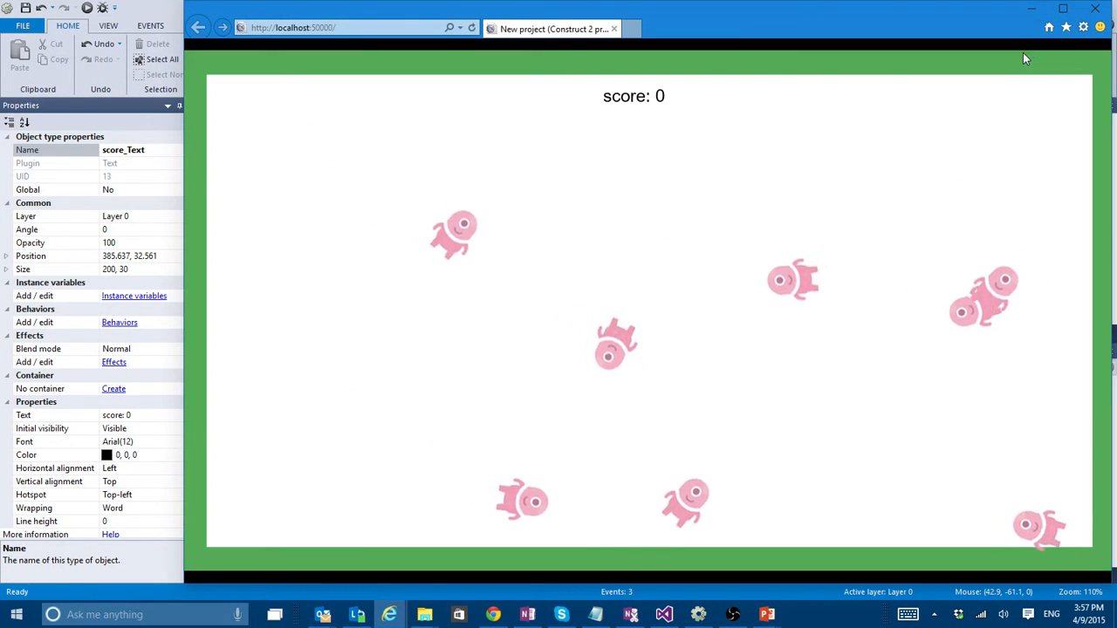
pyautogui.click(1063, 8)
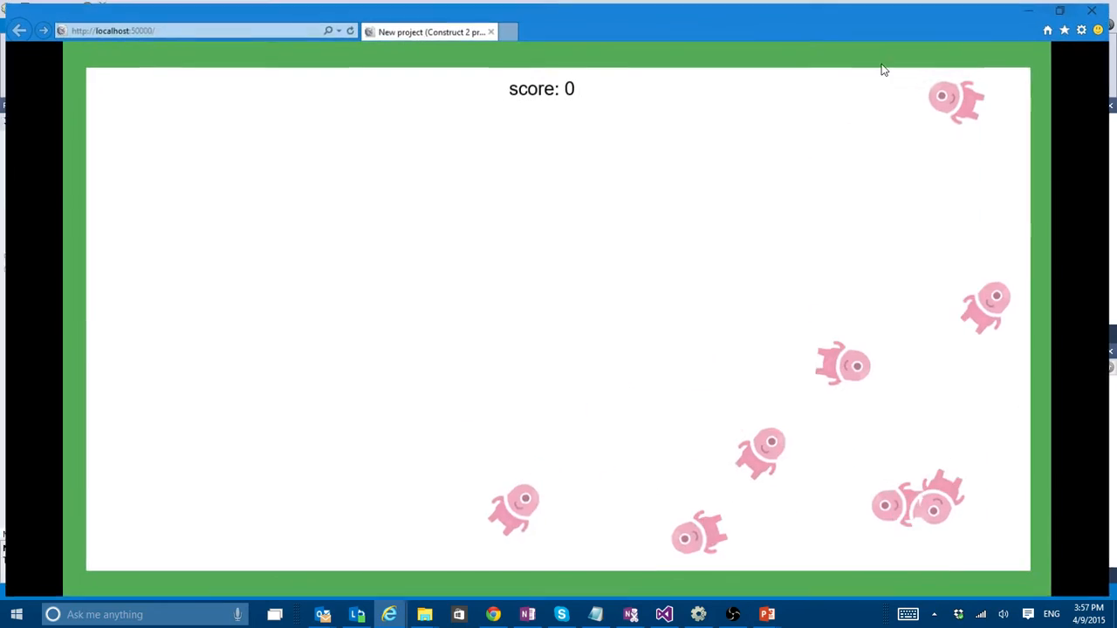
pyautogui.click(1097, 8)
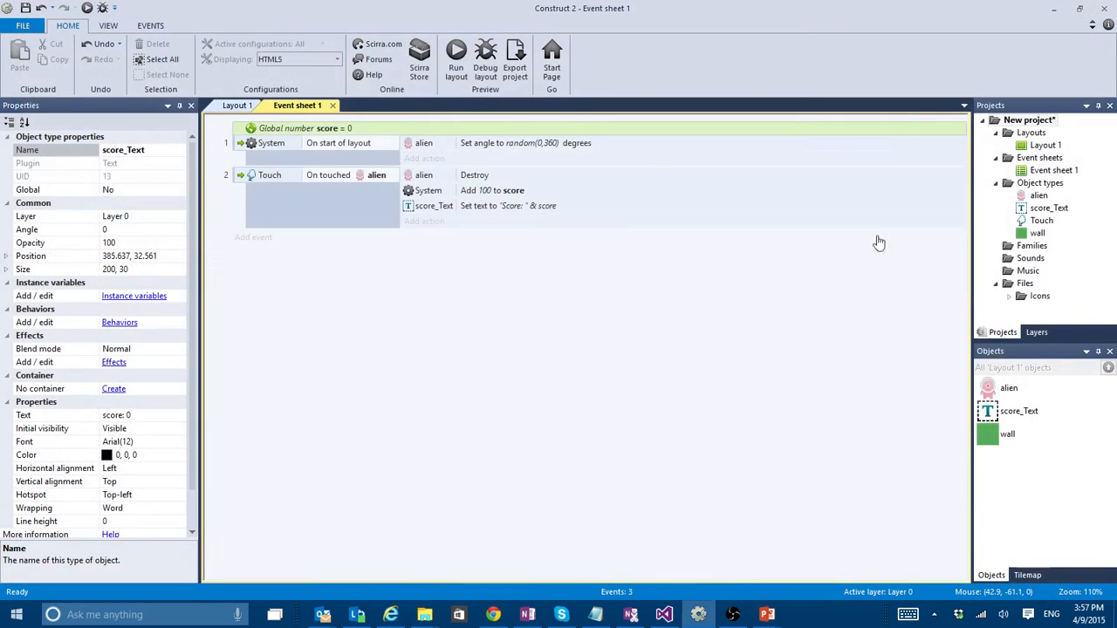
# - Set the alien's Bullet behavior speed to 100
pyautogui.click(1008, 388)
pyautogui.click(157, 322)
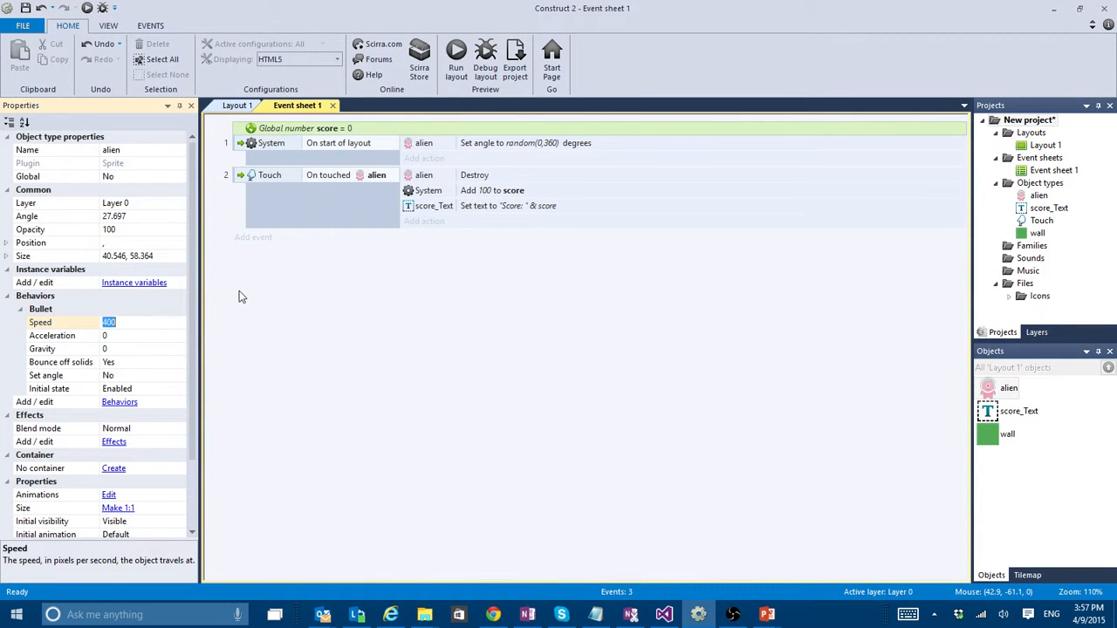
pyautogui.write('10')
# - Run the layout in a maximized preview, destroy all the aliens to test the score text, and close the preview
pyautogui.press('F5')
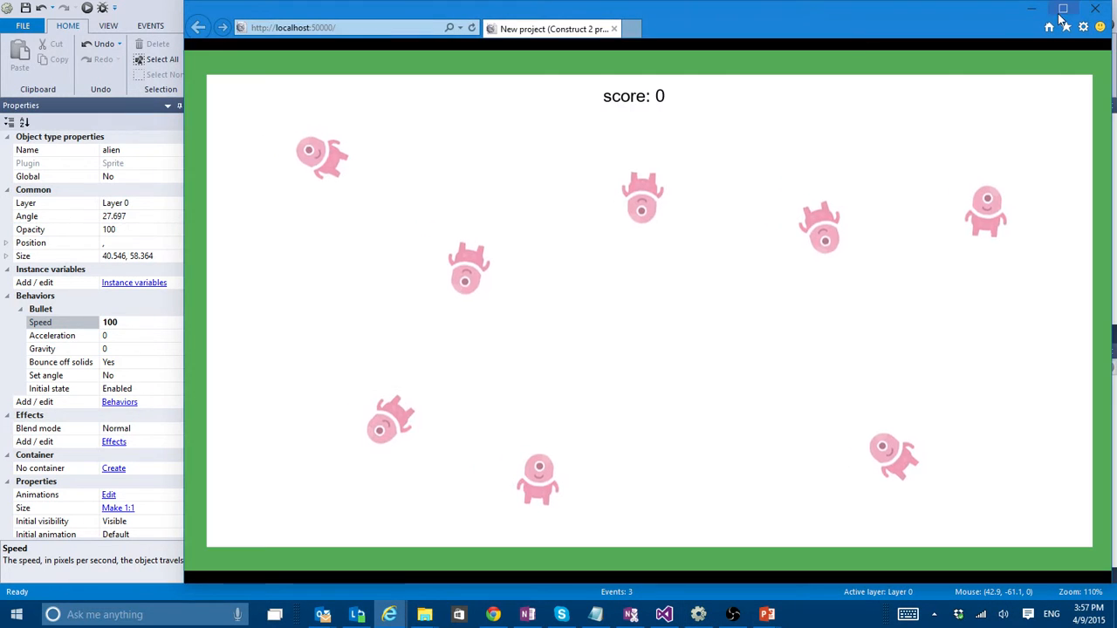
pyautogui.click(1062, 10)
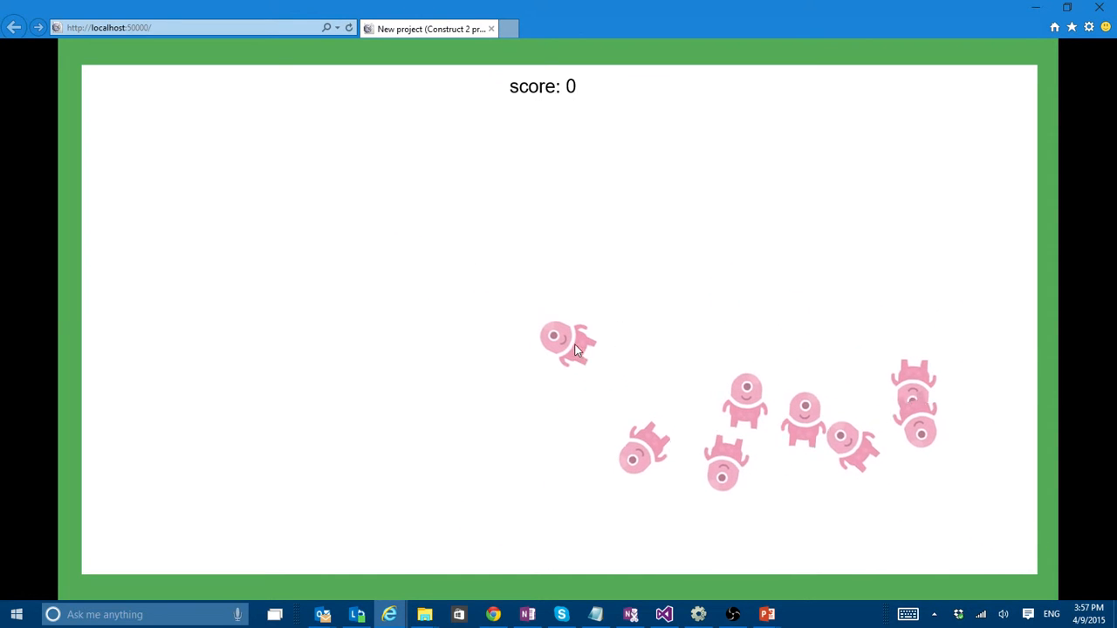
pyautogui.click(576, 349)
pyautogui.click(651, 462)
pyautogui.click(696, 361)
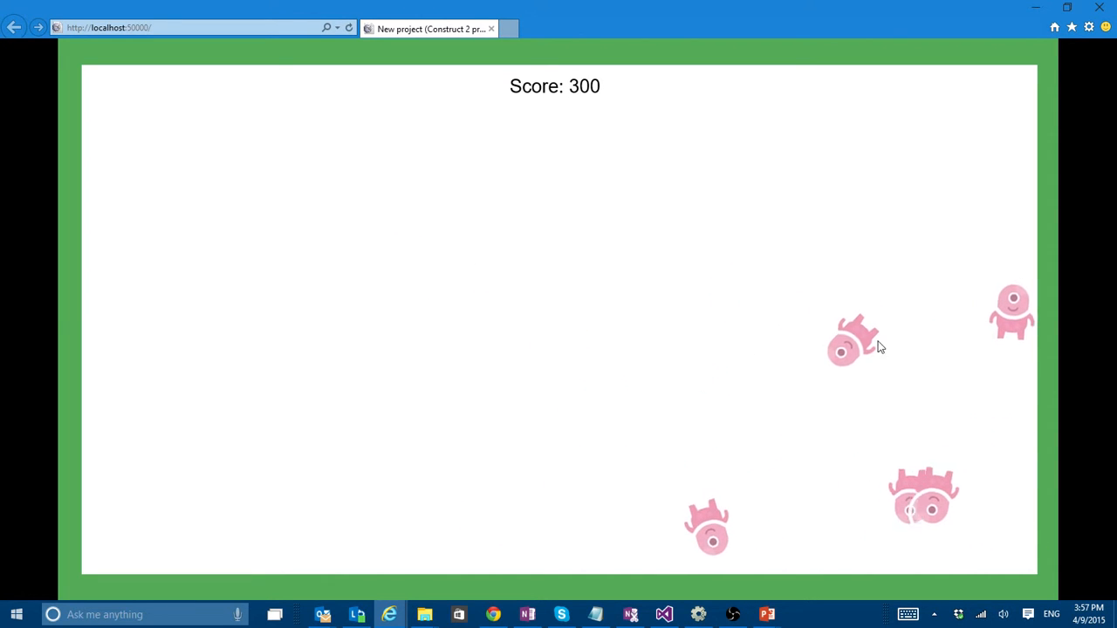
pyautogui.click(891, 325)
pyautogui.click(885, 253)
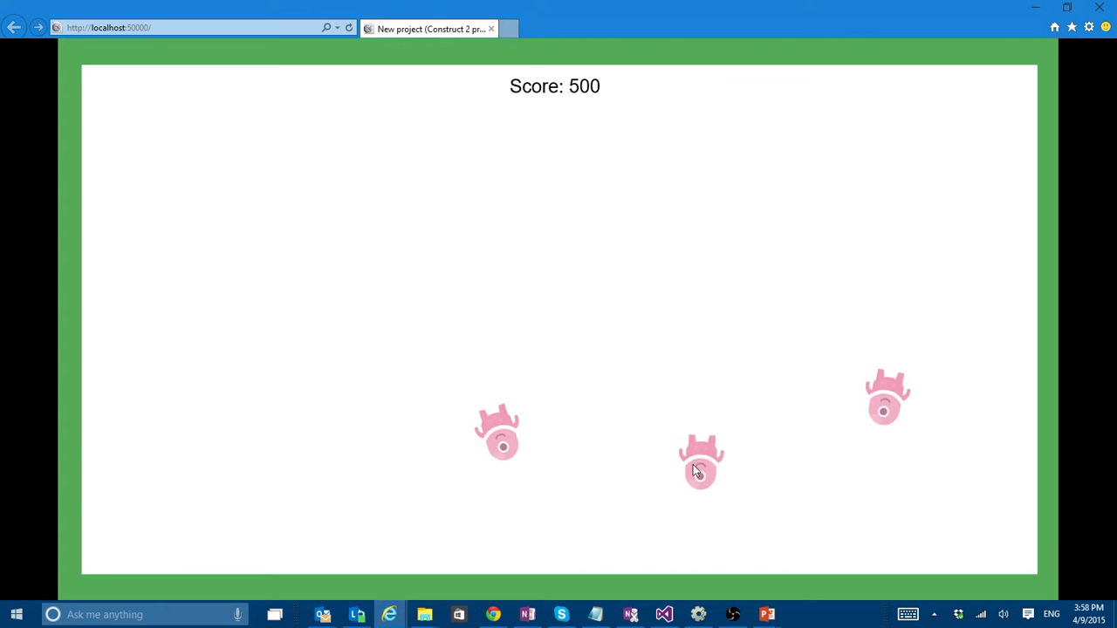
pyautogui.click(698, 464)
pyautogui.click(768, 356)
pyautogui.click(338, 349)
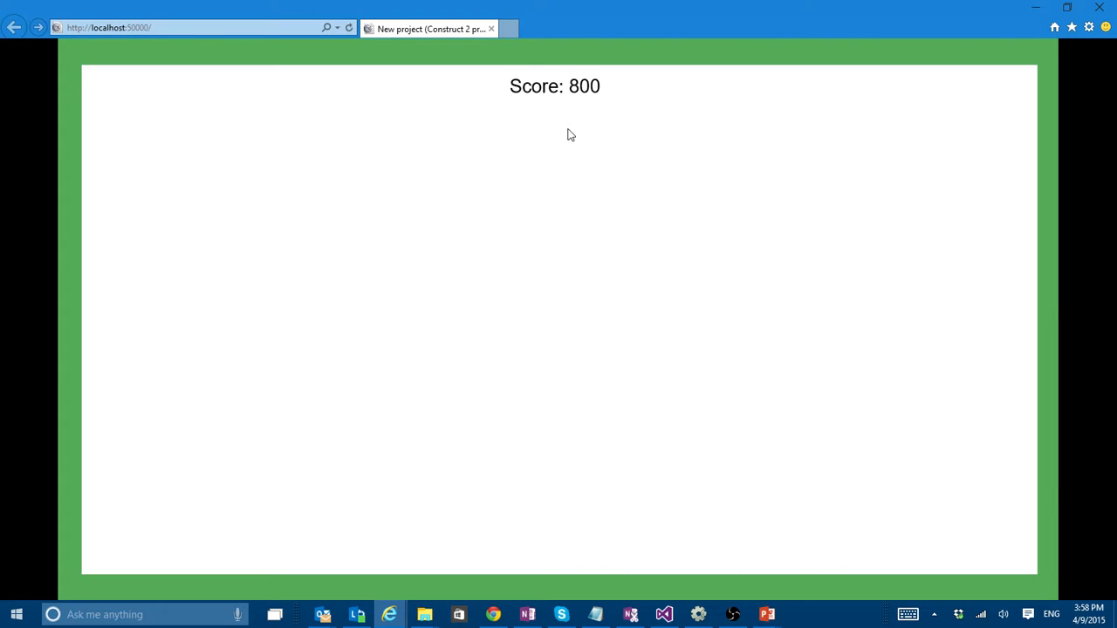
pyautogui.click(1099, 7)
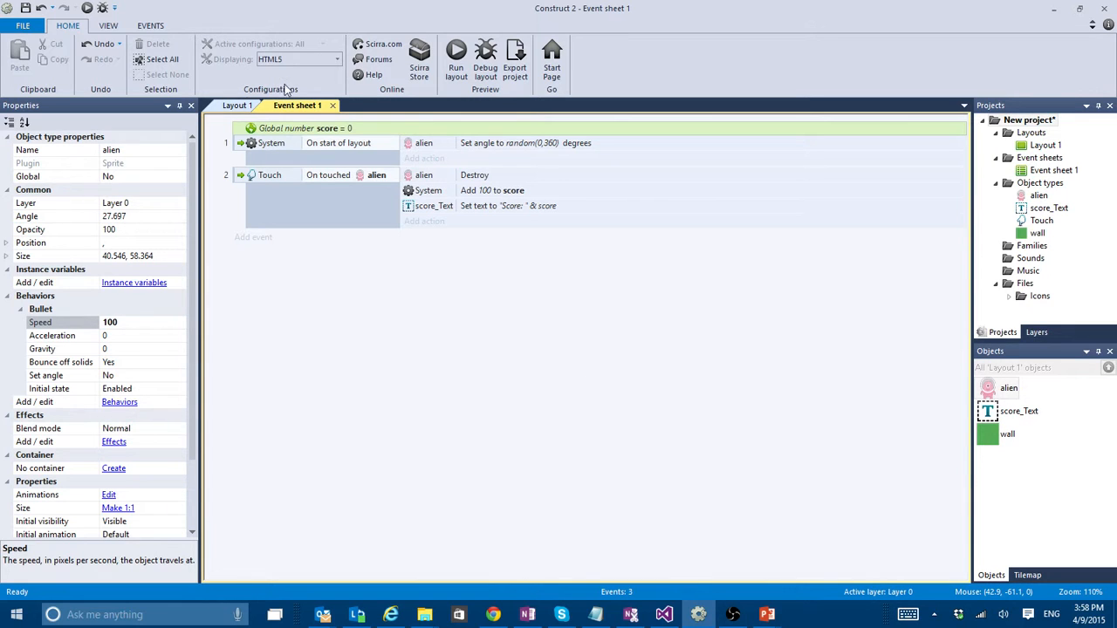
pyautogui.click(231, 105)
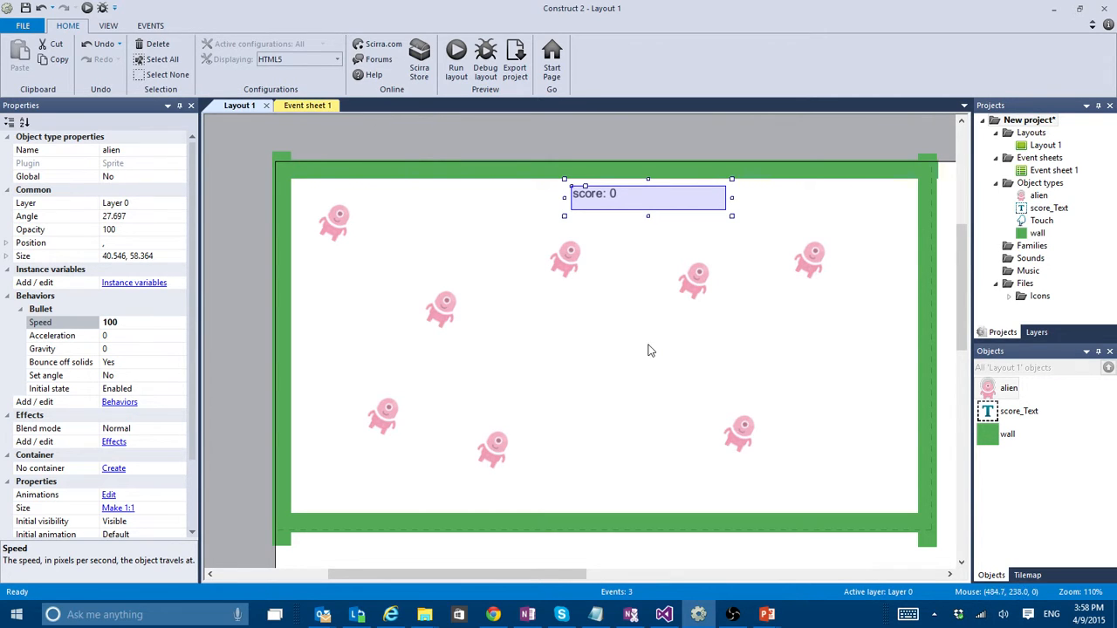
pyautogui.click(304, 107)
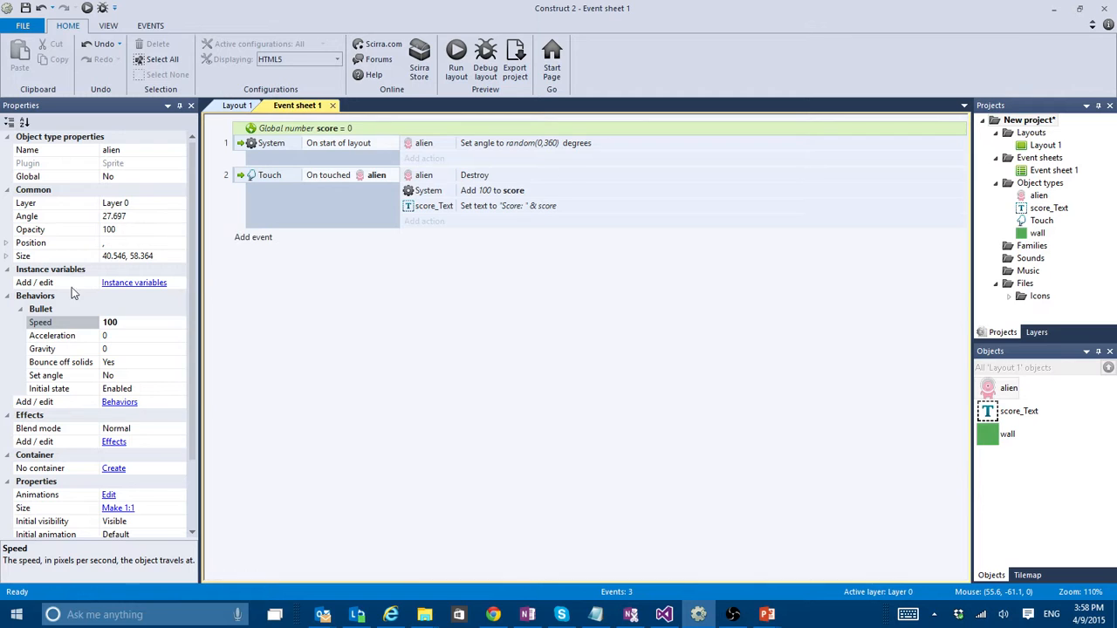
# - Add a System event with the Every X seconds condition and an interval of 2 seconds
pyautogui.click(246, 238)
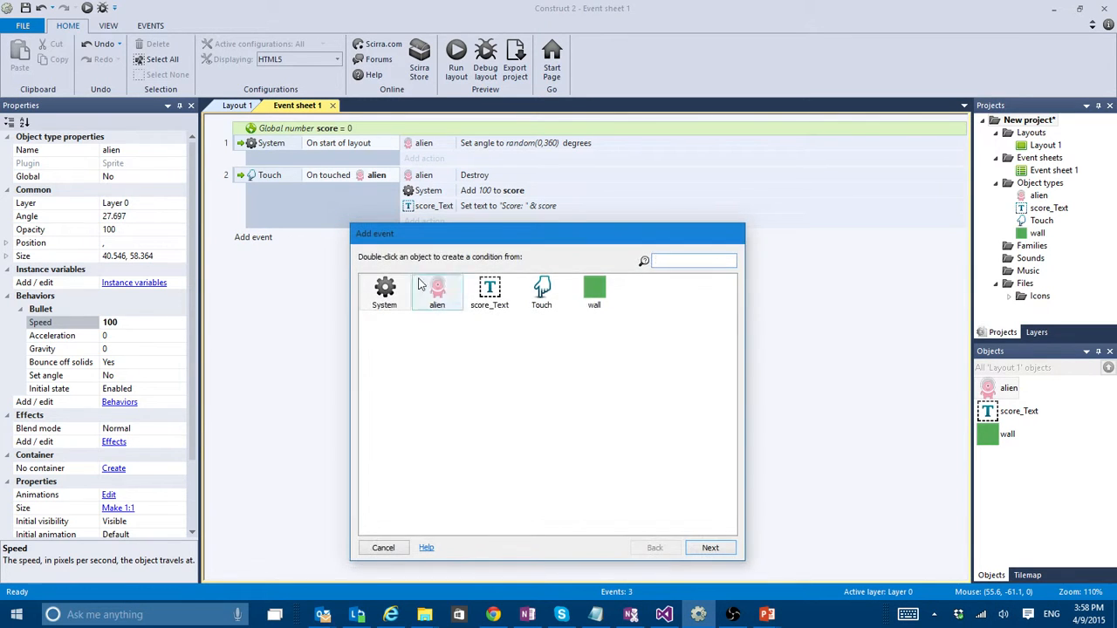
pyautogui.doubleClick(384, 292)
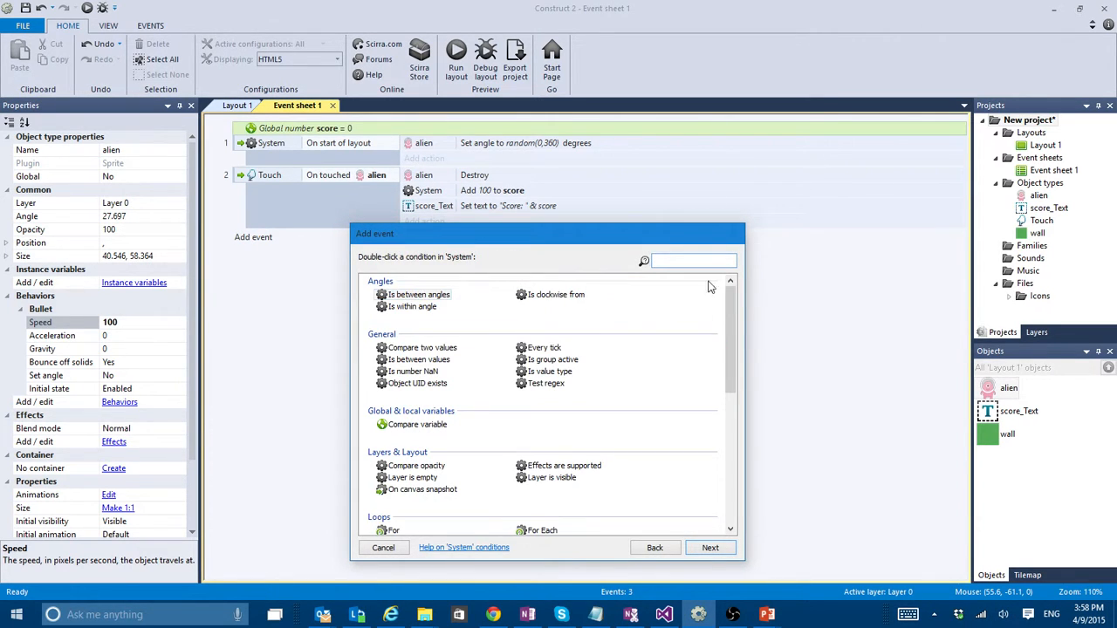
pyautogui.write('eve')
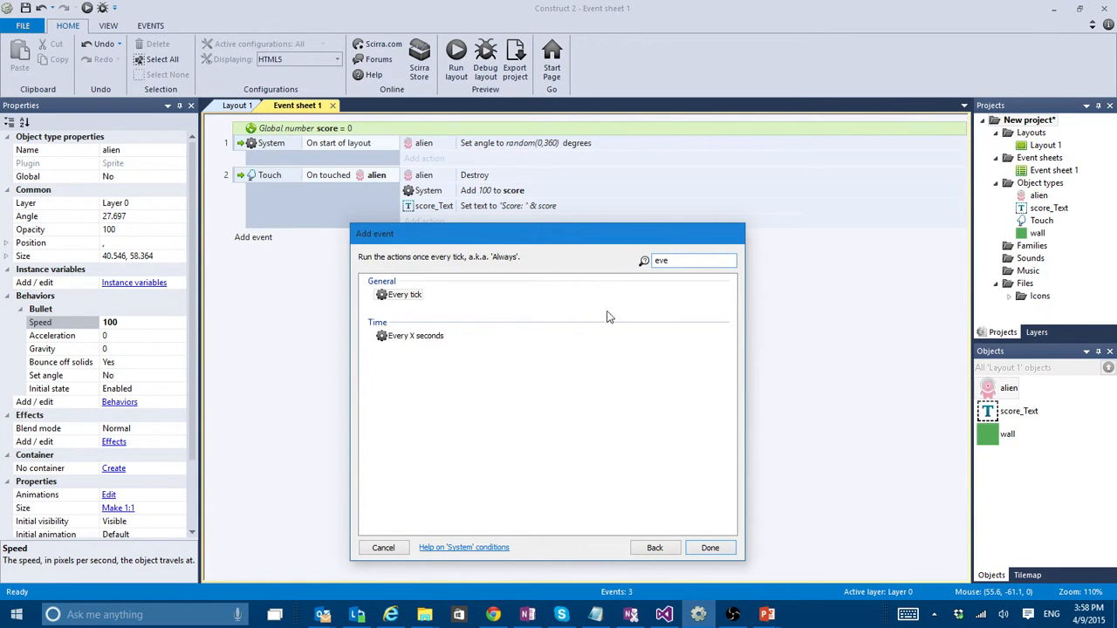
pyautogui.doubleClick(426, 337)
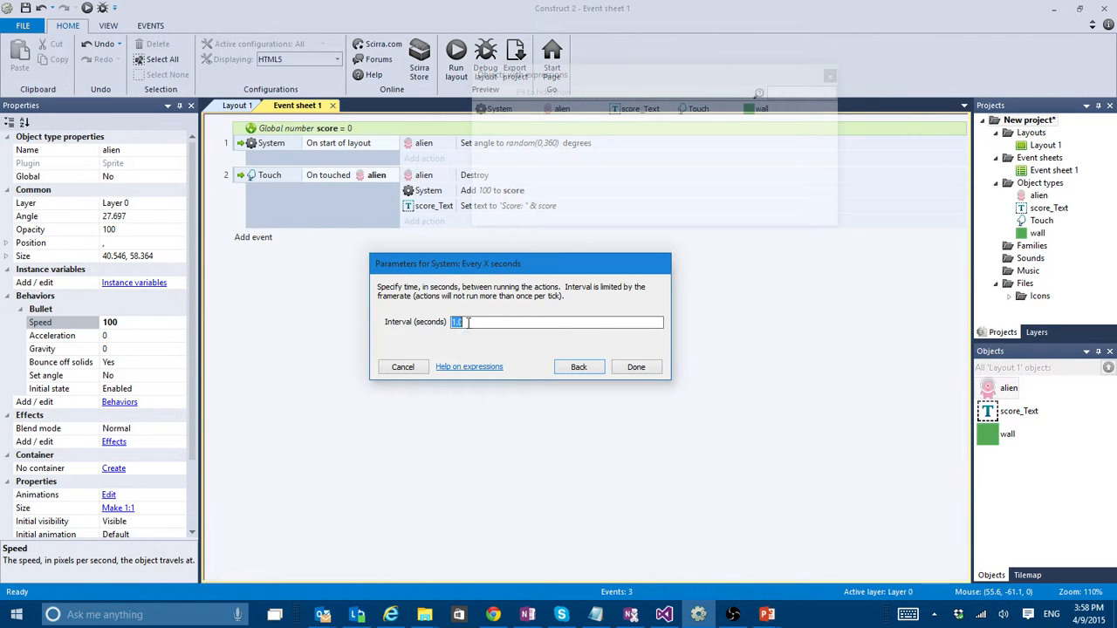
pyautogui.write('2')
pyautogui.click(636, 368)
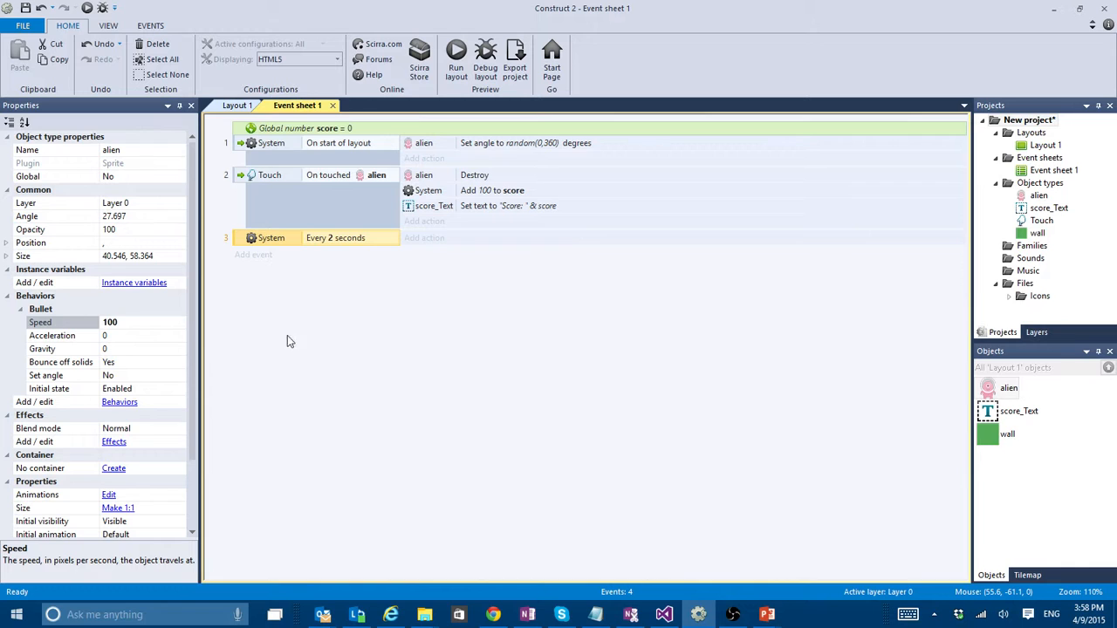
# - Start a System Create object action for the Every 2 seconds event and choose alien as the object
pyautogui.click(412, 238)
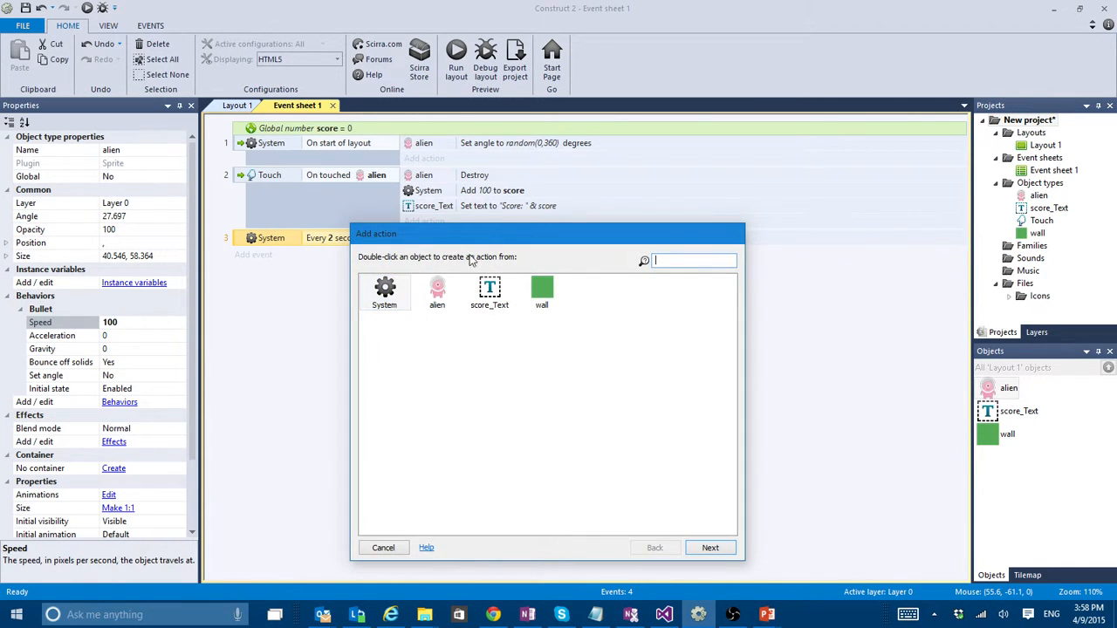
pyautogui.doubleClick(386, 297)
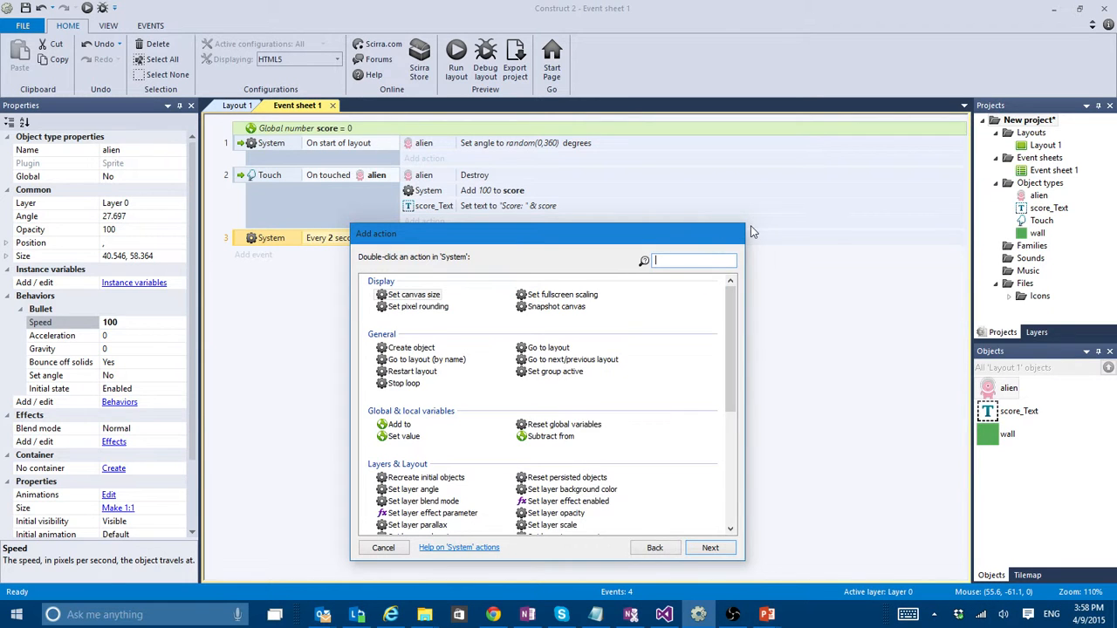
pyautogui.write('cre')
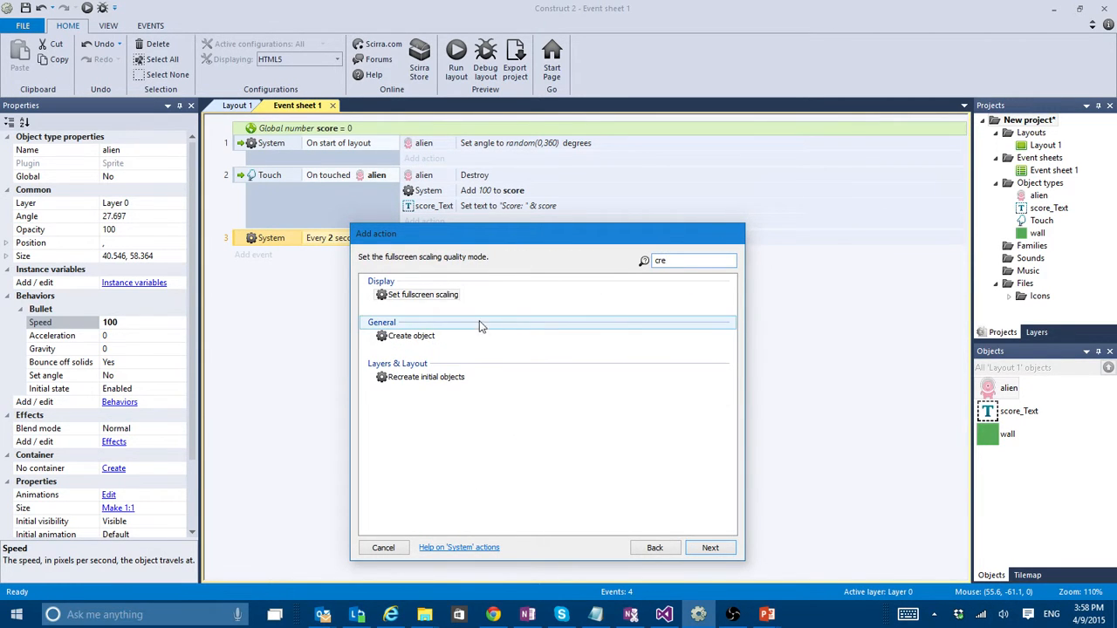
pyautogui.doubleClick(412, 336)
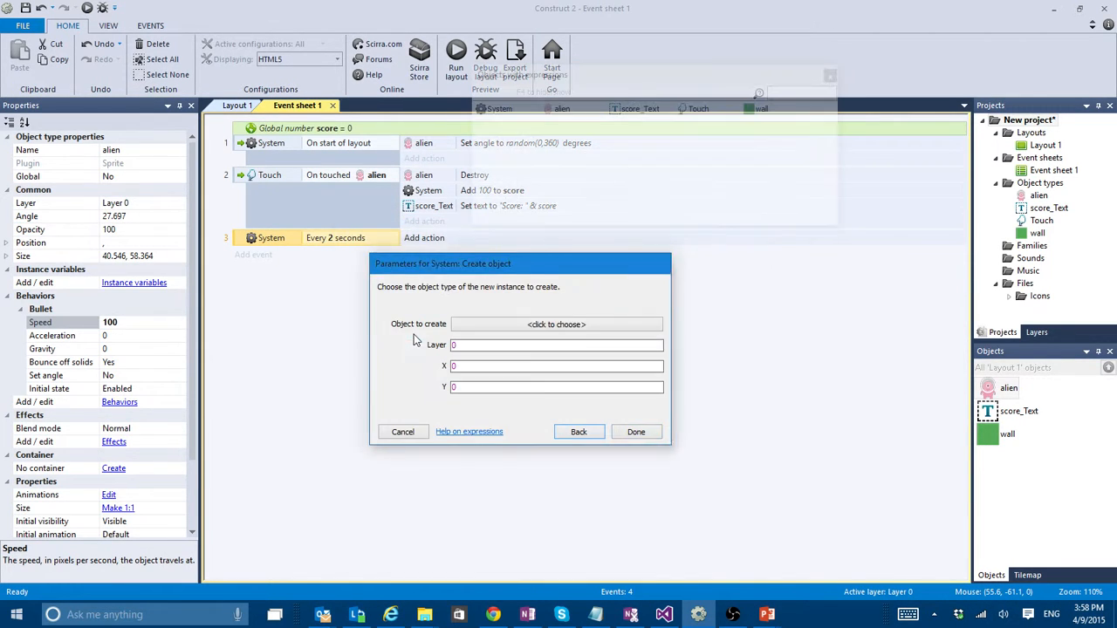
pyautogui.click(587, 325)
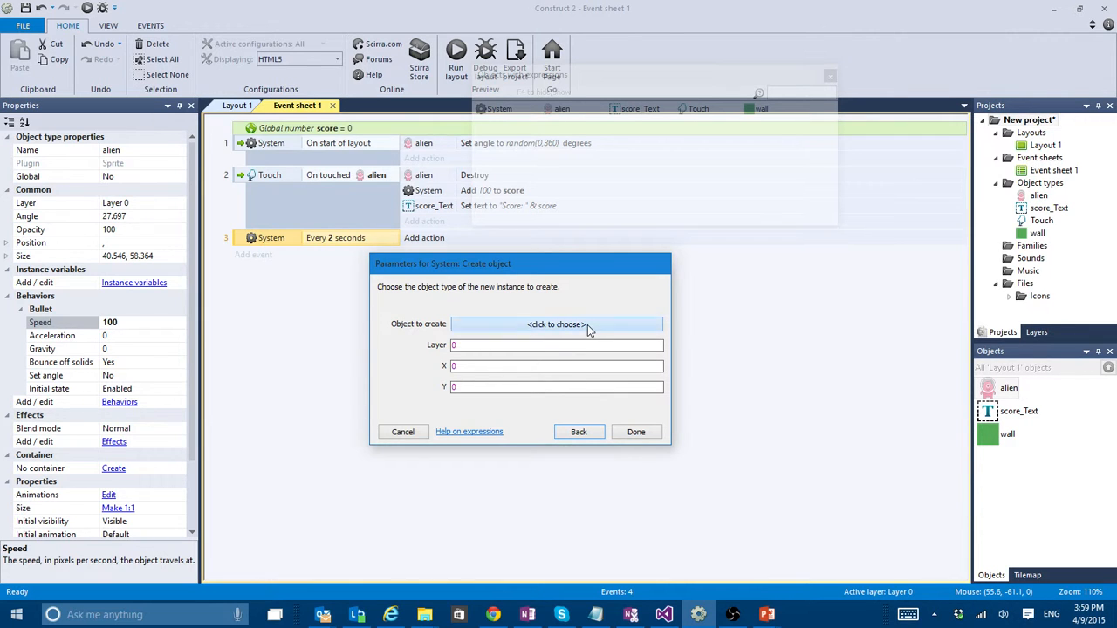
pyautogui.doubleClick(209, 157)
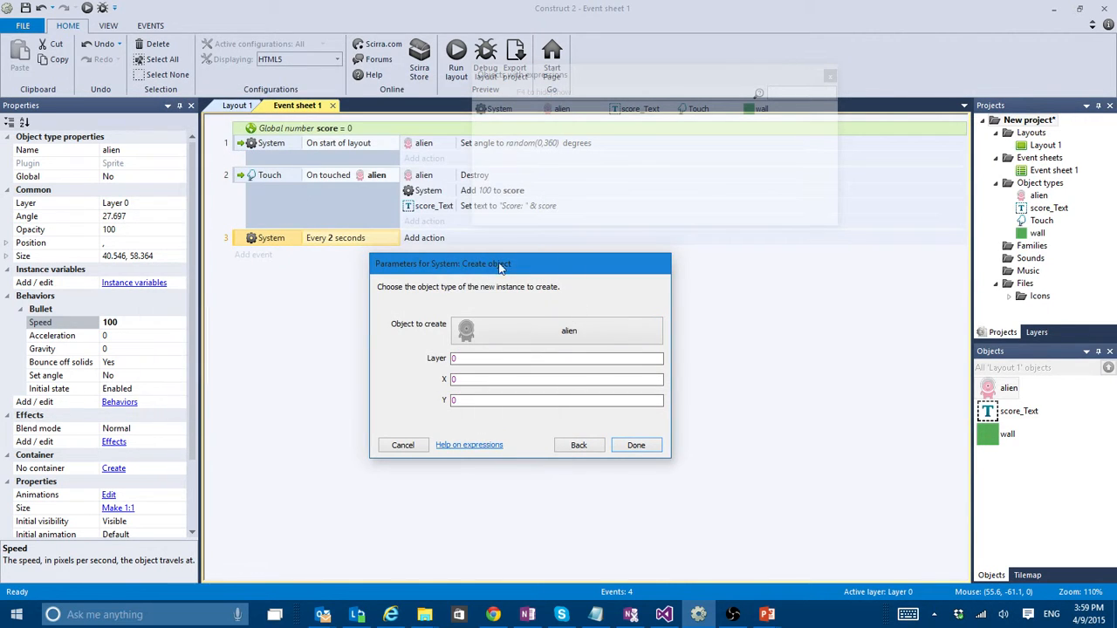
# - Set the Create object action's X coordinate to random(0,300) and confirm the action
pyautogui.click(458, 358)
pyautogui.click(472, 379)
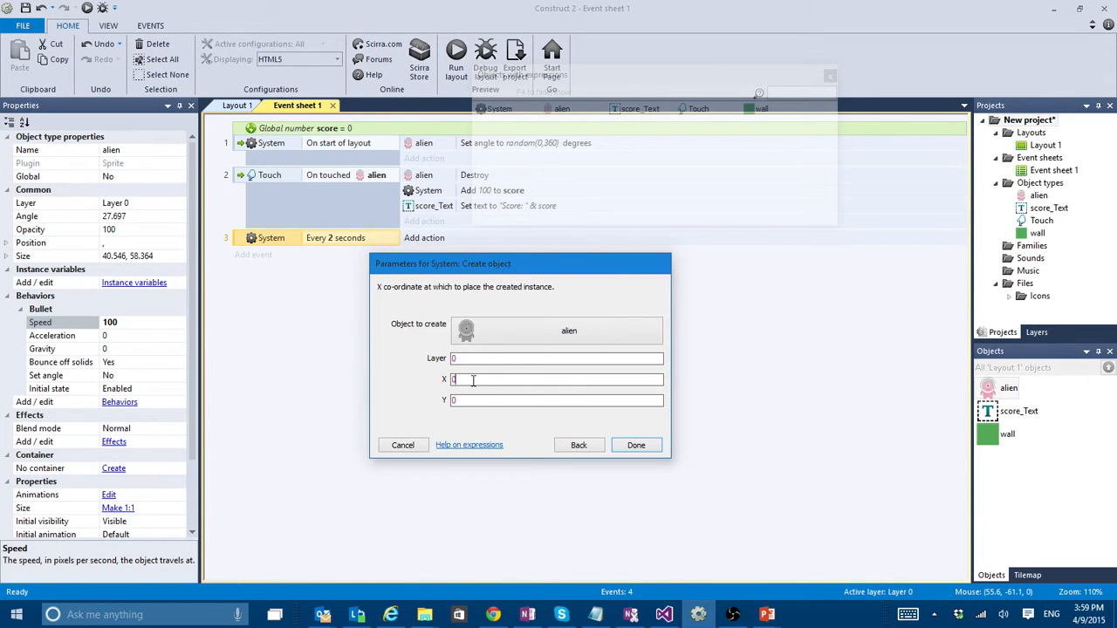
pyautogui.press('Tab')
pyautogui.click(470, 378)
pyautogui.write('ra')
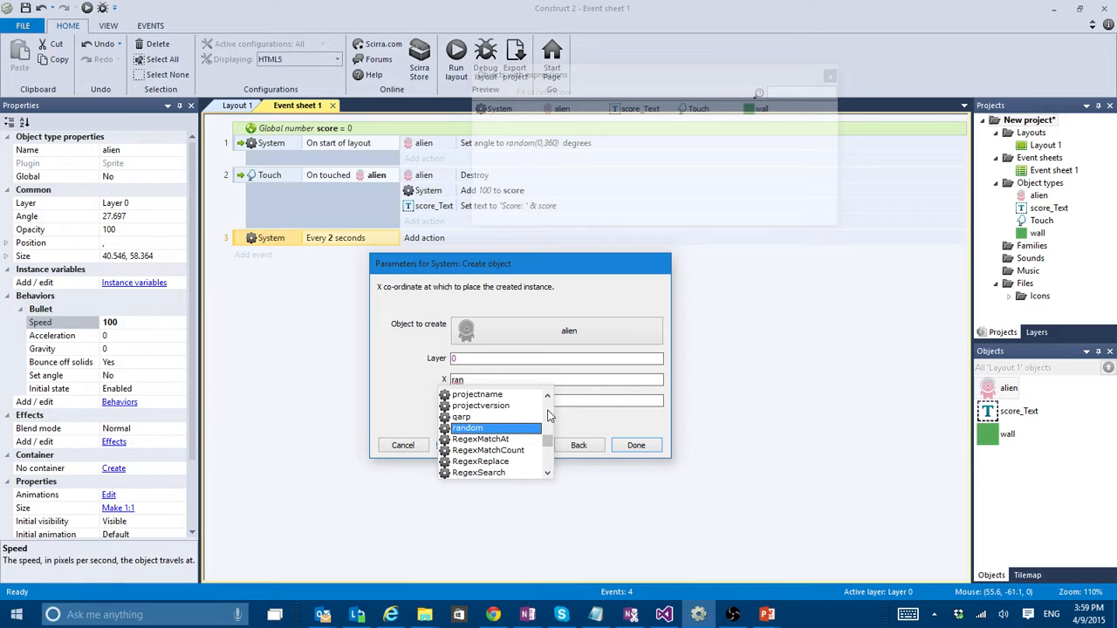
pyautogui.write('n')
pyautogui.press('Return')
pyautogui.write('(')
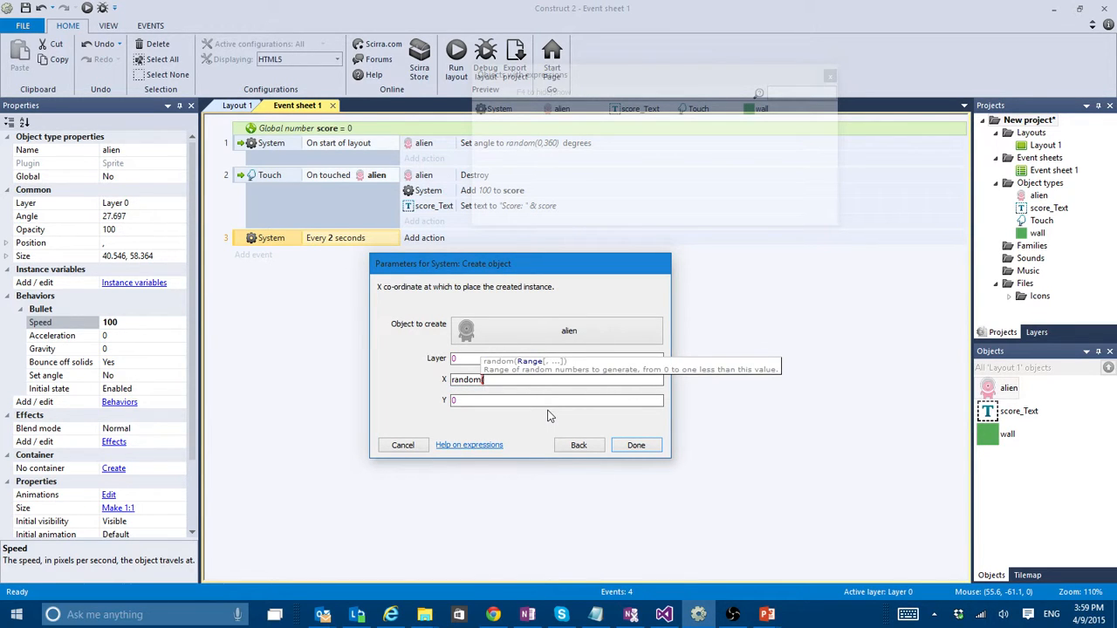
pyautogui.write('0')
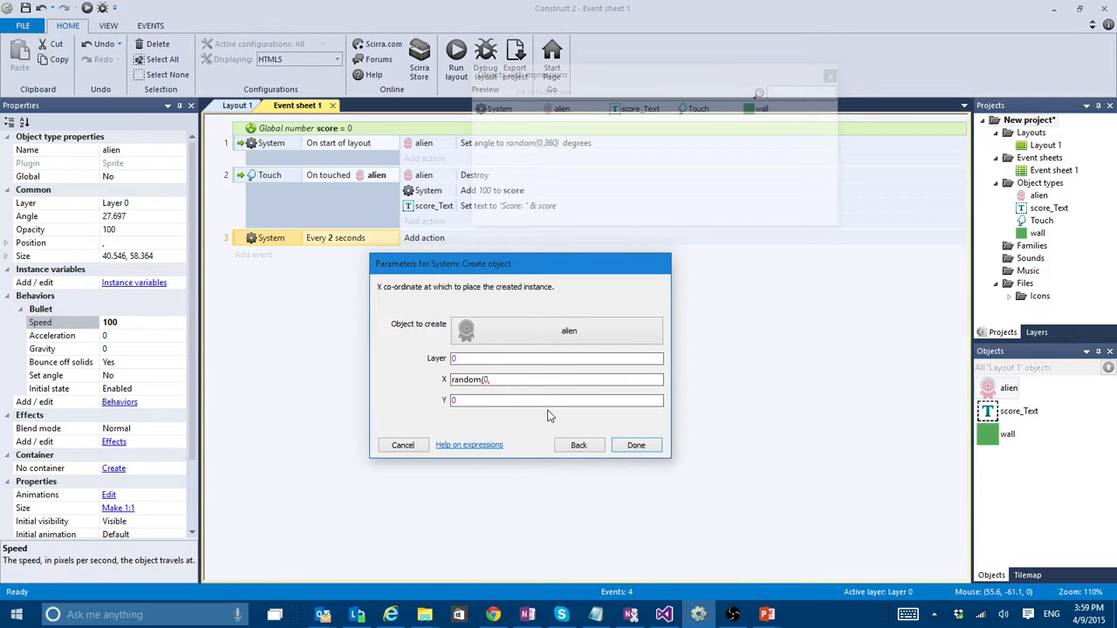
pyautogui.write(',300)')
pyautogui.press('Return')
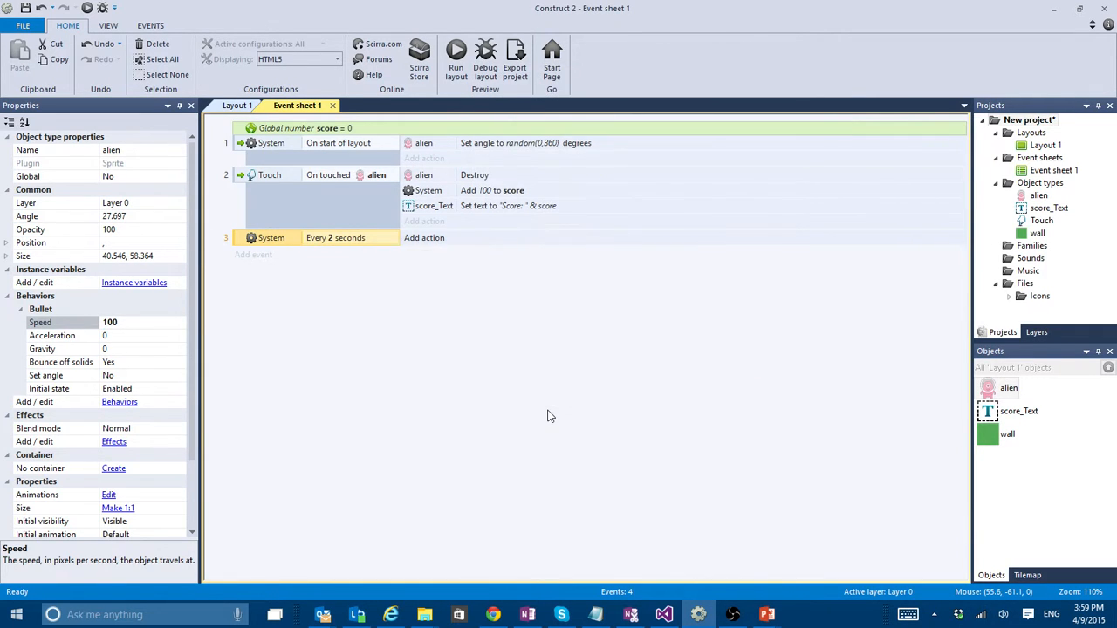
# - Check the layout size and project window size, and set the Create object action's X coordinate to random(0,854)
pyautogui.click(1029, 133)
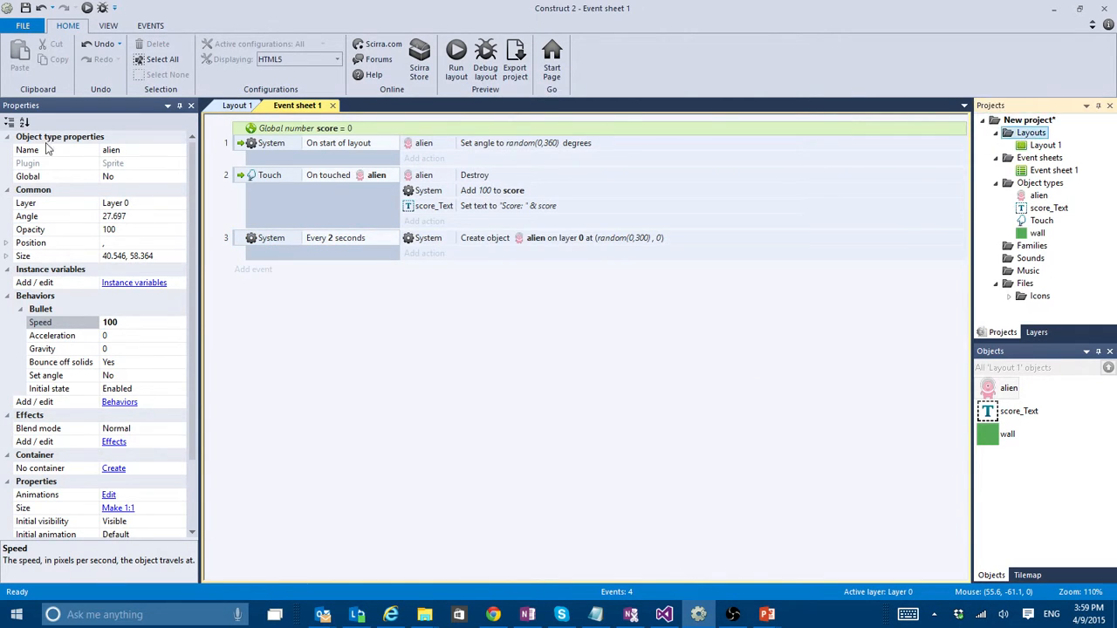
pyautogui.click(1046, 146)
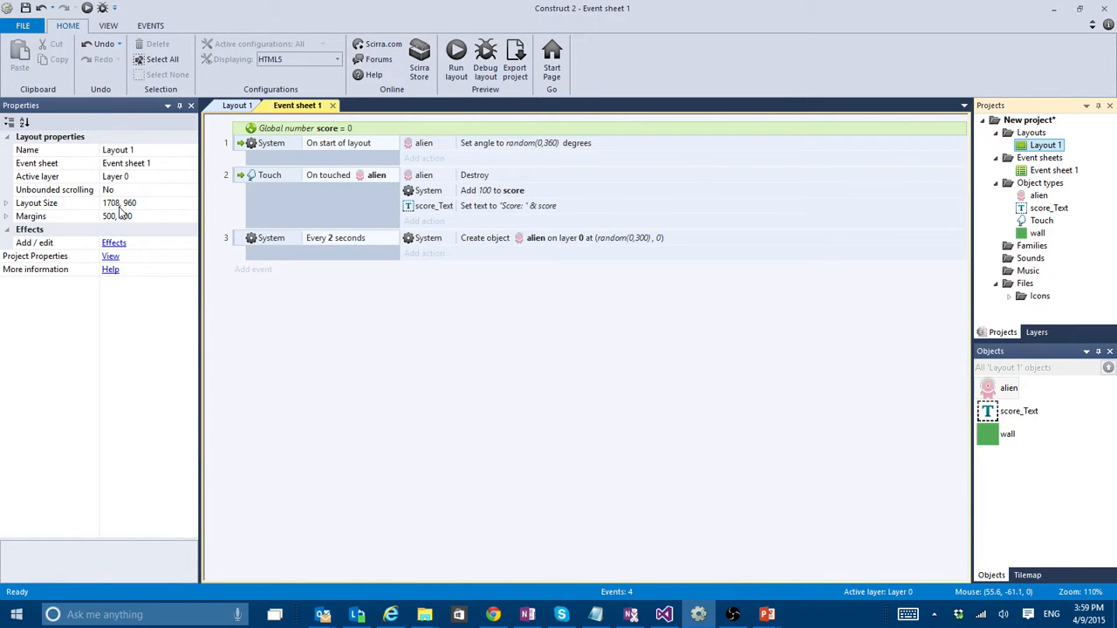
pyautogui.click(1029, 120)
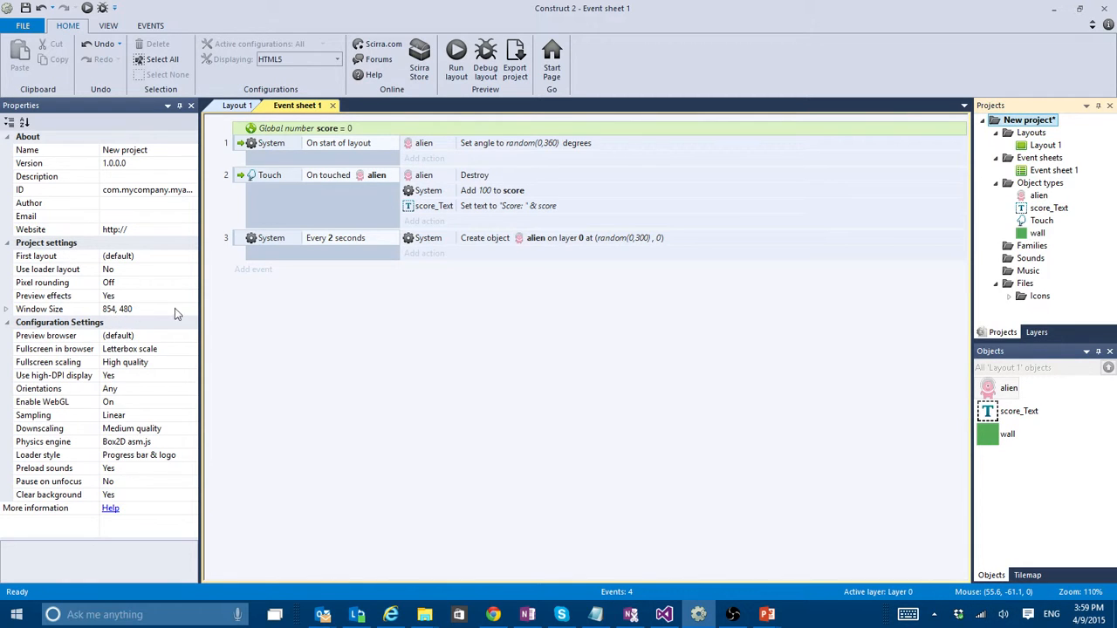
pyautogui.doubleClick(570, 240)
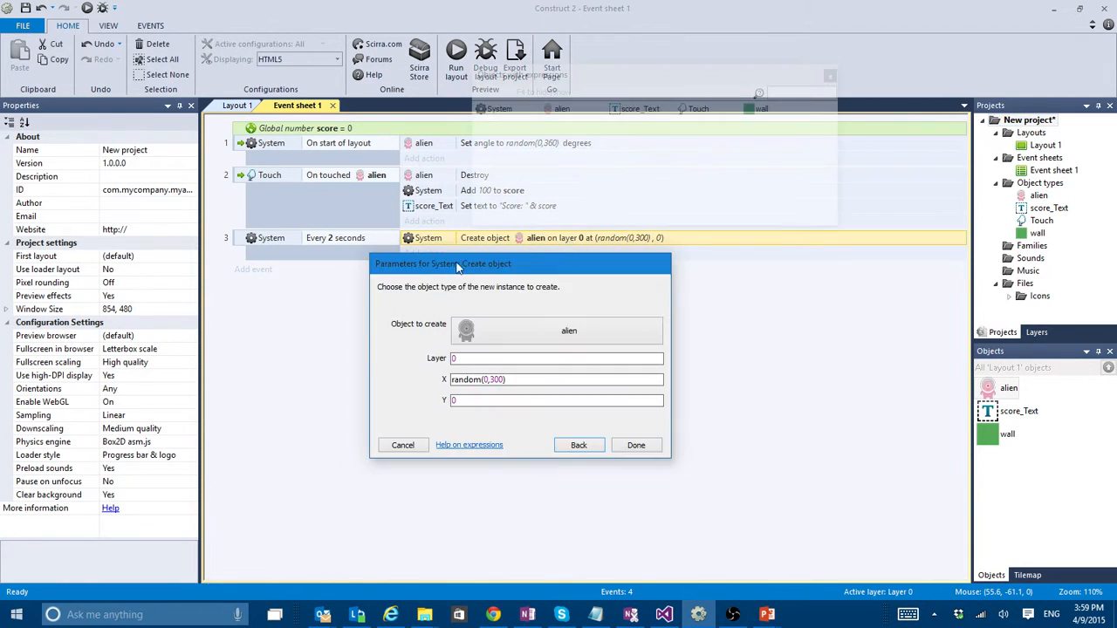
pyautogui.click(499, 379)
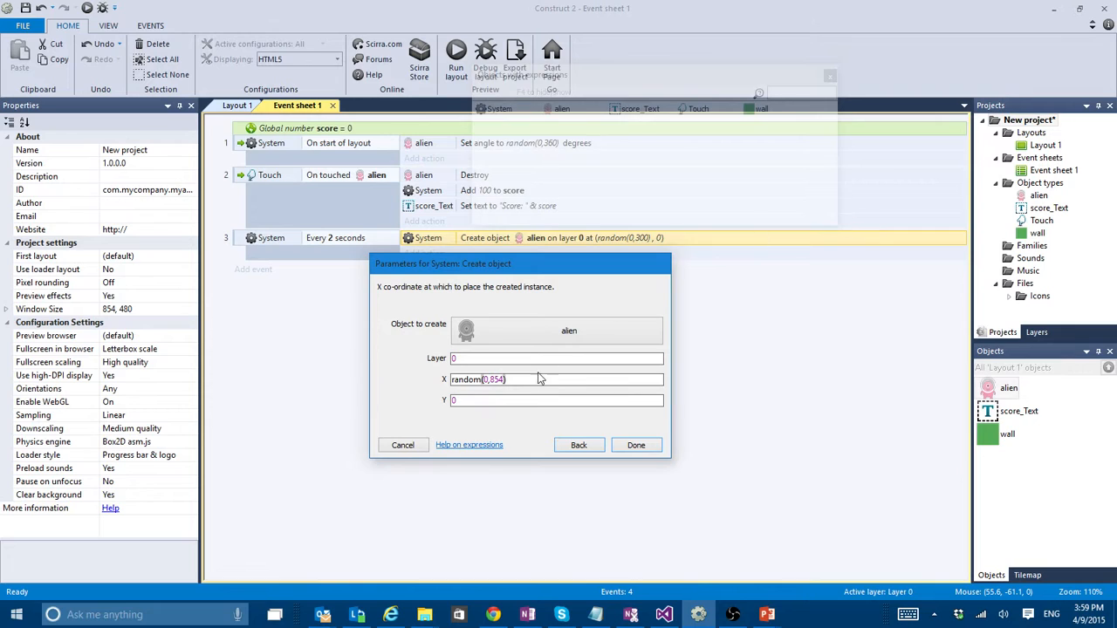
# - Set the Create object action's Y coordinate to random(0,480) and confirm the parameters
pyautogui.moveTo(538, 378); pyautogui.dragTo(399, 378)
pyautogui.hotkey('ctrl', 'c')
pyautogui.moveTo(523, 404); pyautogui.dragTo(401, 405)
pyautogui.hotkey('ctrl', 'v')
pyautogui.press('BackSpace')
pyautogui.write('480')
pyautogui.press('Return')
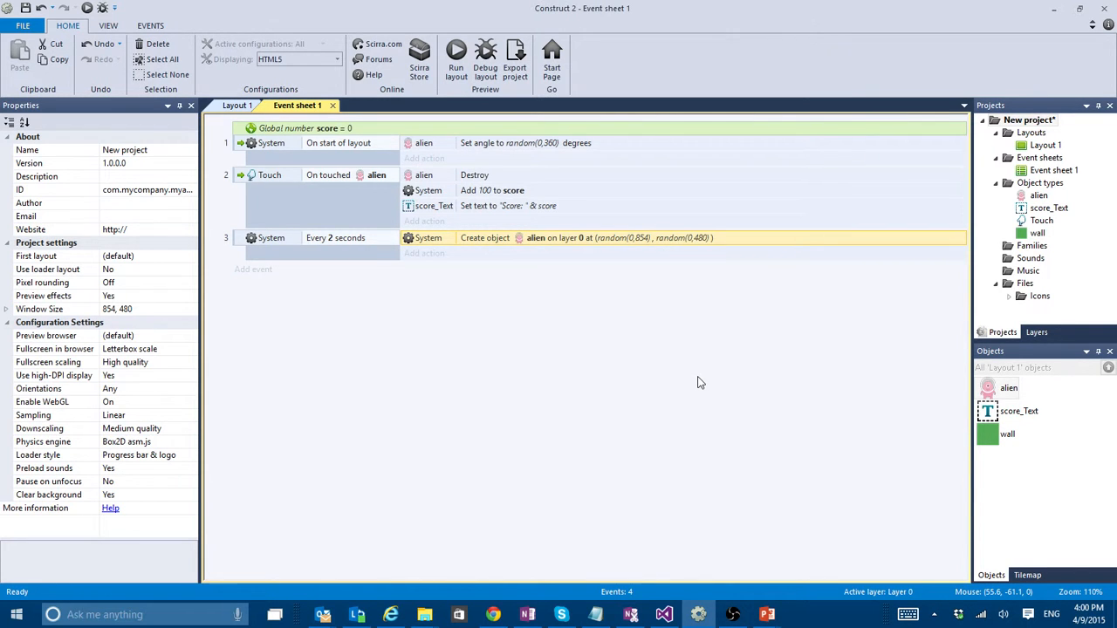
# - Run the layout in the browser preview, destroy aliens to test the timed spawning and the score, and close the preview
pyautogui.click(464, 75)
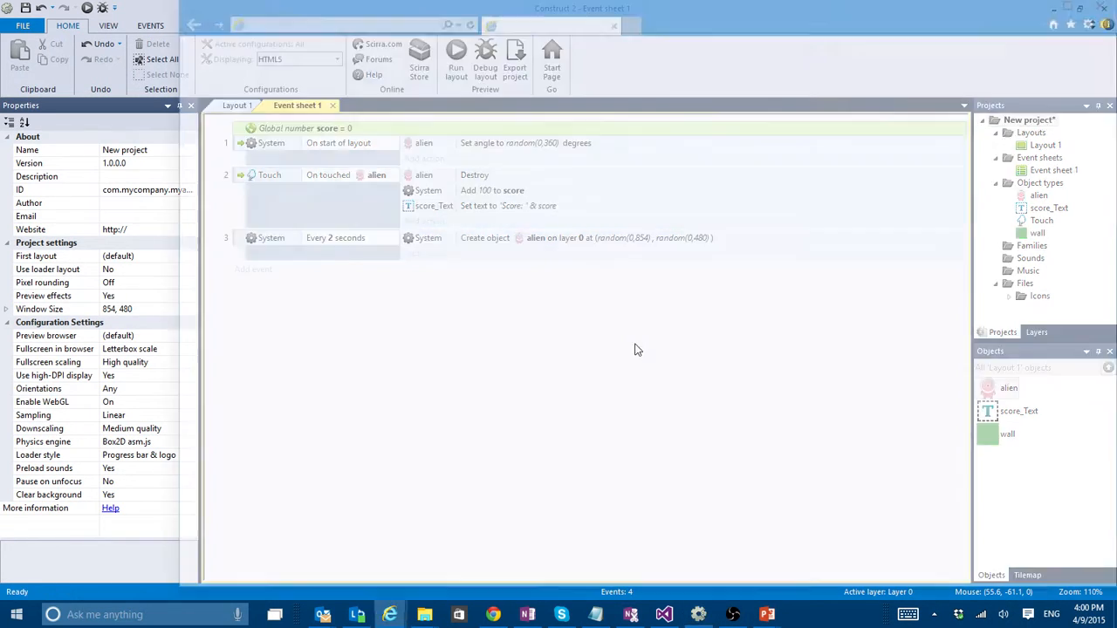
pyautogui.click(503, 290)
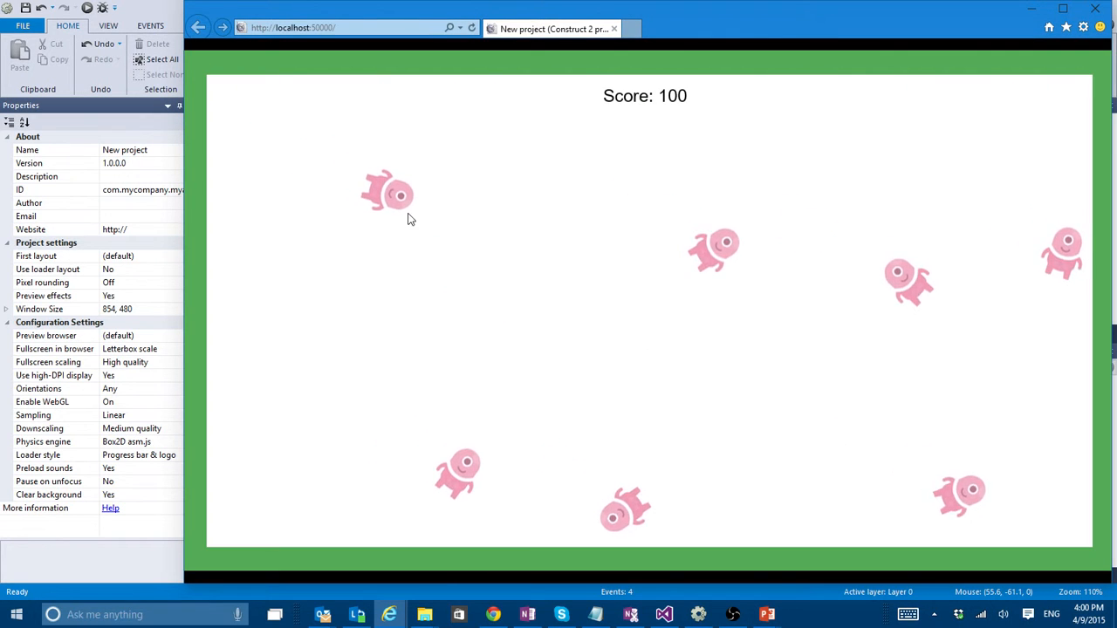
pyautogui.click(407, 214)
pyautogui.click(543, 516)
pyautogui.click(742, 484)
pyautogui.click(863, 353)
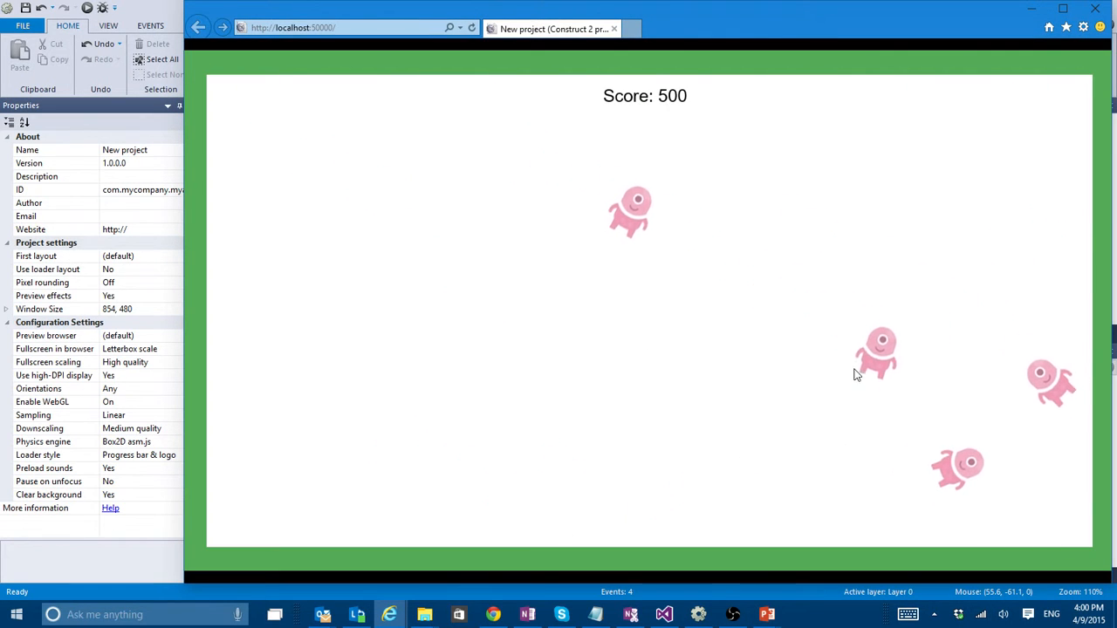
pyautogui.click(876, 358)
pyautogui.click(925, 434)
pyautogui.click(945, 437)
pyautogui.click(777, 288)
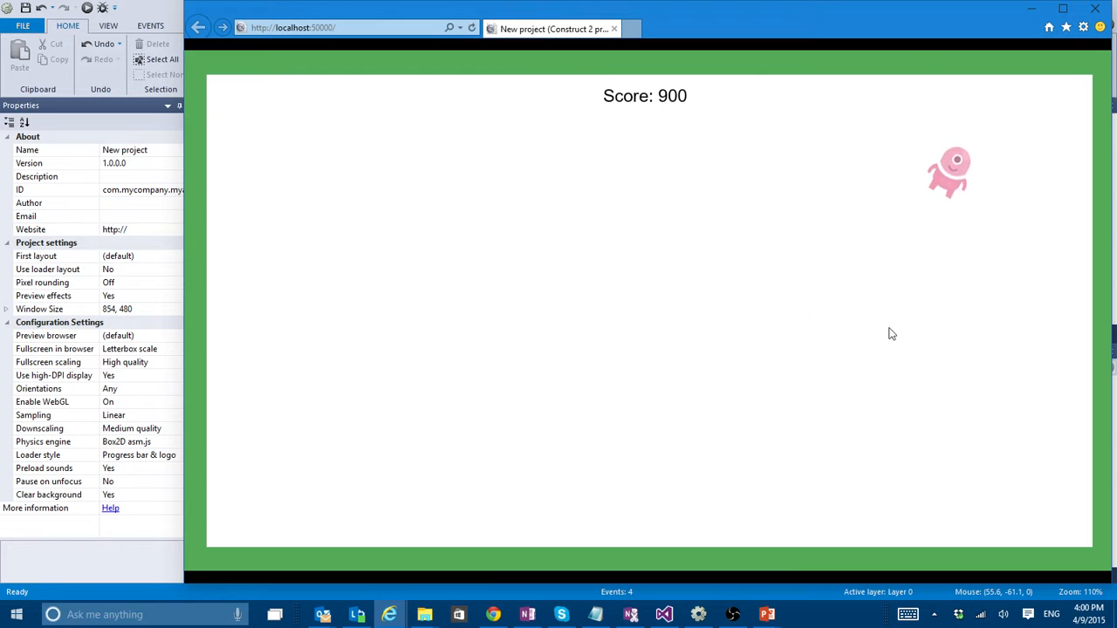
pyautogui.click(1017, 205)
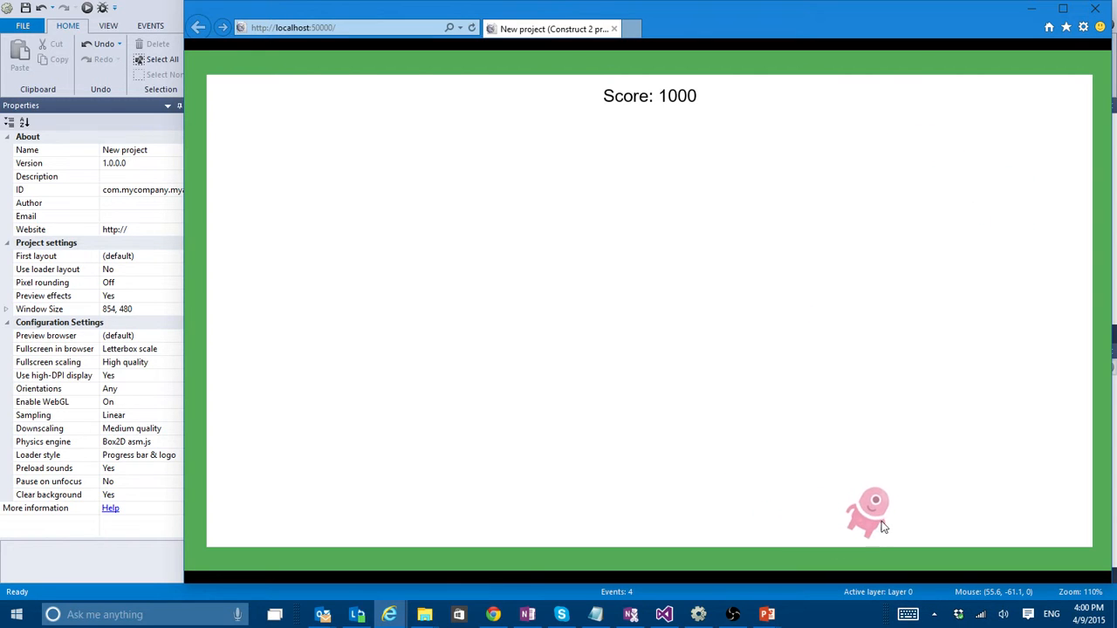
pyautogui.click(912, 498)
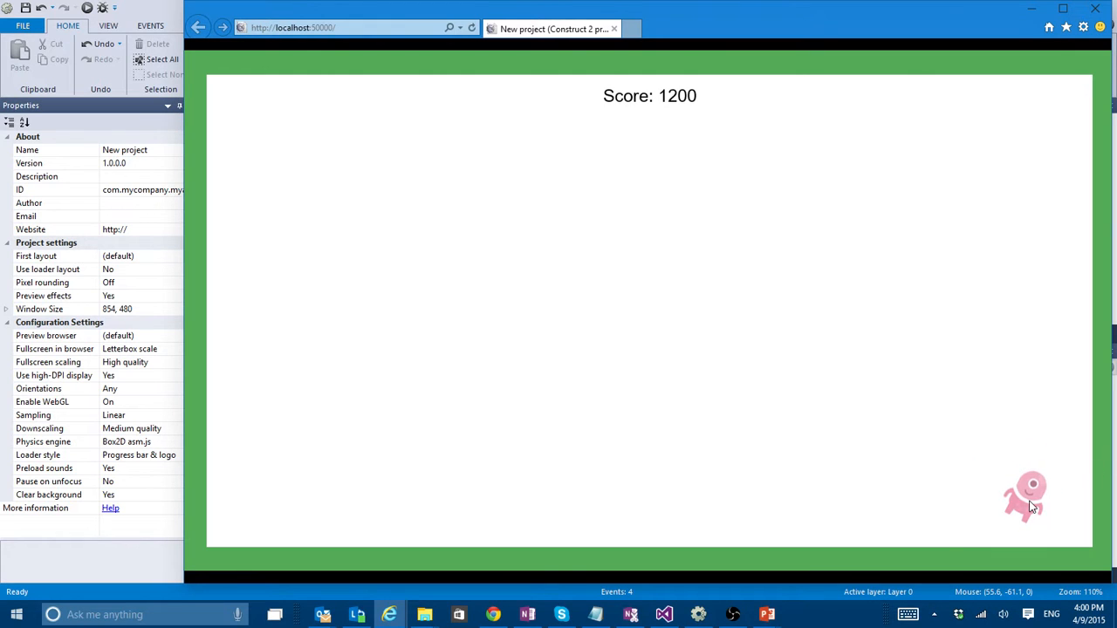
pyautogui.click(1031, 504)
pyautogui.click(530, 408)
pyautogui.click(531, 147)
pyautogui.click(584, 338)
pyautogui.click(971, 237)
pyautogui.click(528, 485)
pyautogui.click(1094, 9)
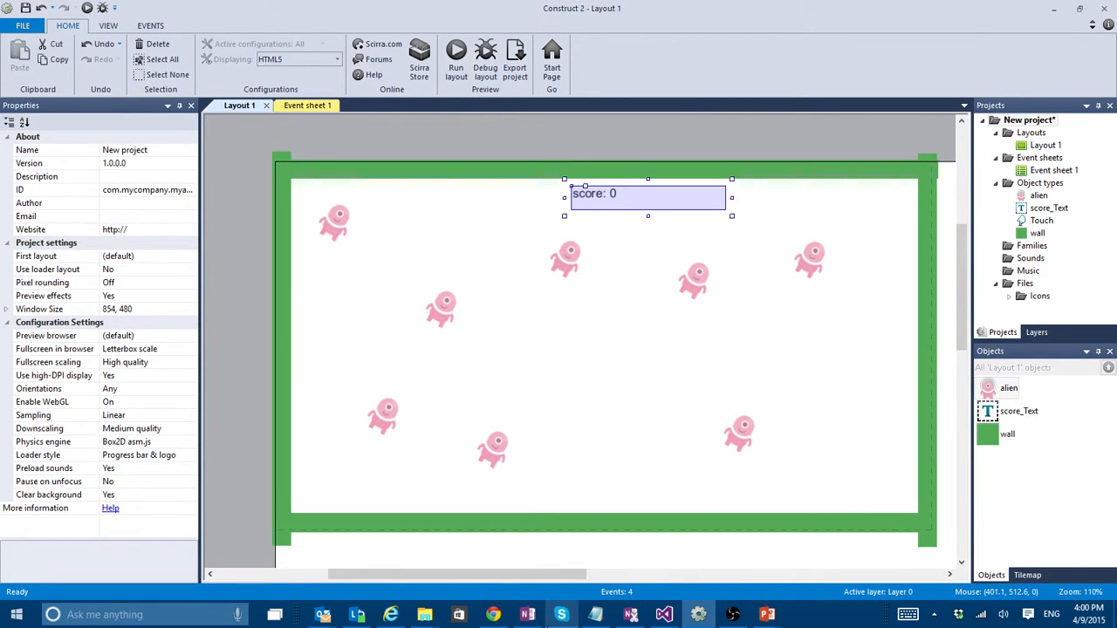
# - Switch to the browser to show the Construct 2 Personal License store page, and resume the PowerPoint slide show at the contact slide
pyautogui.click(390, 615)
pyautogui.scroll(10, 381, 249)
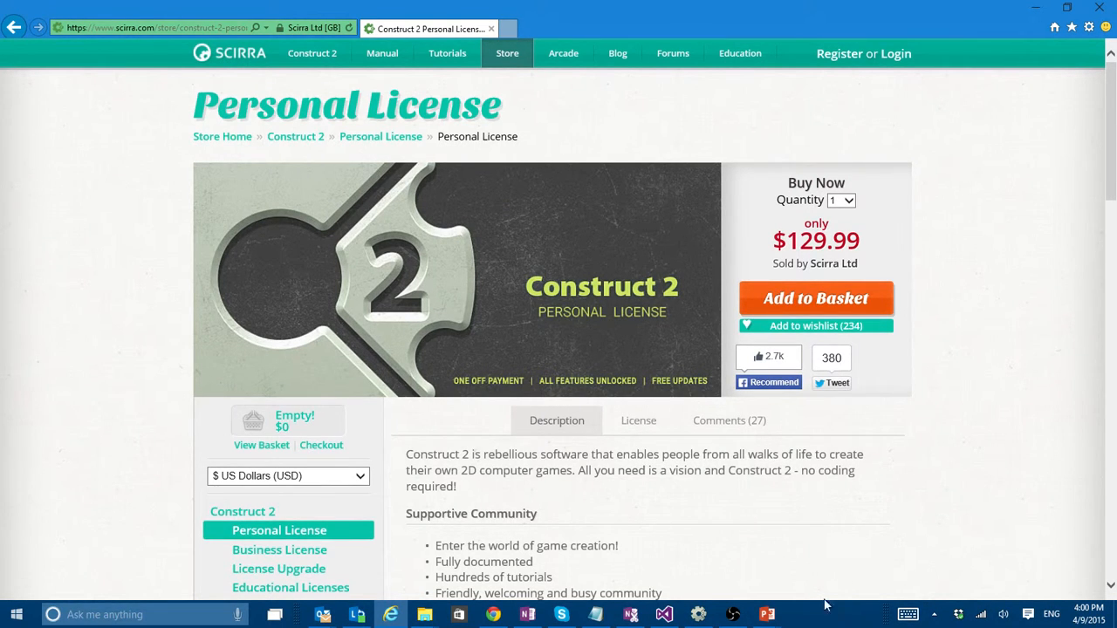
pyautogui.click(767, 614)
pyautogui.click(834, 569)
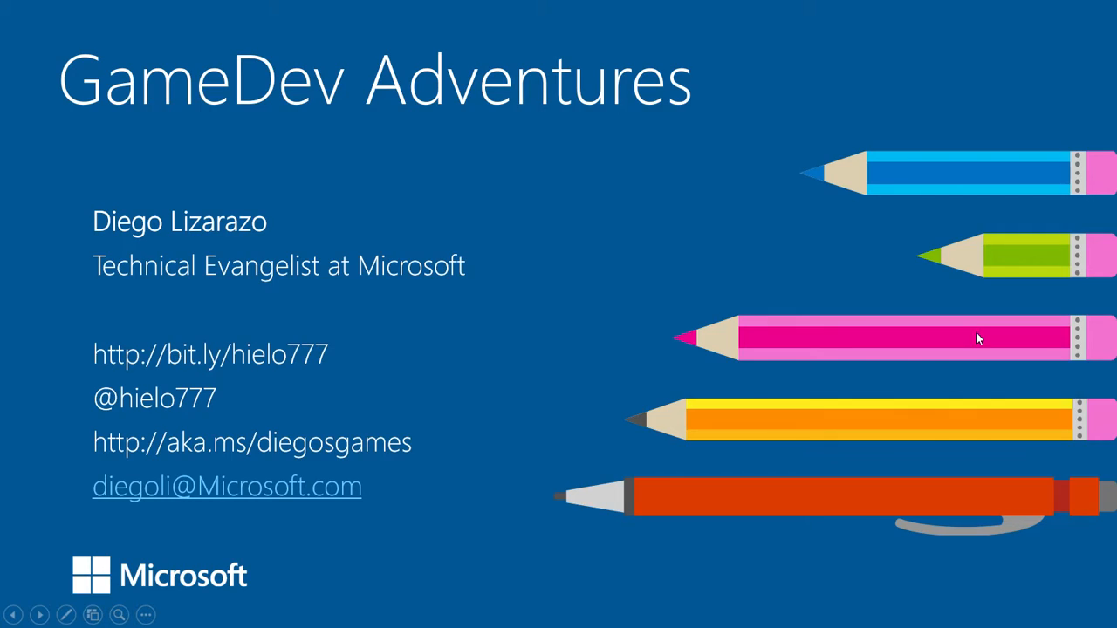